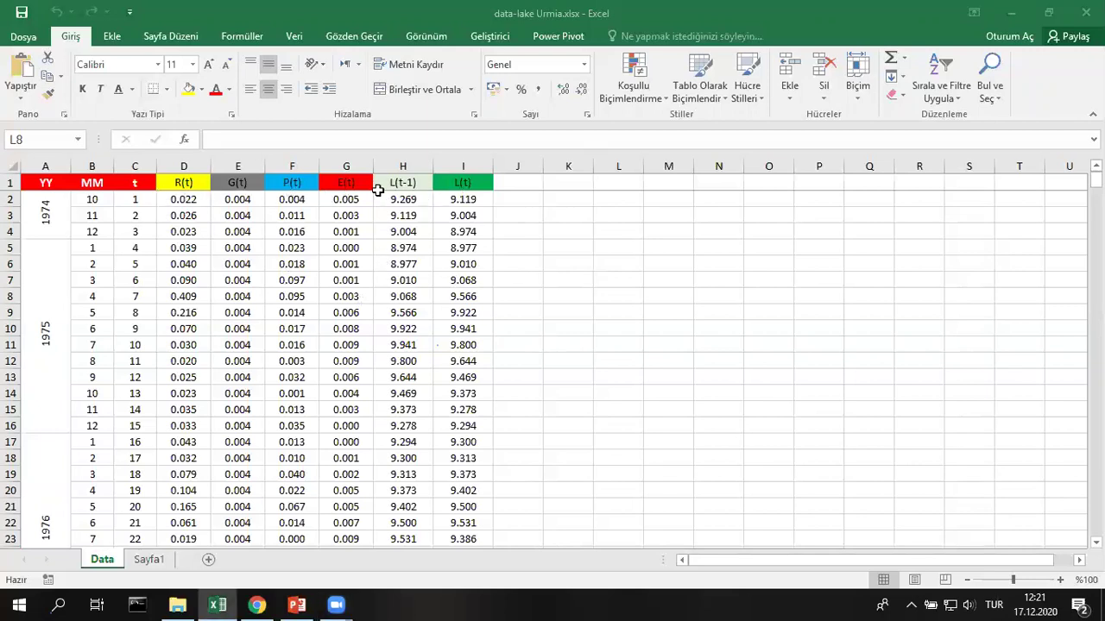
Step: Fill the header cells R(t), G(t), P(t), E(t) and L(t-1) in D1:H1 with yellow
drag(178, 183, 350, 187)
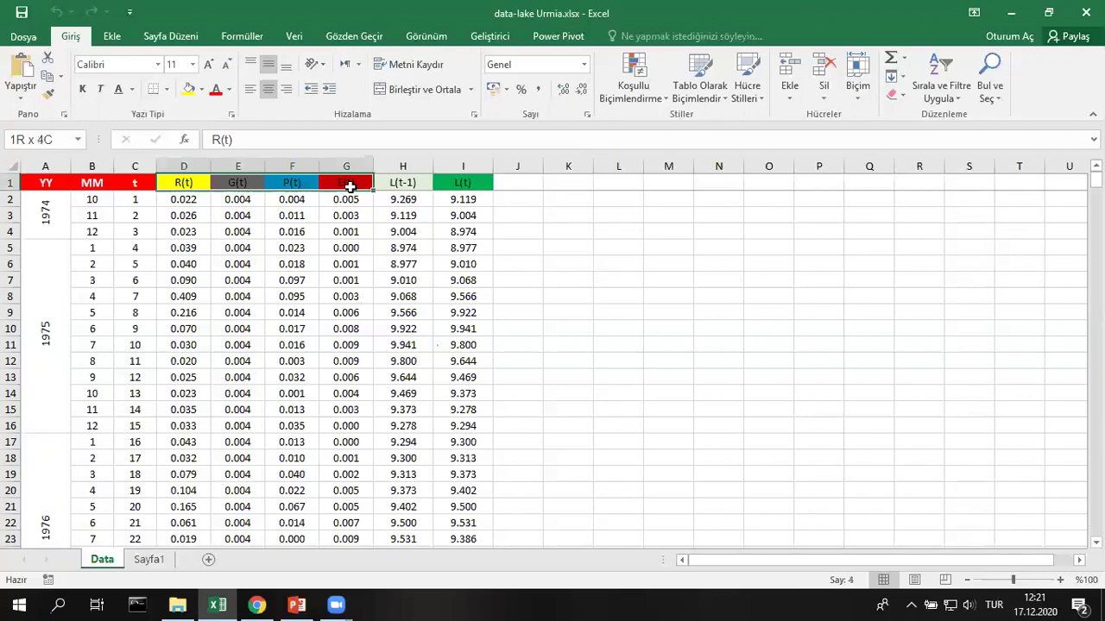
click(188, 89)
click(518, 257)
drag(402, 183, 345, 183)
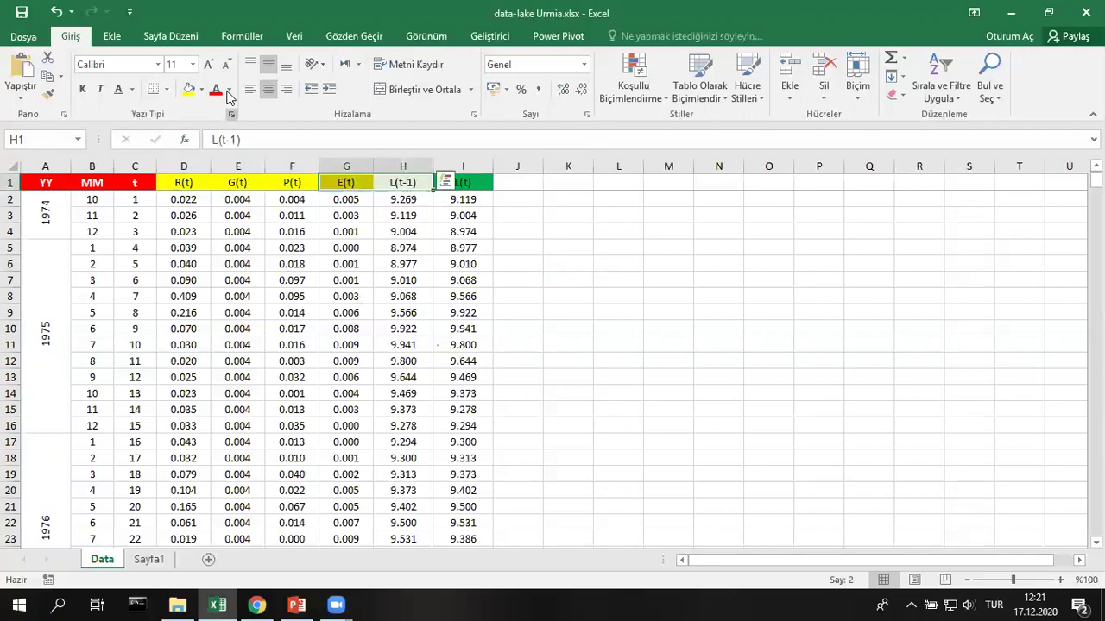
click(188, 89)
click(562, 245)
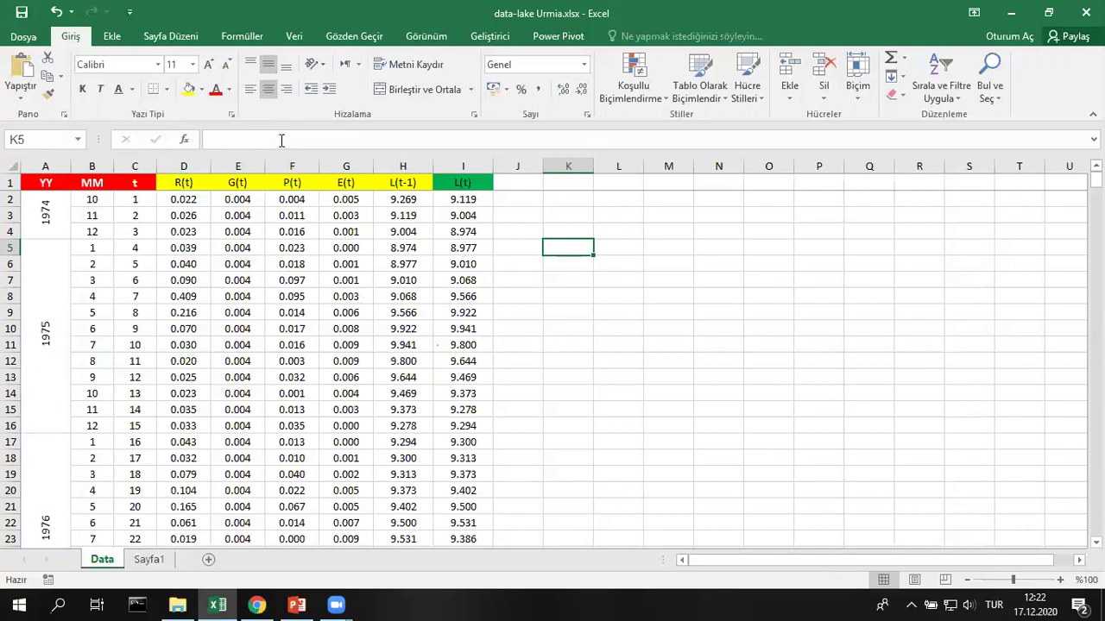
Step: Examine the input headers R(t) to L(t-1), the output header L(t), and the first values in the L(t-1) and L(t) columns
click(617, 216)
click(167, 182)
drag(167, 182, 404, 182)
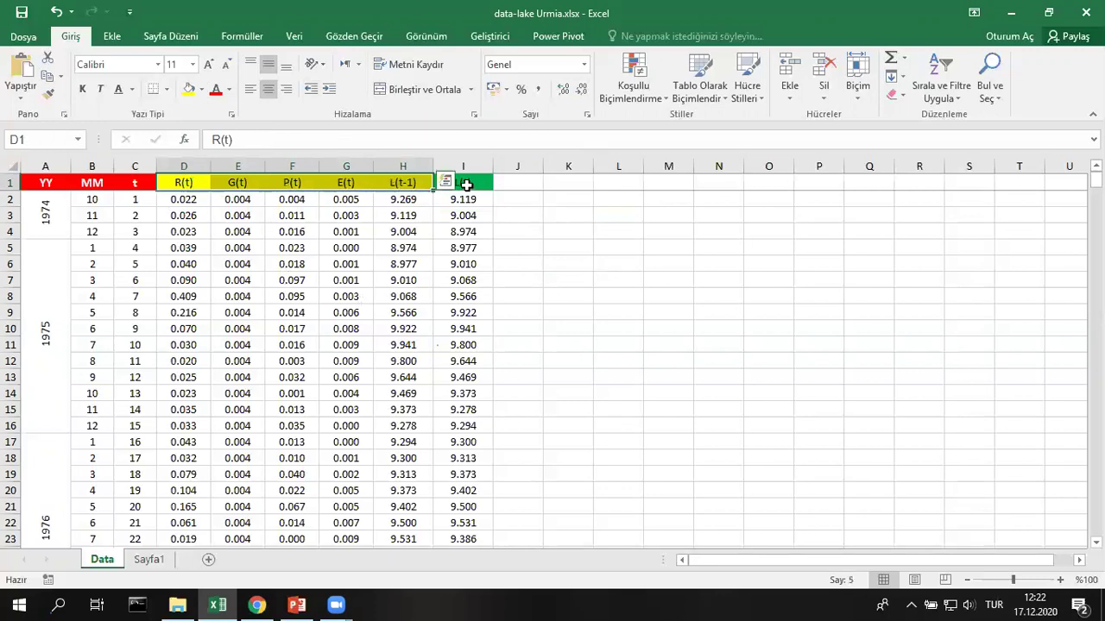
click(466, 185)
click(598, 247)
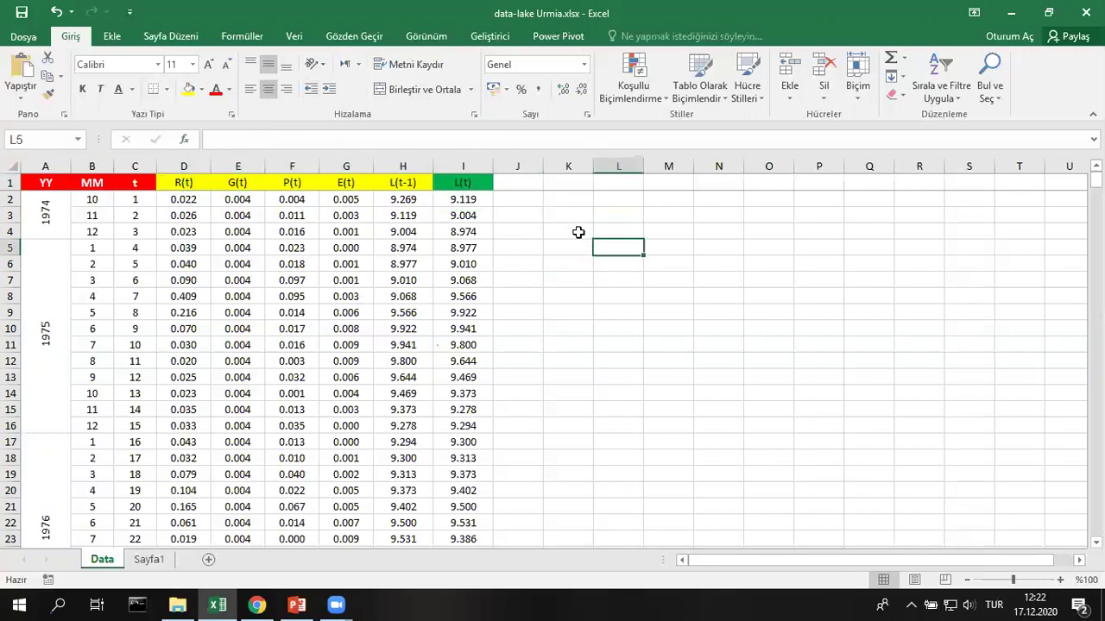
drag(418, 201, 484, 296)
click(597, 326)
drag(402, 200, 458, 313)
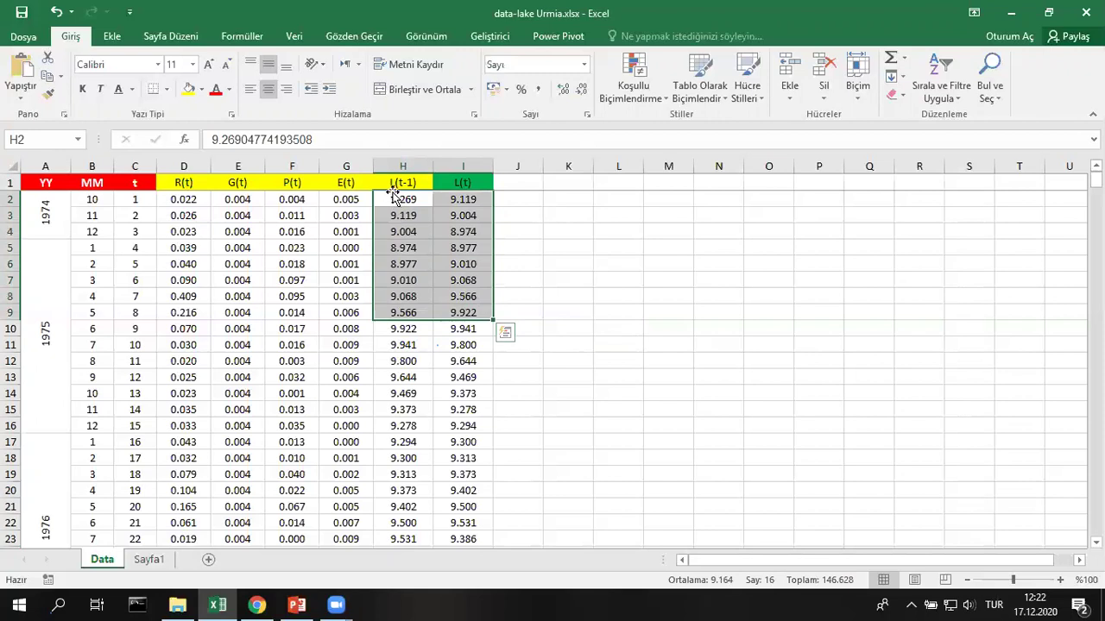
drag(393, 197, 443, 211)
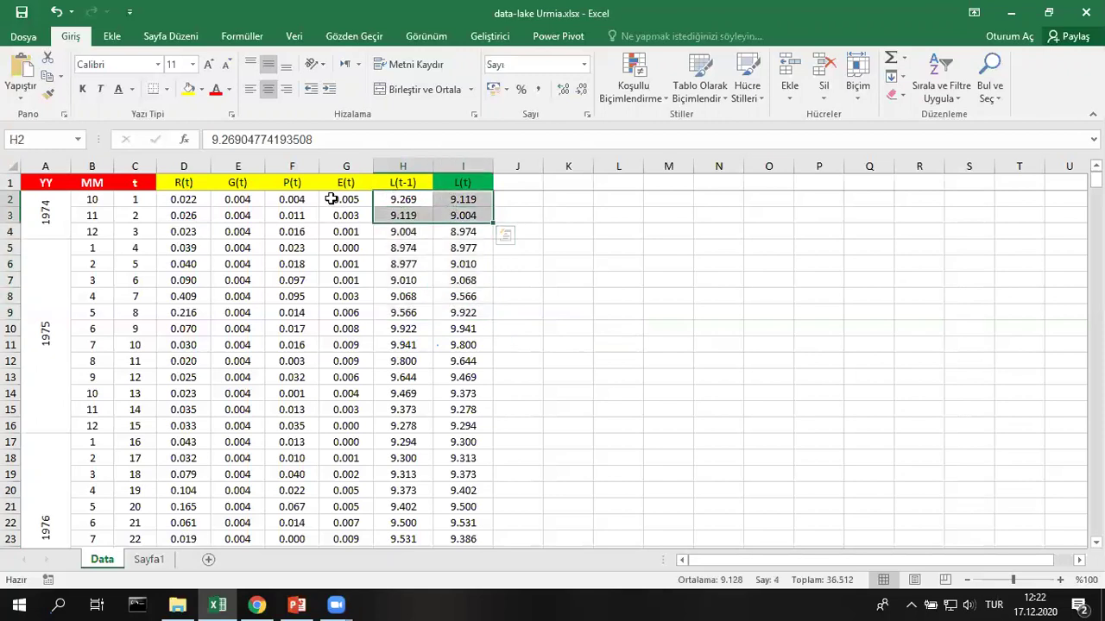
click(345, 202)
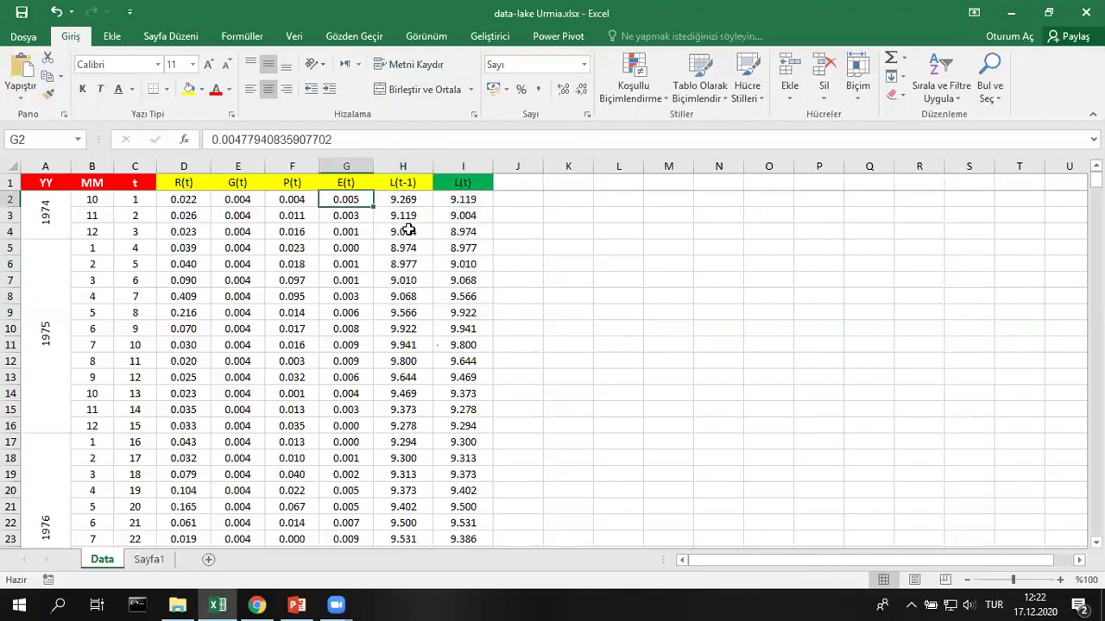
Step: Insert a markers-only scatter chart from all L(t-1) and L(t) values in H2:I481
drag(391, 198, 457, 229)
key(ctrl+shift+Down)
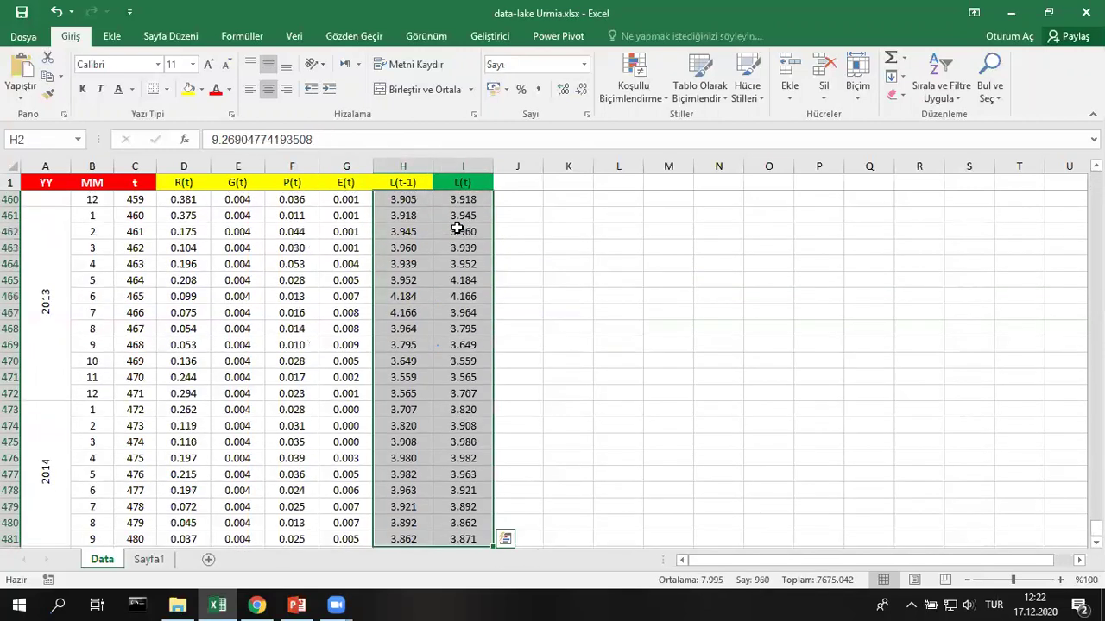
drag(1095, 528, 1095, 179)
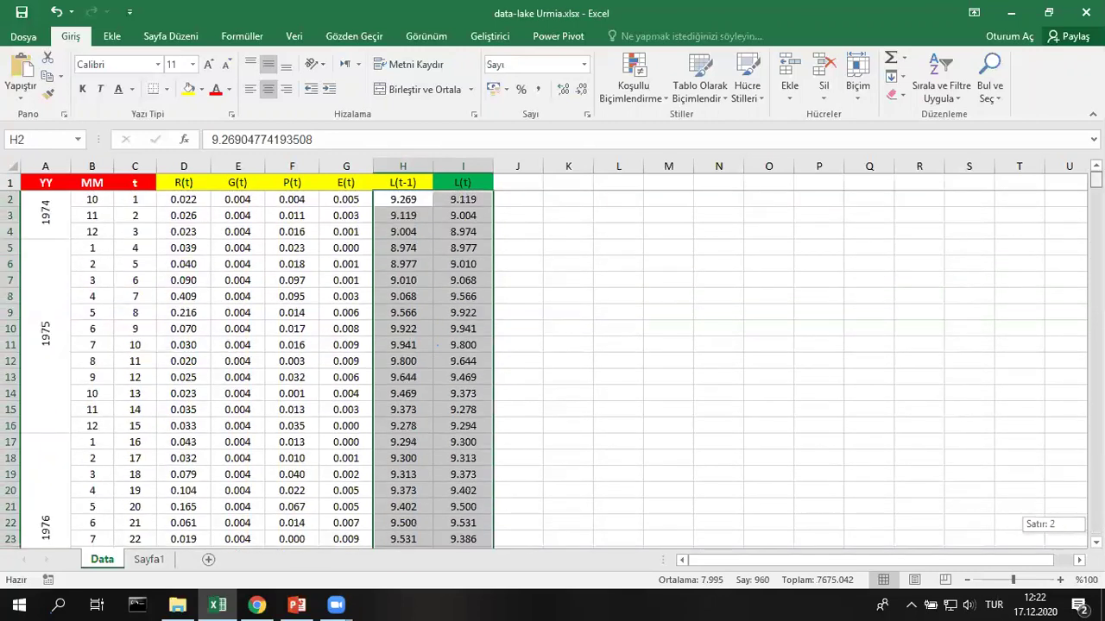
click(111, 37)
click(448, 96)
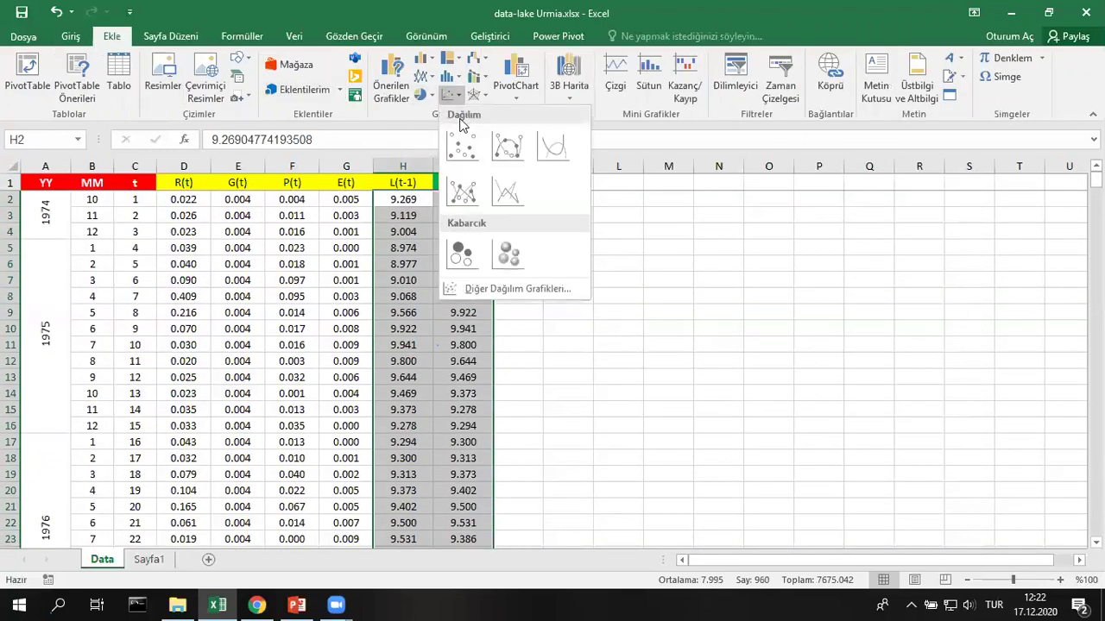
click(457, 147)
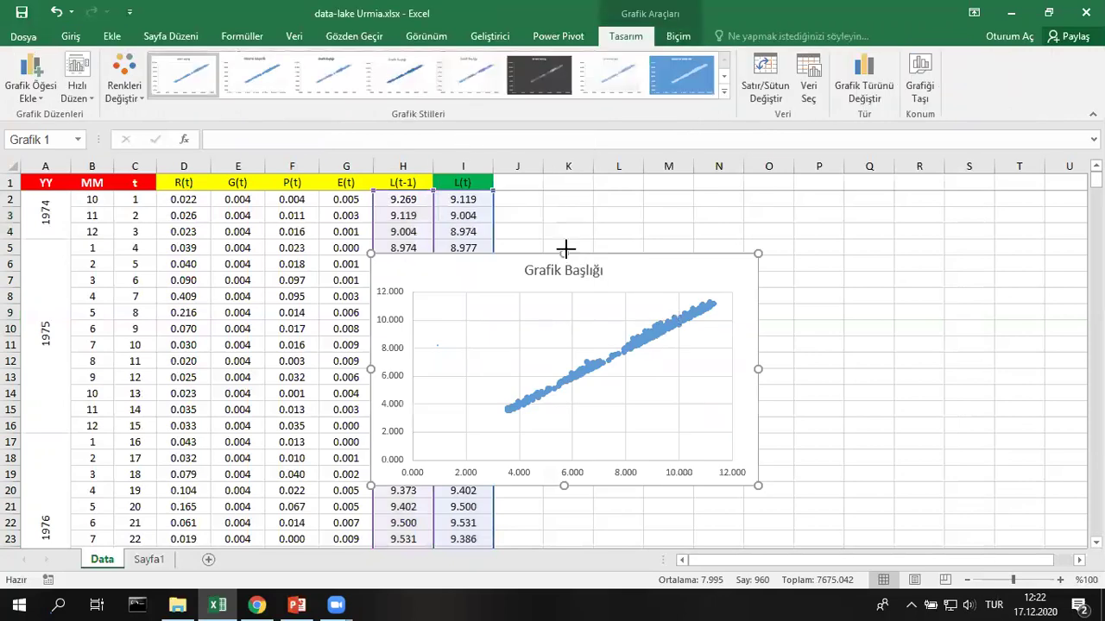
Step: Make the scatter chart taller, placing it in the empty cells beside the data table, and delete its title
drag(564, 253, 563, 190)
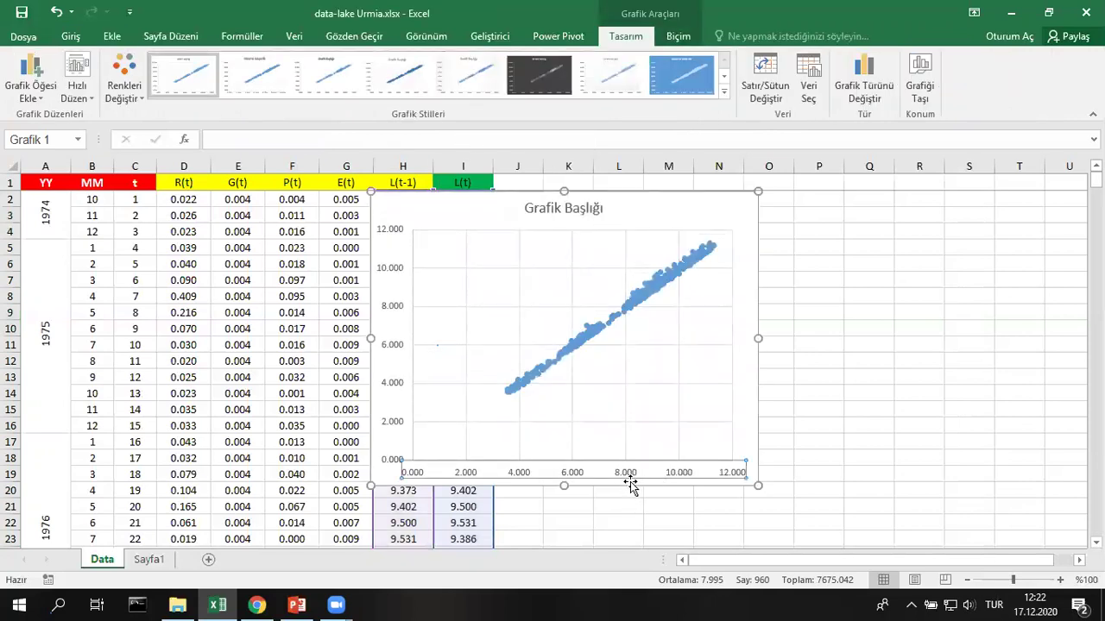
drag(627, 487, 787, 500)
click(706, 229)
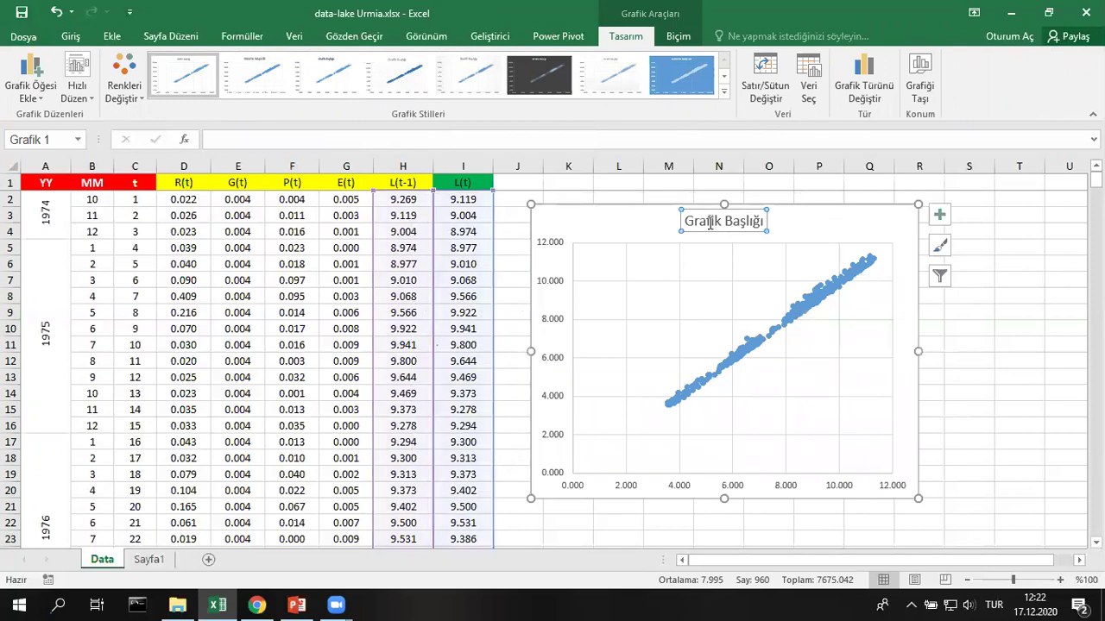
key(Delete)
click(1003, 342)
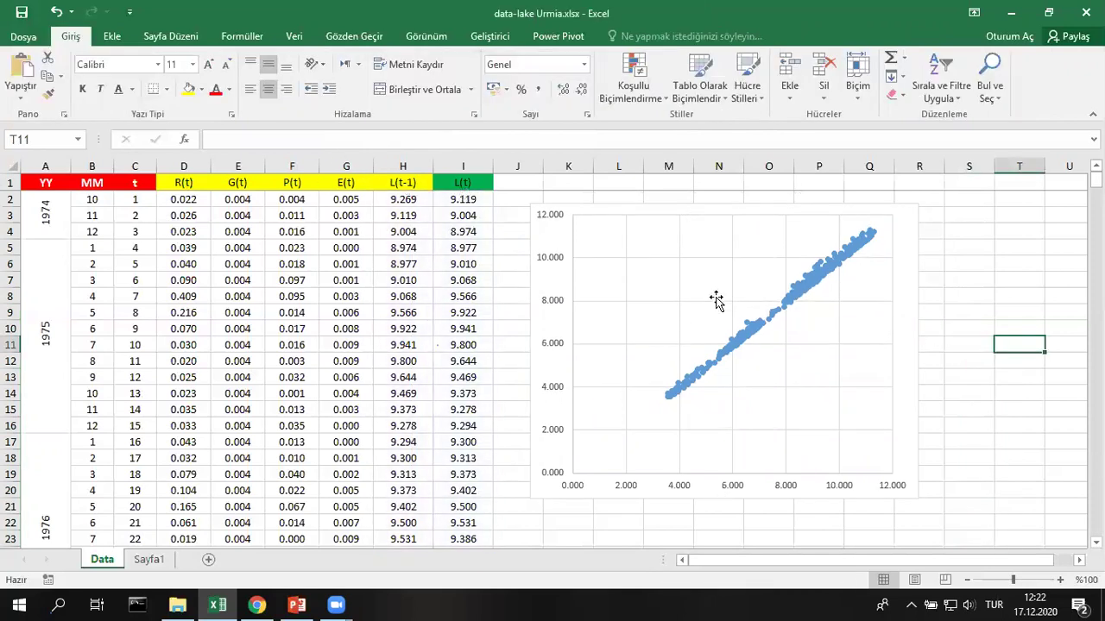
click(782, 311)
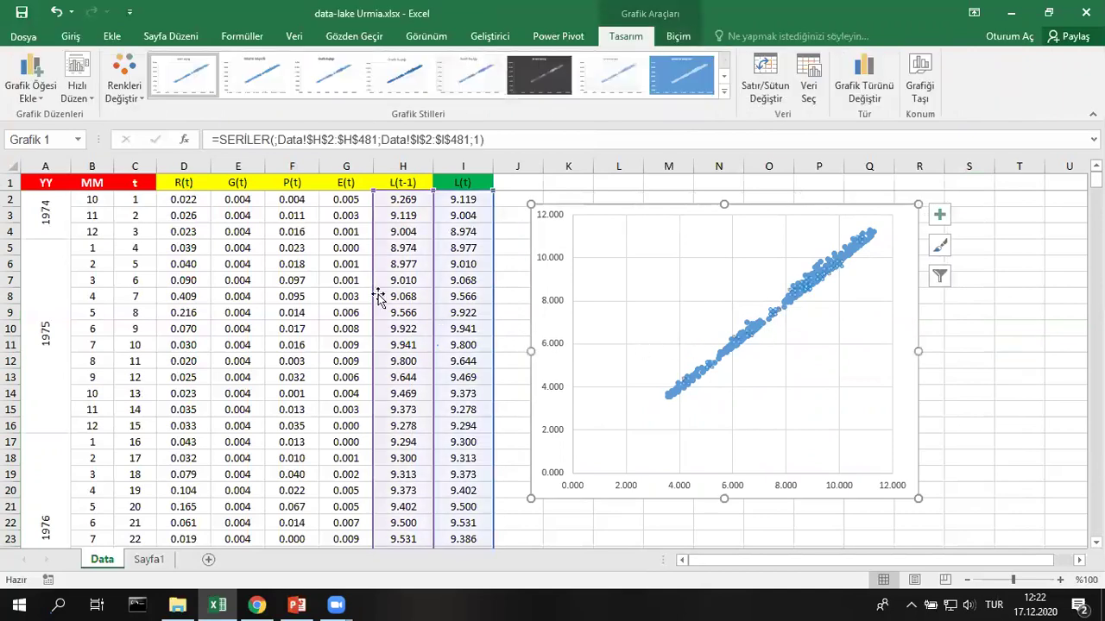
drag(375, 255, 429, 254)
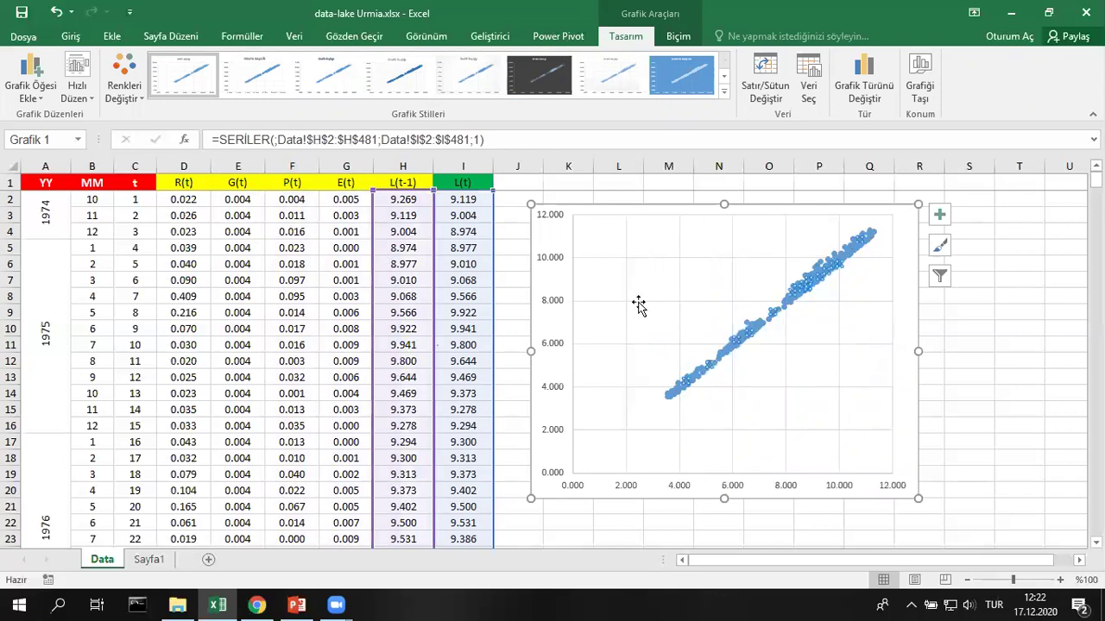
click(997, 375)
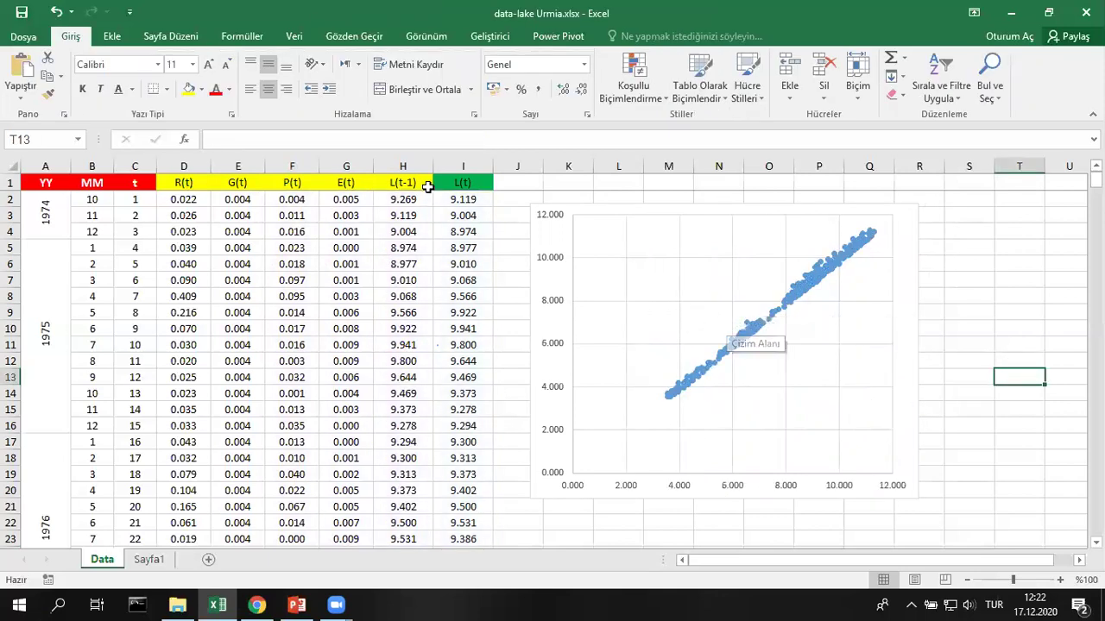
Step: Add horizontal and vertical axis titles to the scatter chart and close the formatting pane
double_click(806, 461)
click(12, 93)
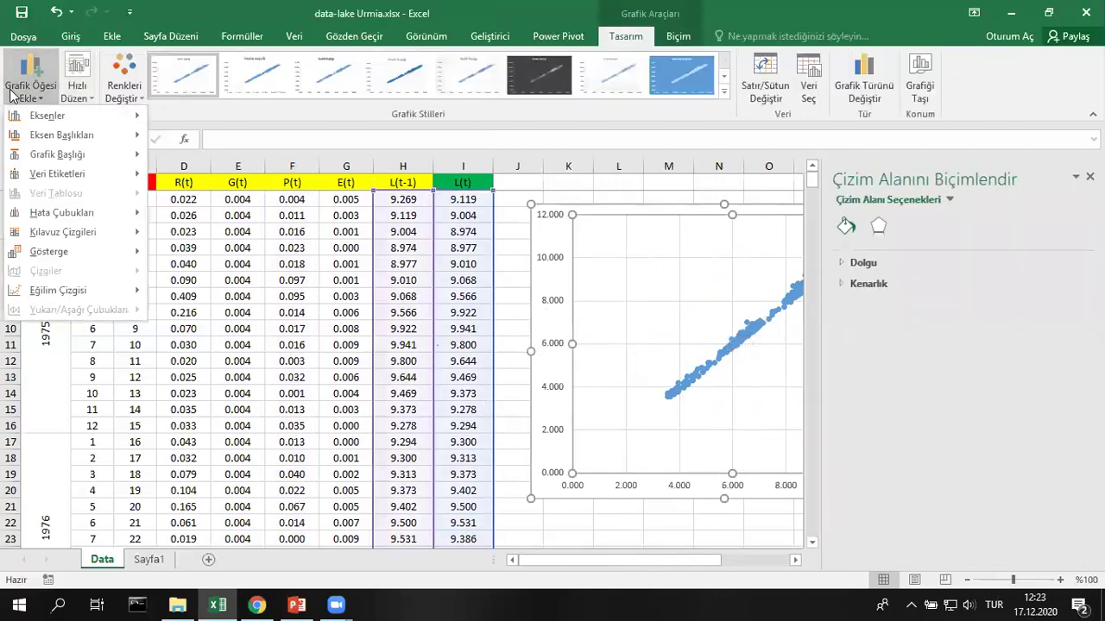
mouse_move(86, 135)
click(198, 144)
click(31, 77)
click(30, 77)
click(189, 177)
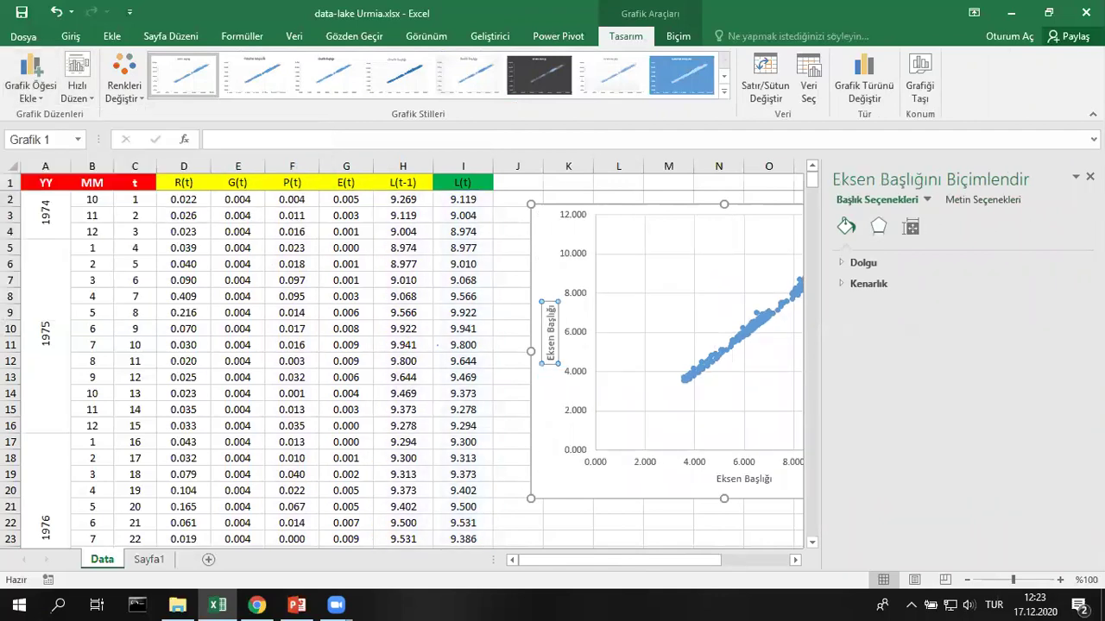
click(1090, 176)
Step: Replace the horizontal axis title's placeholder text with "L(t-1)"
click(744, 479)
triple_click(746, 479)
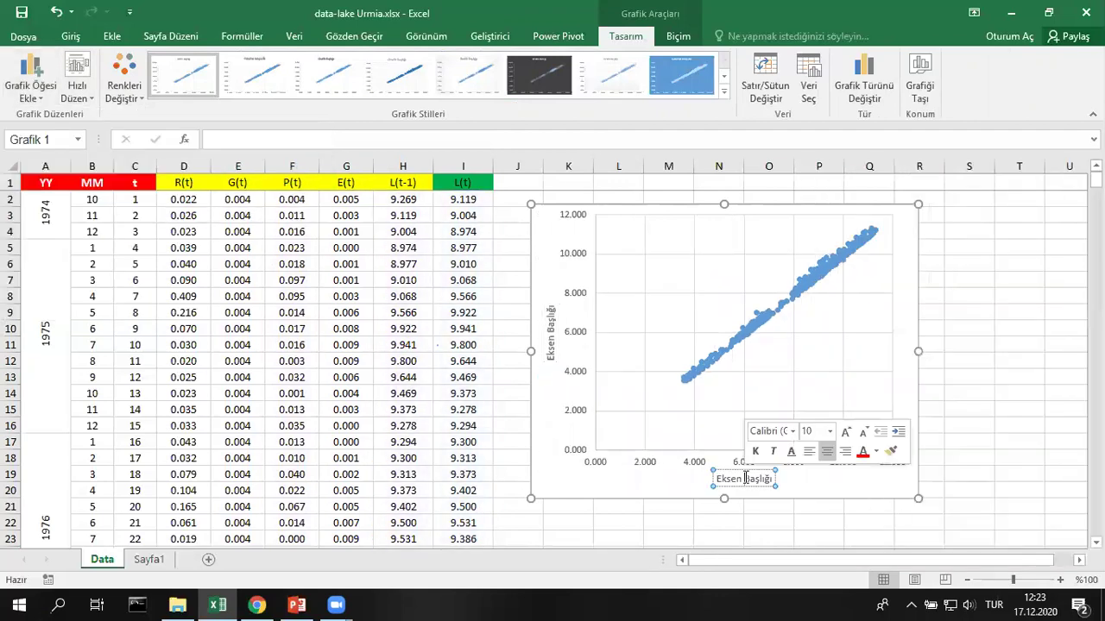
key(BackSpace)
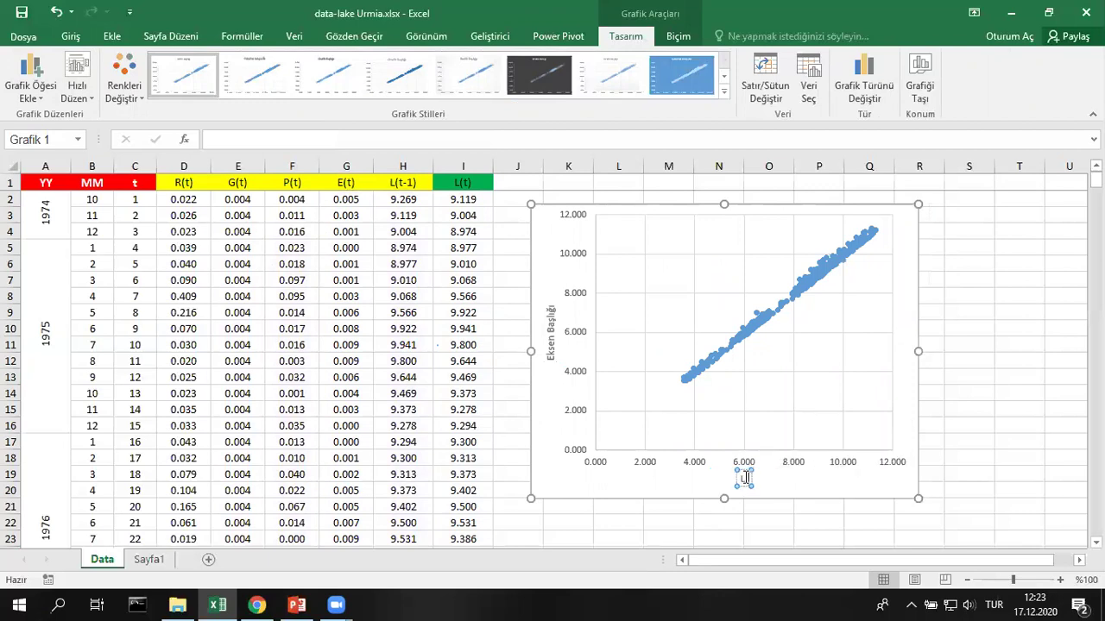
text(L(t-1))
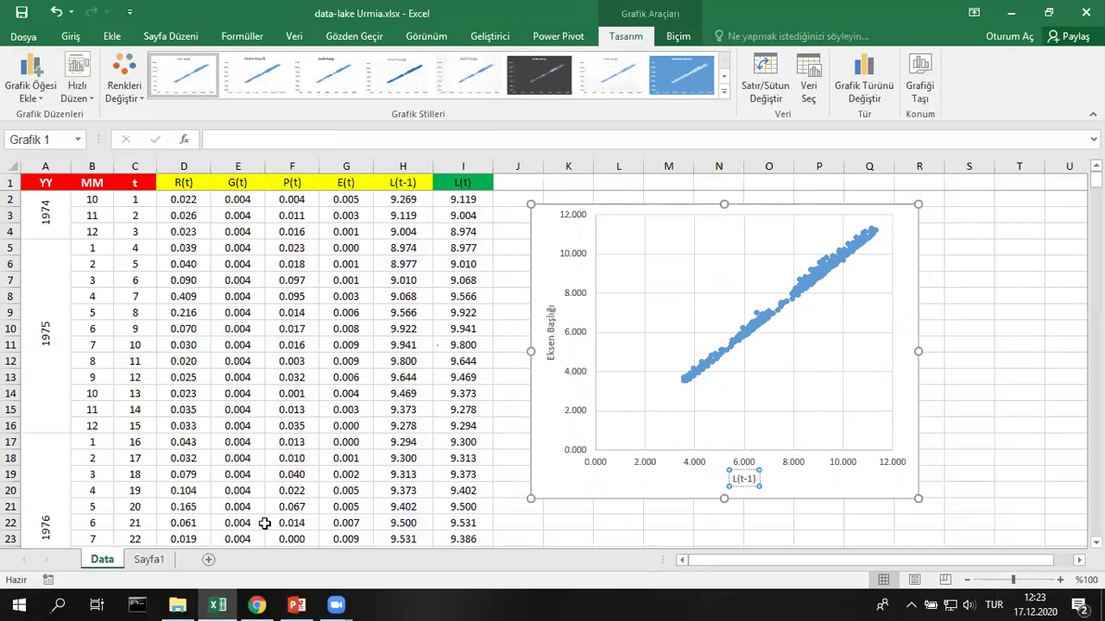
Step: Replace the vertical axis title's placeholder text with "L(t)"
click(550, 337)
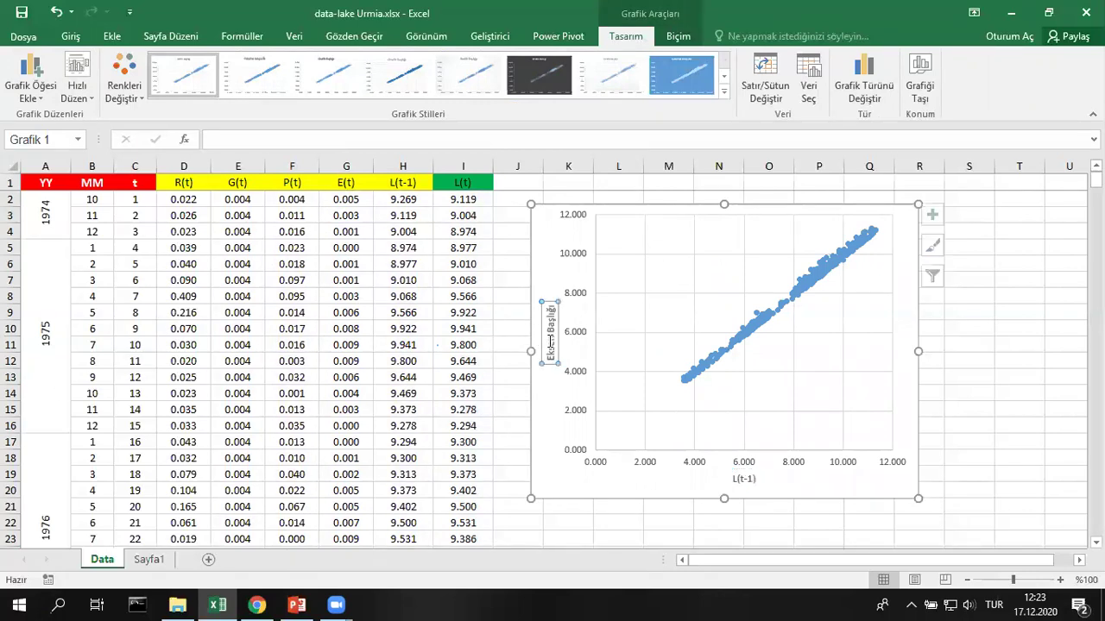
double_click(551, 337)
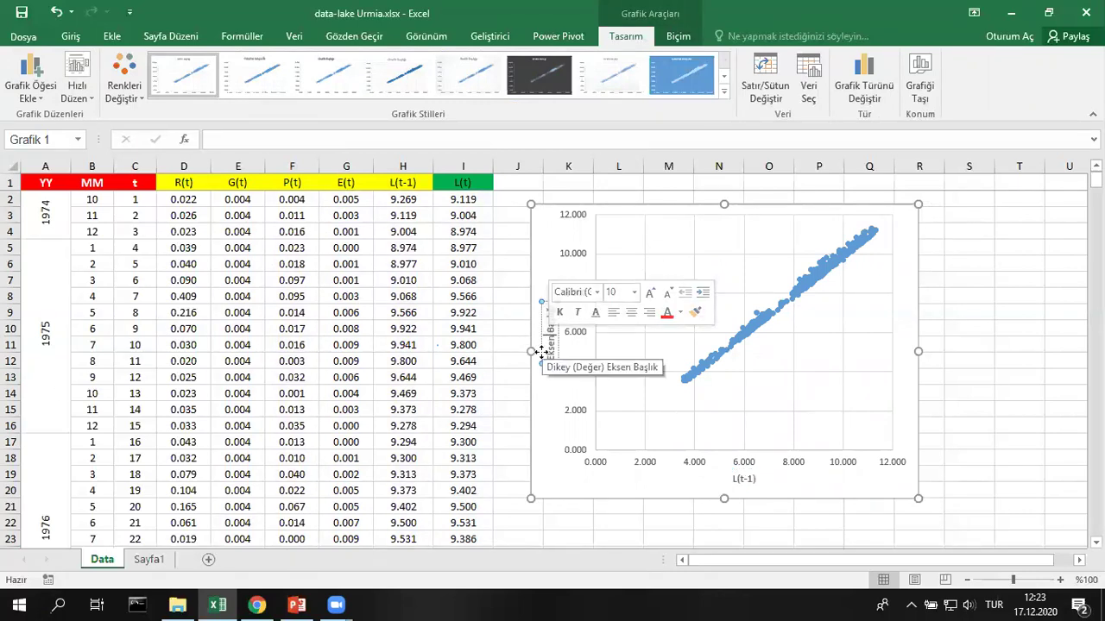
text(L)
key(Delete)
key(Delete)
key(Delete)
key(Delete)
key(Delete)
key(Delete)
key(Delete)
key(Delete)
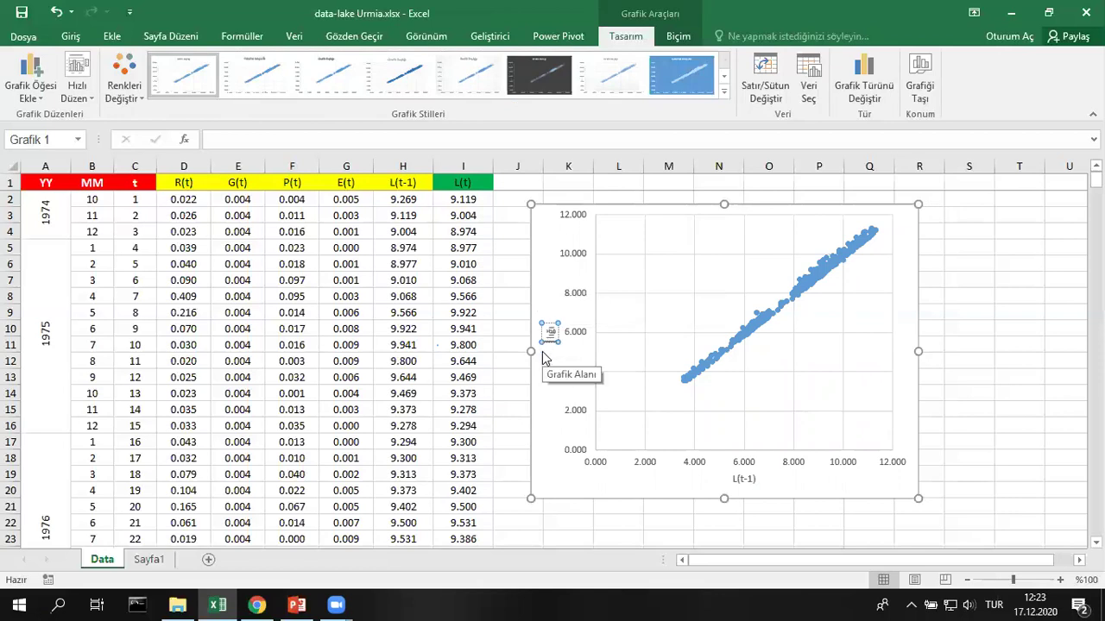
text((t))
click(945, 298)
Step: Increase the font size of the vertical axis title L(t) to 20
click(550, 333)
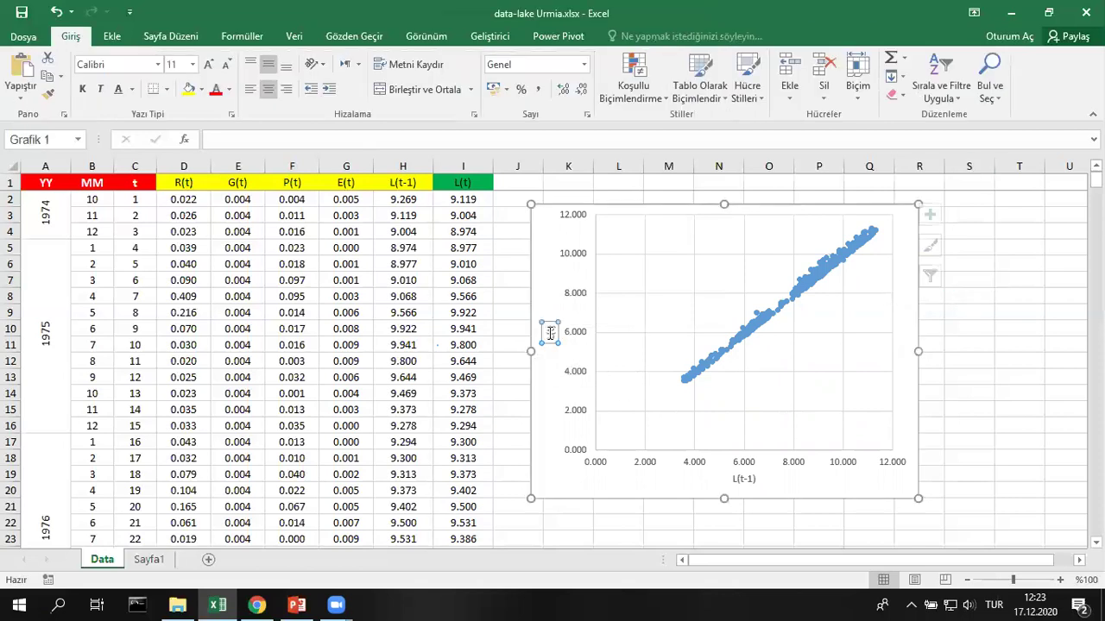
click(70, 37)
click(208, 65)
click(208, 66)
click(208, 66)
click(208, 66)
click(208, 66)
click(208, 66)
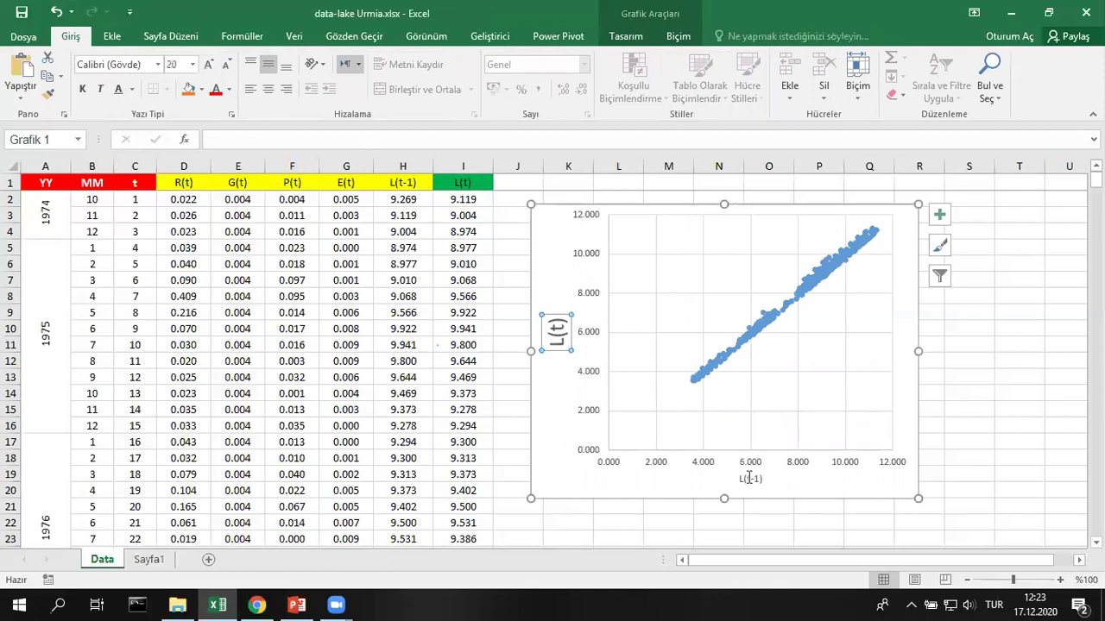
Step: Enlarge the font of the horizontal axis title L(t-1) to match the vertical axis title
click(749, 477)
click(208, 65)
click(208, 65)
click(208, 65)
click(208, 65)
click(1024, 326)
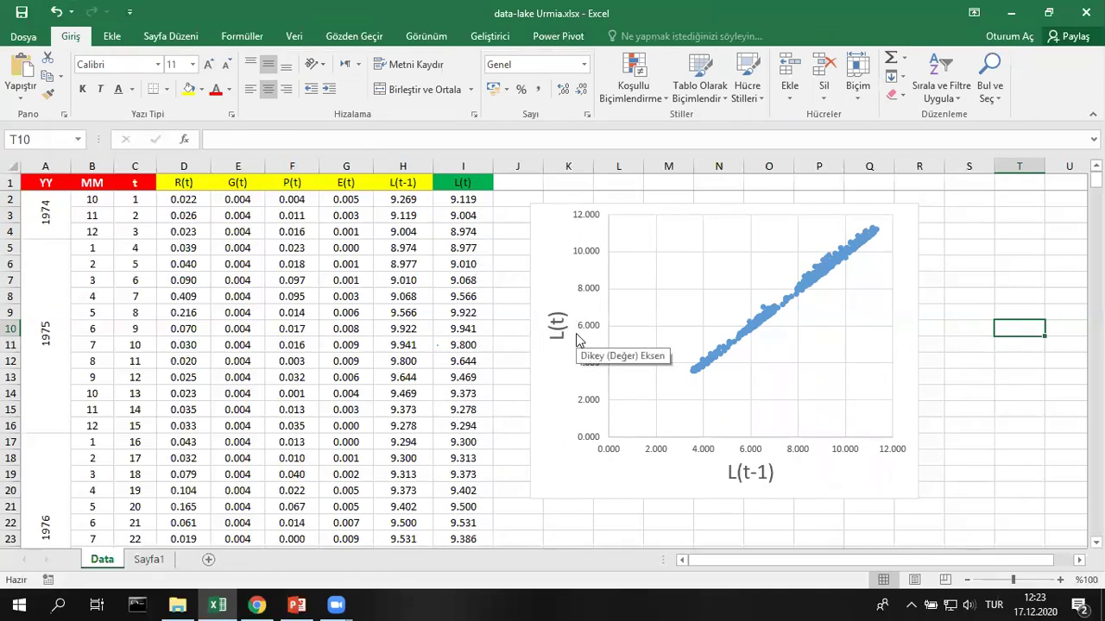
Step: Add a linear trendline to the scatter chart's data series
click(818, 270)
right_click(818, 270)
key(Escape)
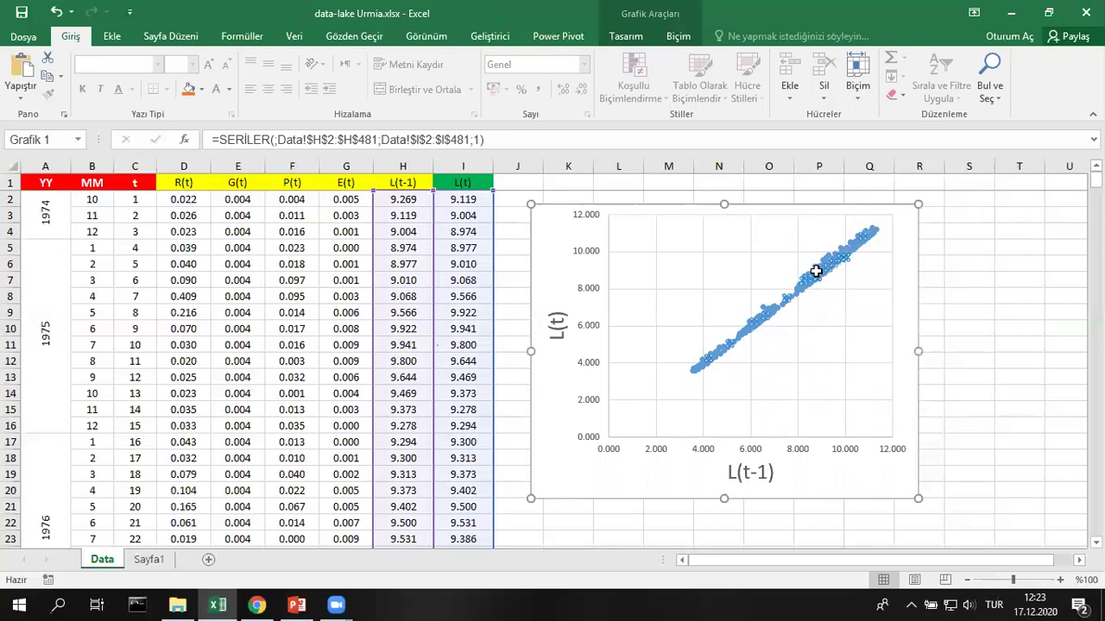
right_click(817, 271)
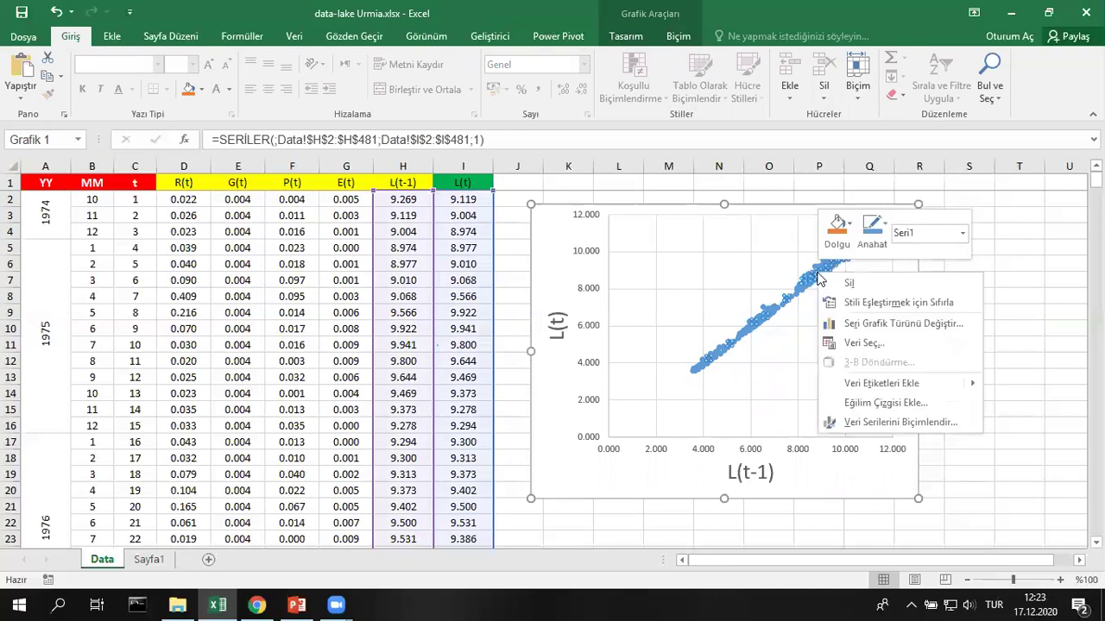
click(868, 403)
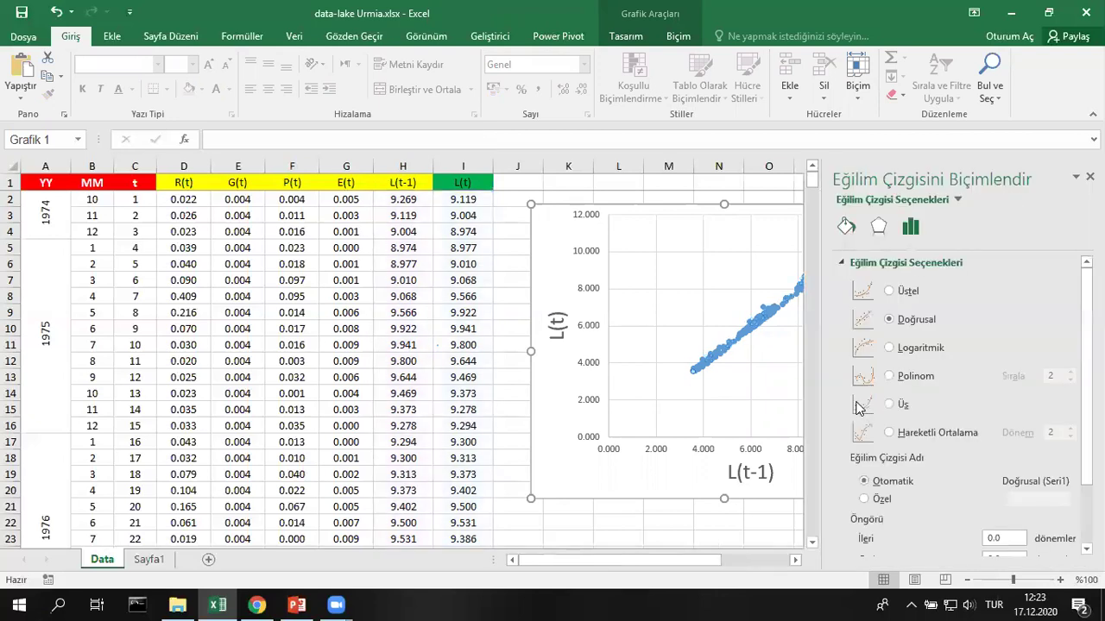
Step: Format the trendline as a solid line in standard red
drag(718, 560, 752, 566)
click(847, 231)
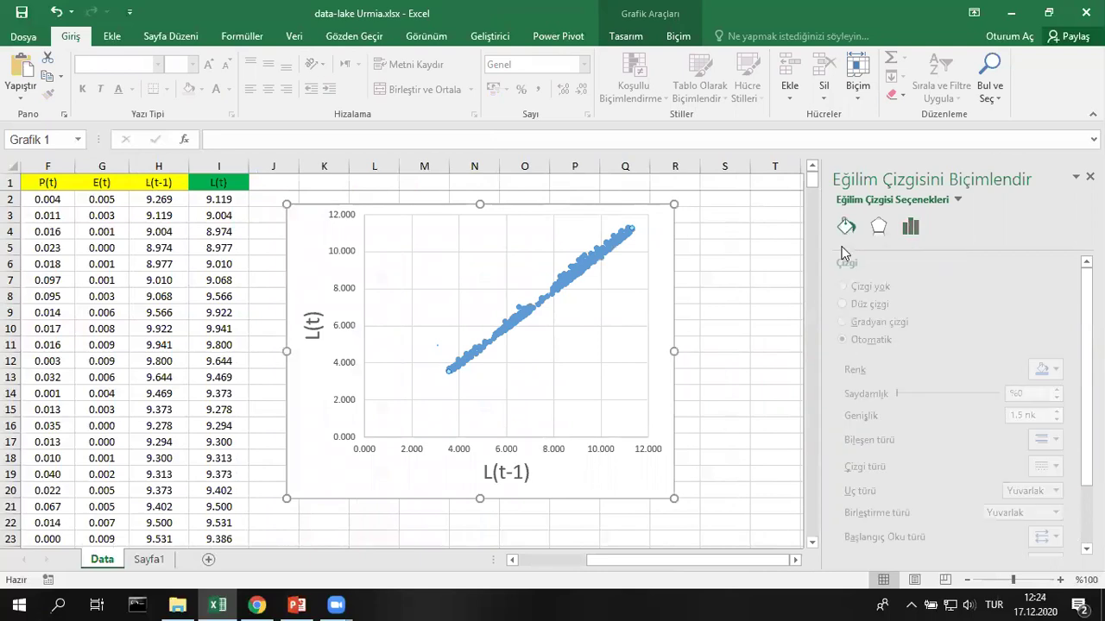
click(1056, 369)
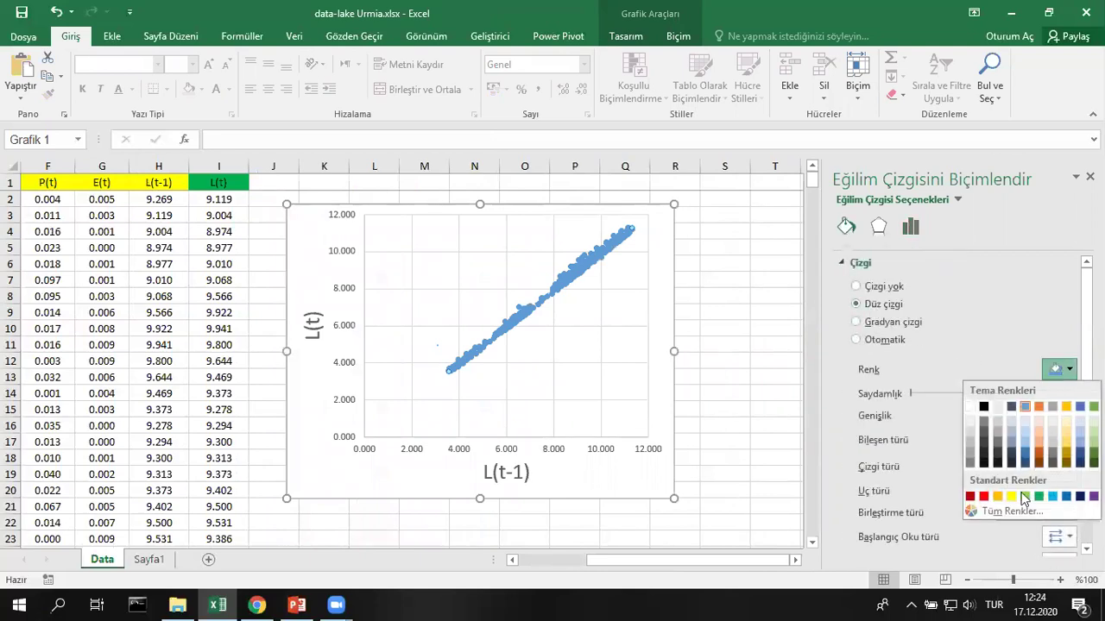
click(982, 499)
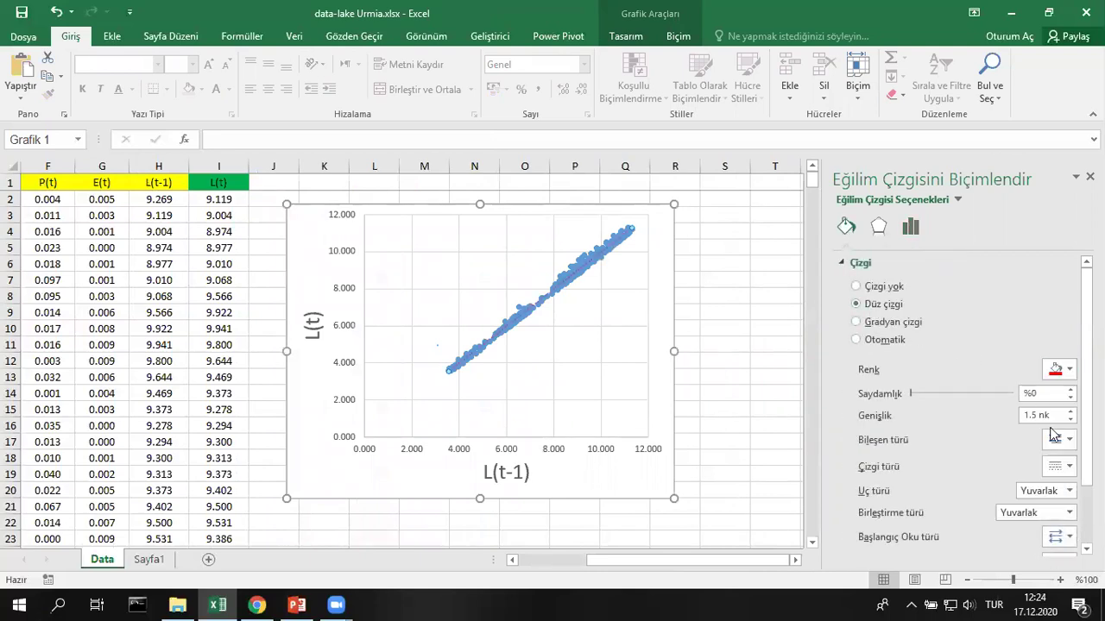
Step: Set the trendline's dash type to a continuous solid line and increase its width
click(1069, 466)
click(1061, 492)
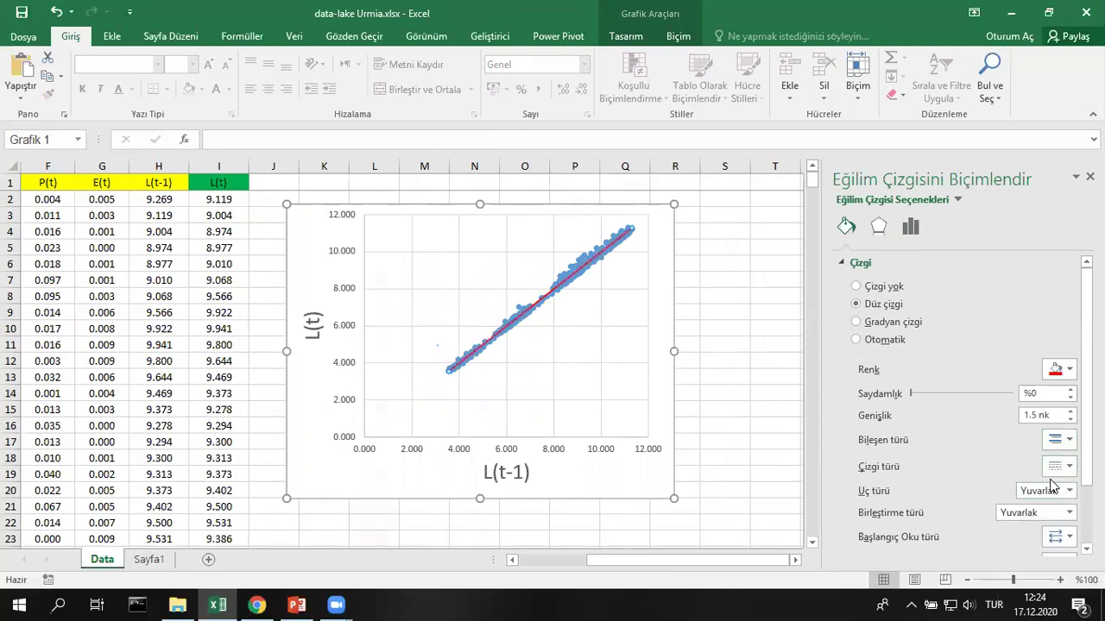
click(1069, 411)
Step: Display the linear trendline's equation and R-squared value on the chart
click(910, 229)
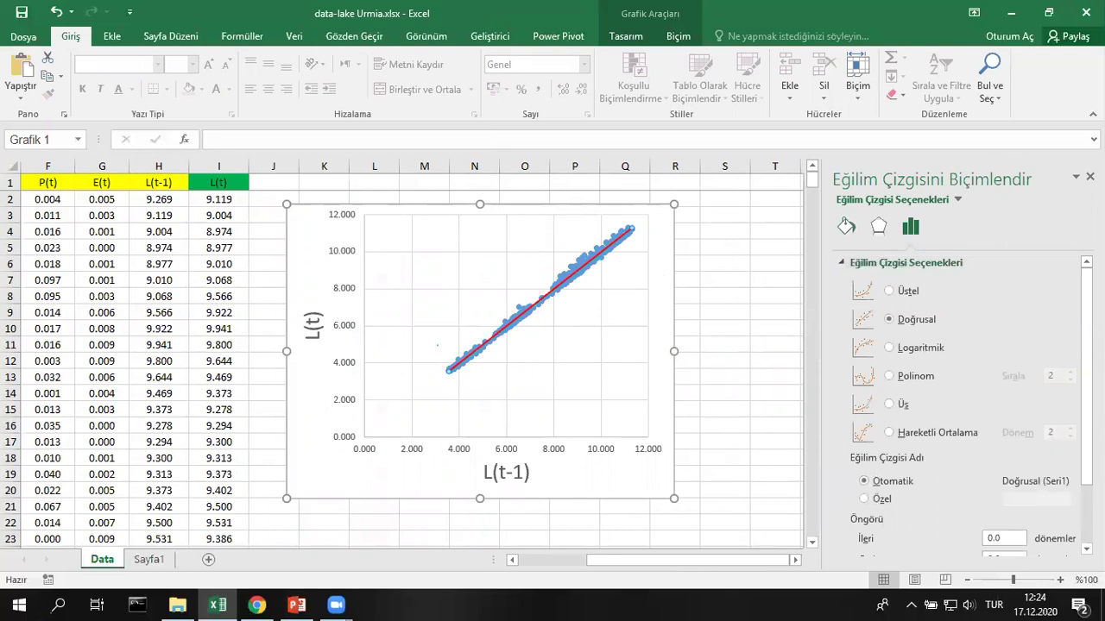
scroll(958, 406, down, 3)
scroll(958, 405, up, 2)
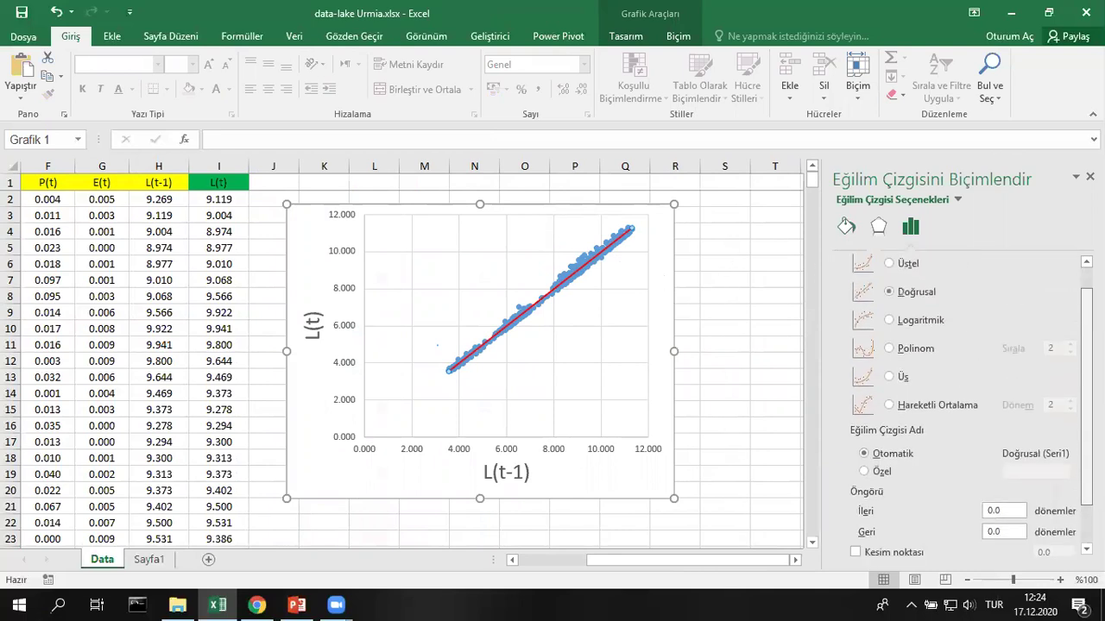
scroll(958, 406, up, 1)
scroll(958, 415, down, 3)
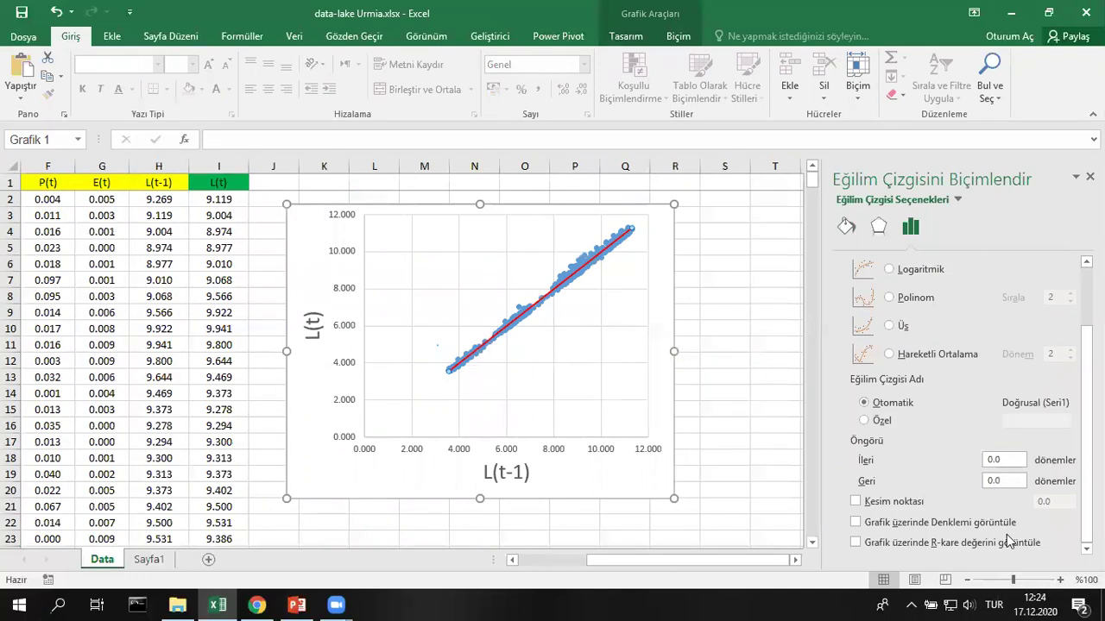
click(880, 525)
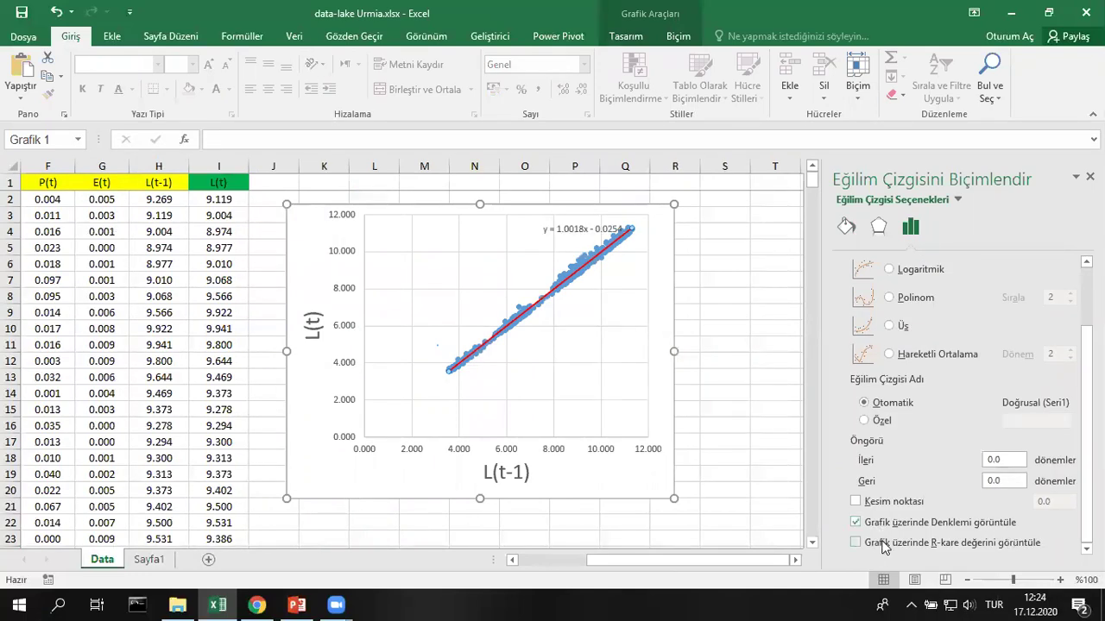
Step: Move the equation and R-squared label away from the data points into the empty upper middle of the plot area
click(561, 236)
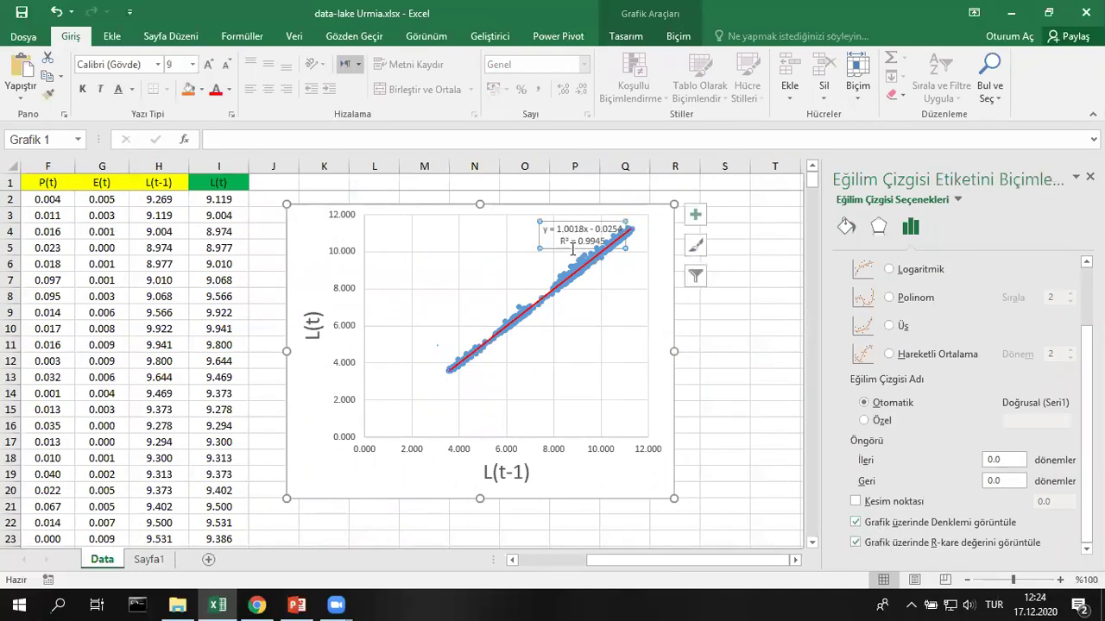
drag(570, 247, 501, 252)
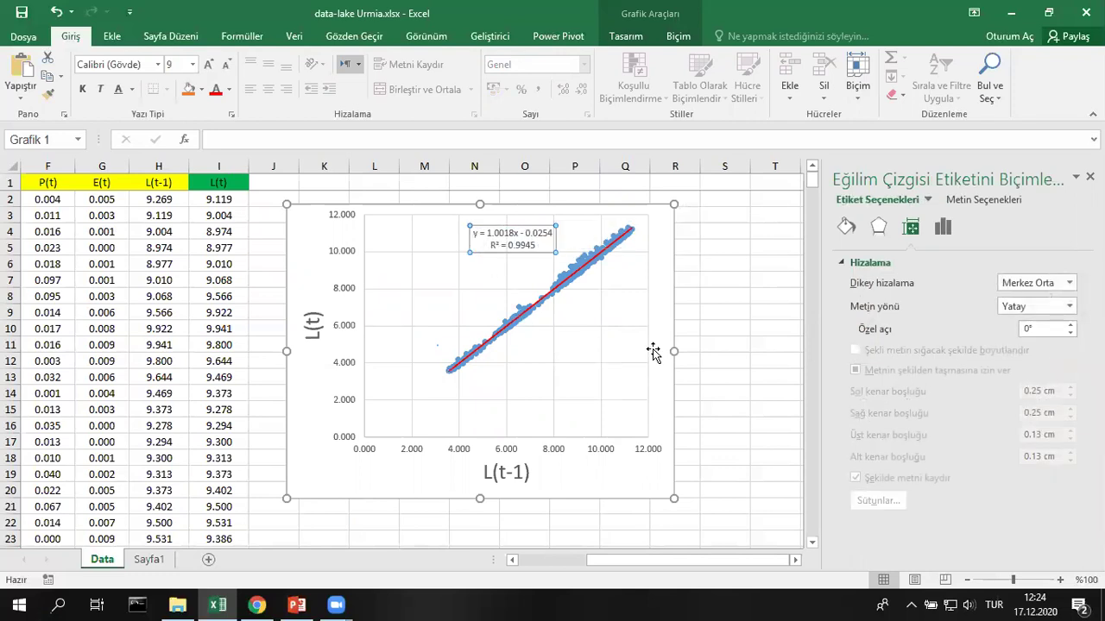
click(729, 316)
click(592, 266)
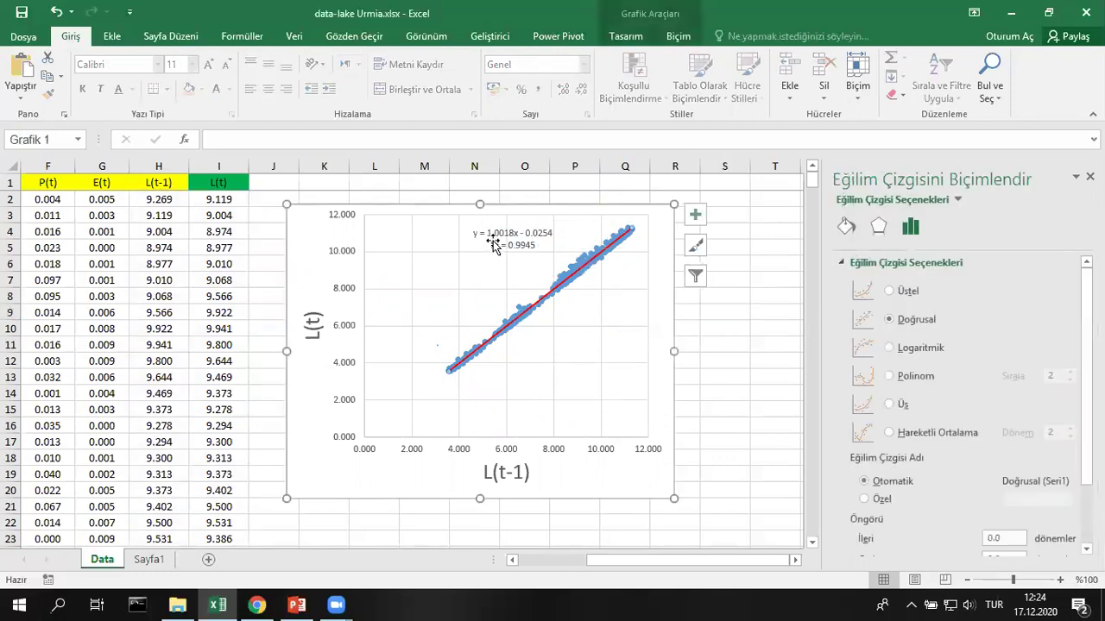
click(749, 318)
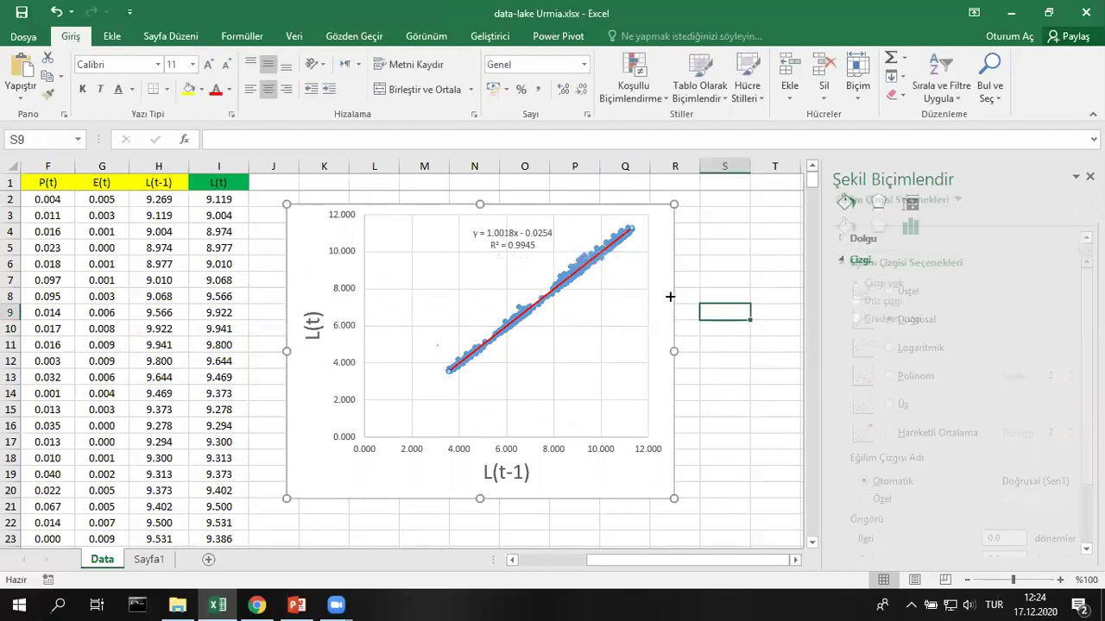
Step: Examine the linear trendline's fit to the L(t) against L(t-1) points, its equation and its R-squared value
scroll(610, 299, up, 3)
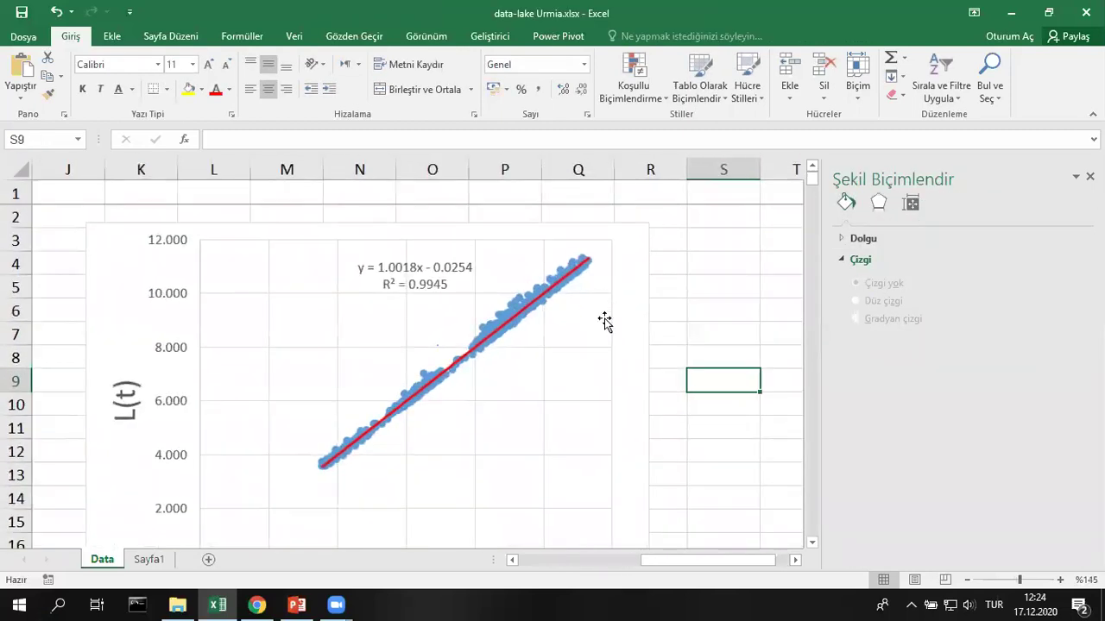
click(690, 298)
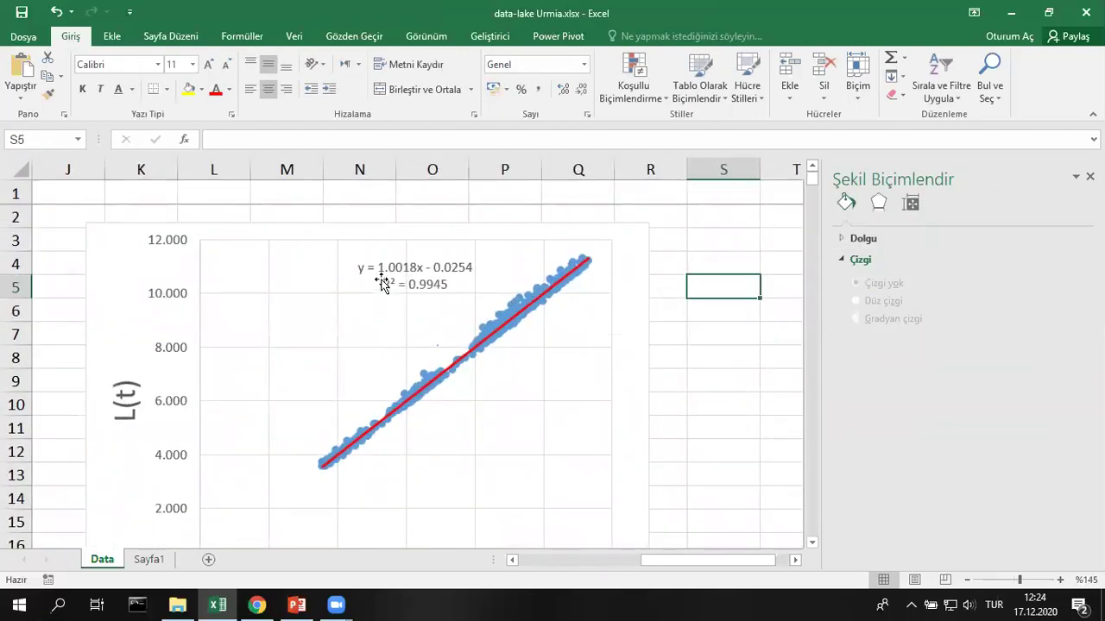
click(423, 274)
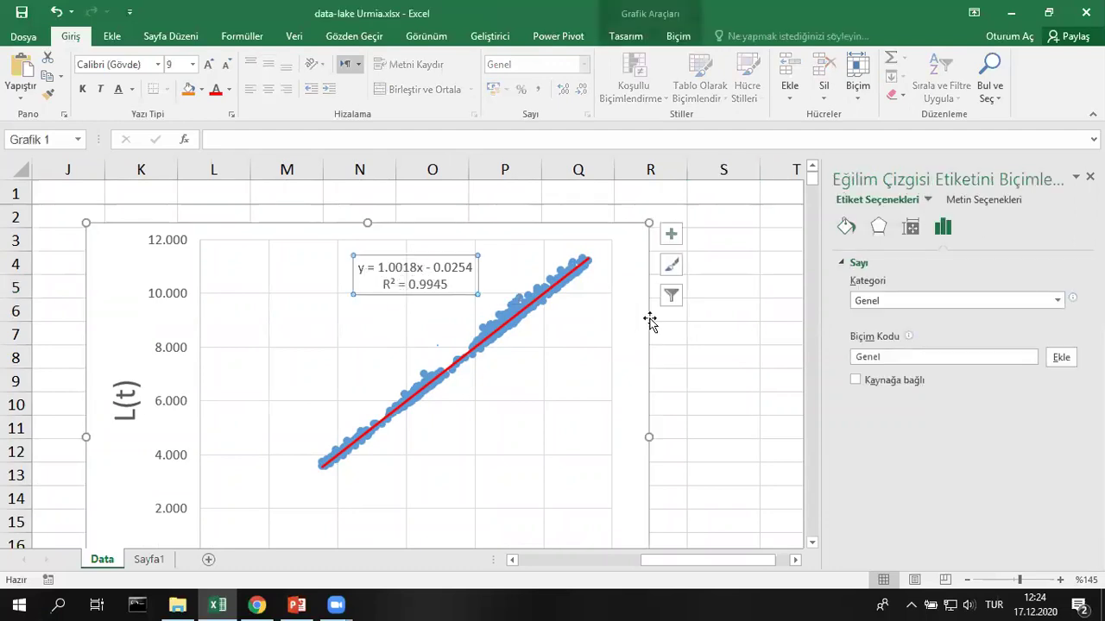
click(735, 324)
scroll(459, 320, down, 2)
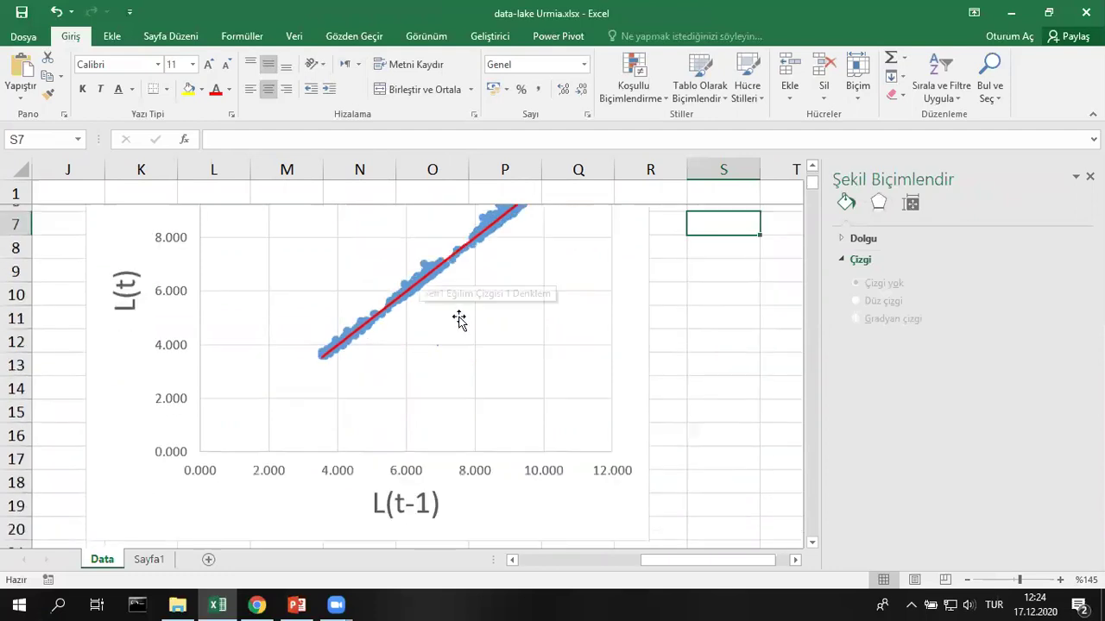
scroll(417, 443, down, 2)
scroll(409, 412, up, 3)
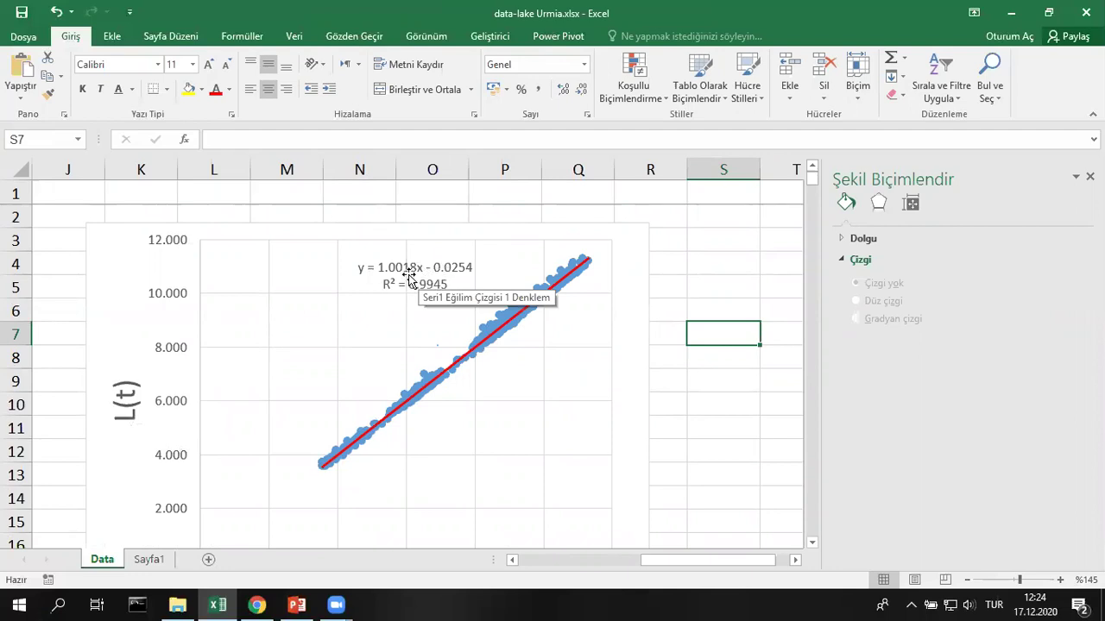
click(720, 297)
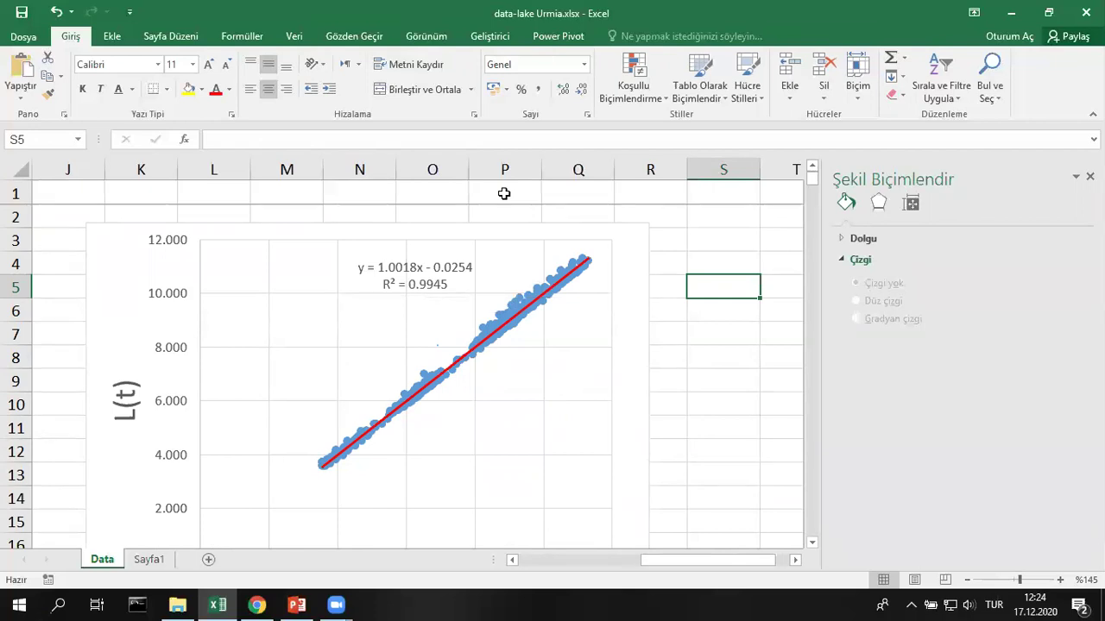
click(727, 248)
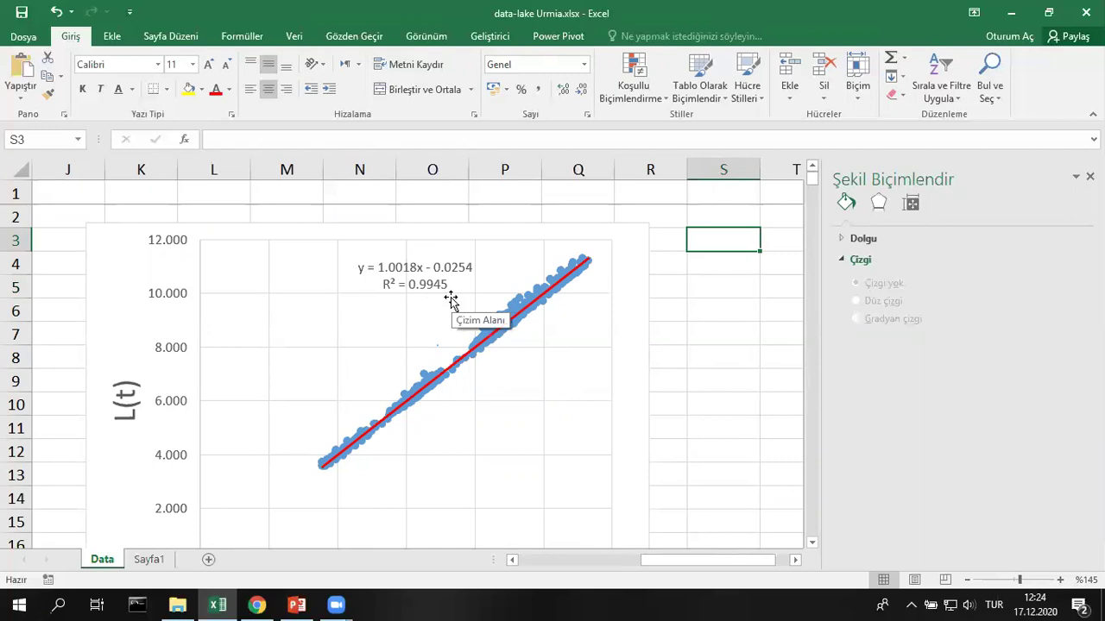
click(710, 285)
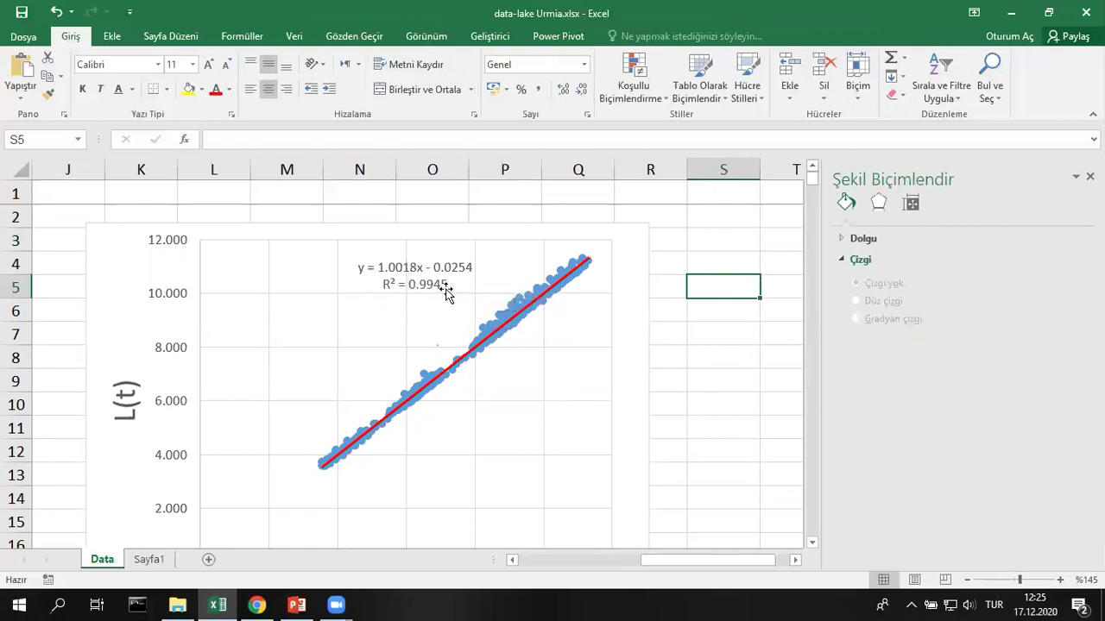
click(735, 349)
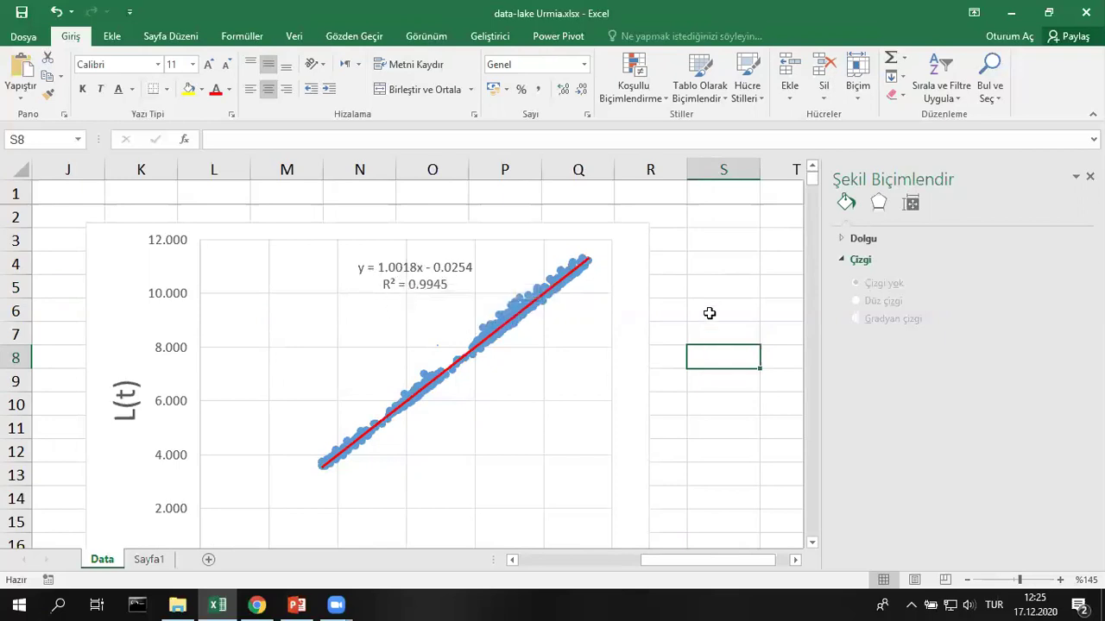
click(706, 287)
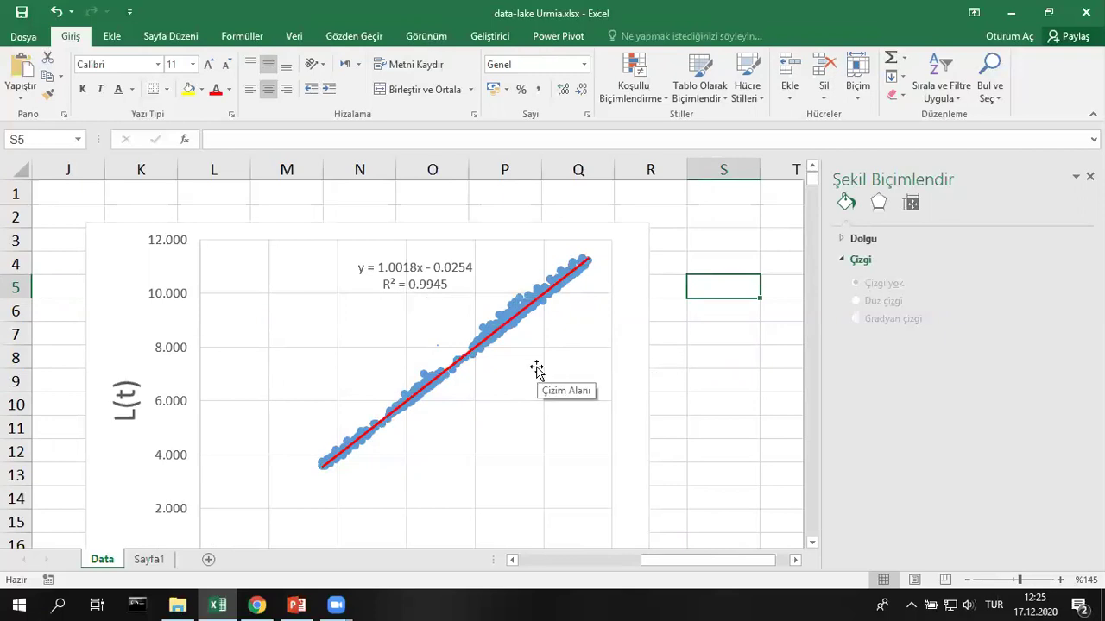
click(714, 265)
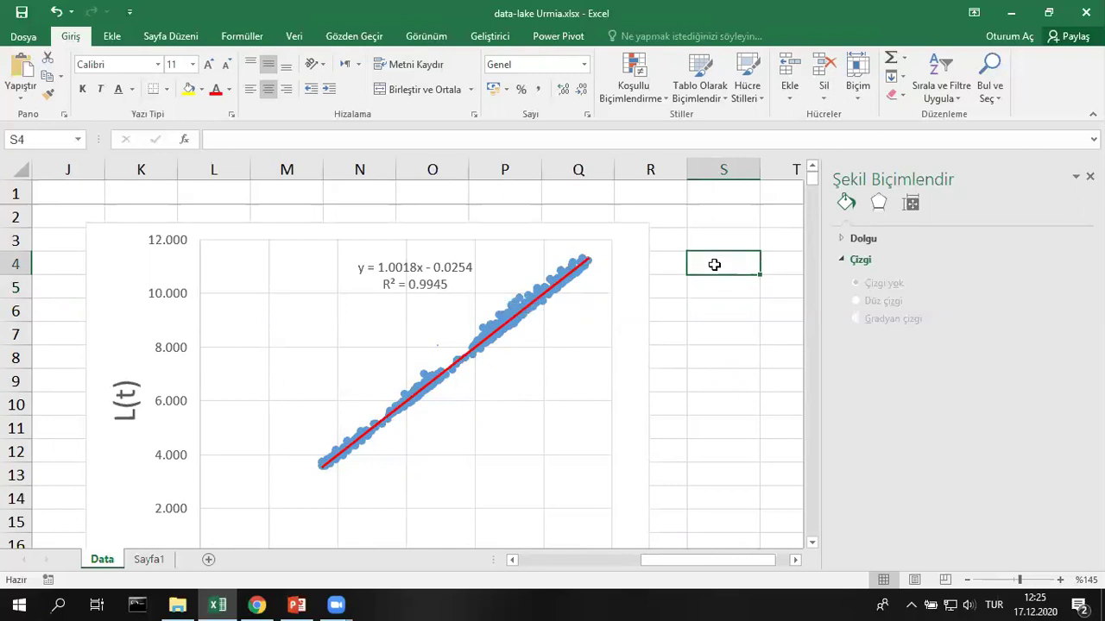
click(722, 335)
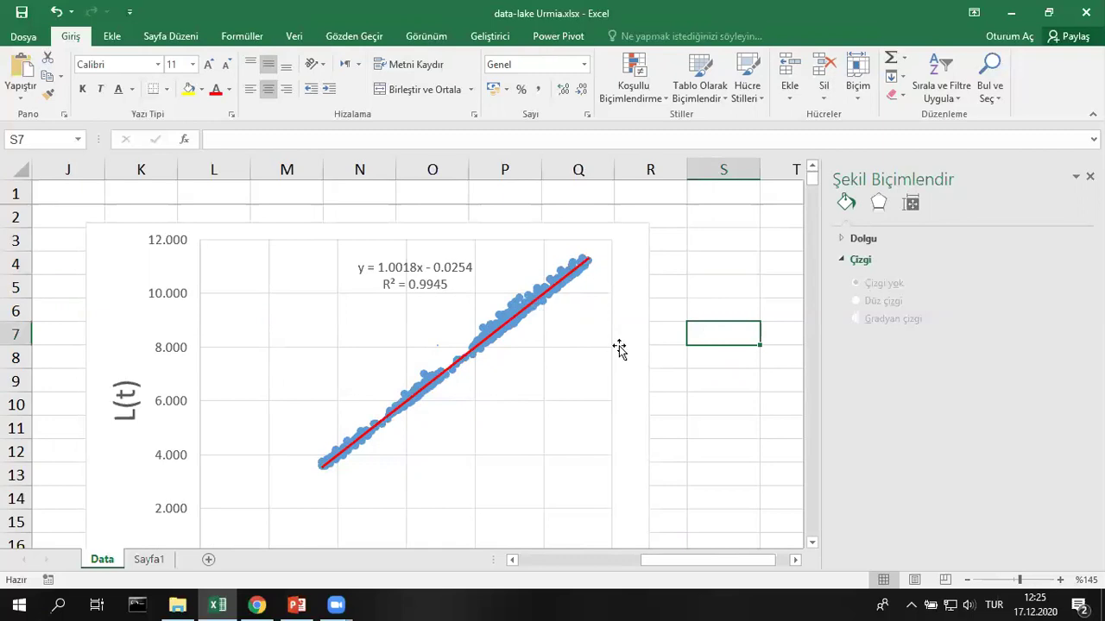
Step: Try an exponential trendline on the scatter data and examine its curve, equation and R-squared value
click(533, 304)
click(906, 293)
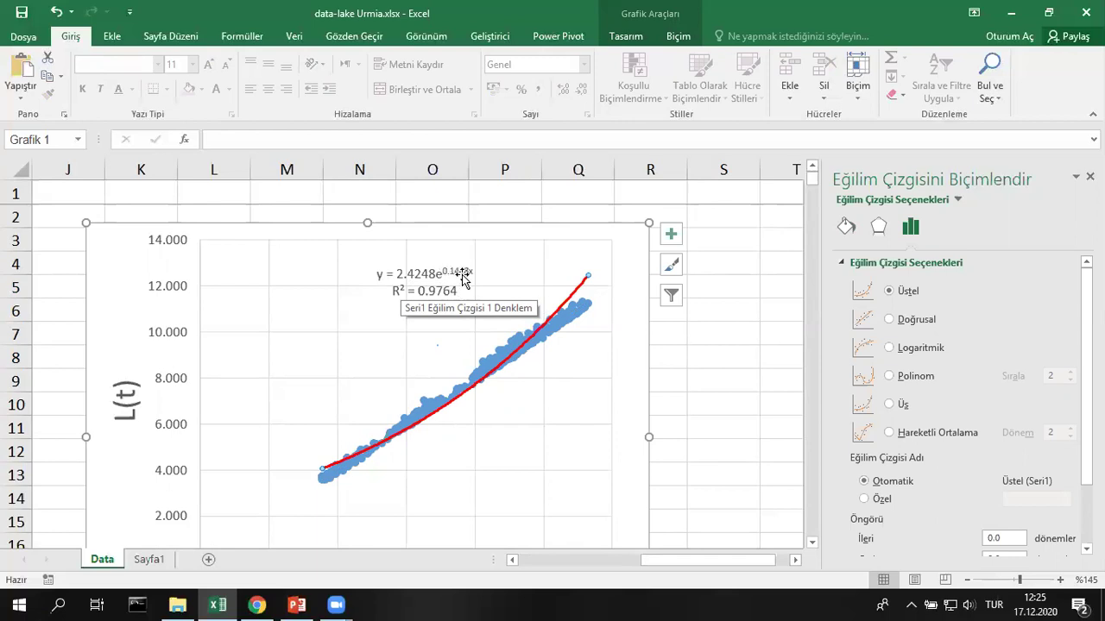
click(721, 304)
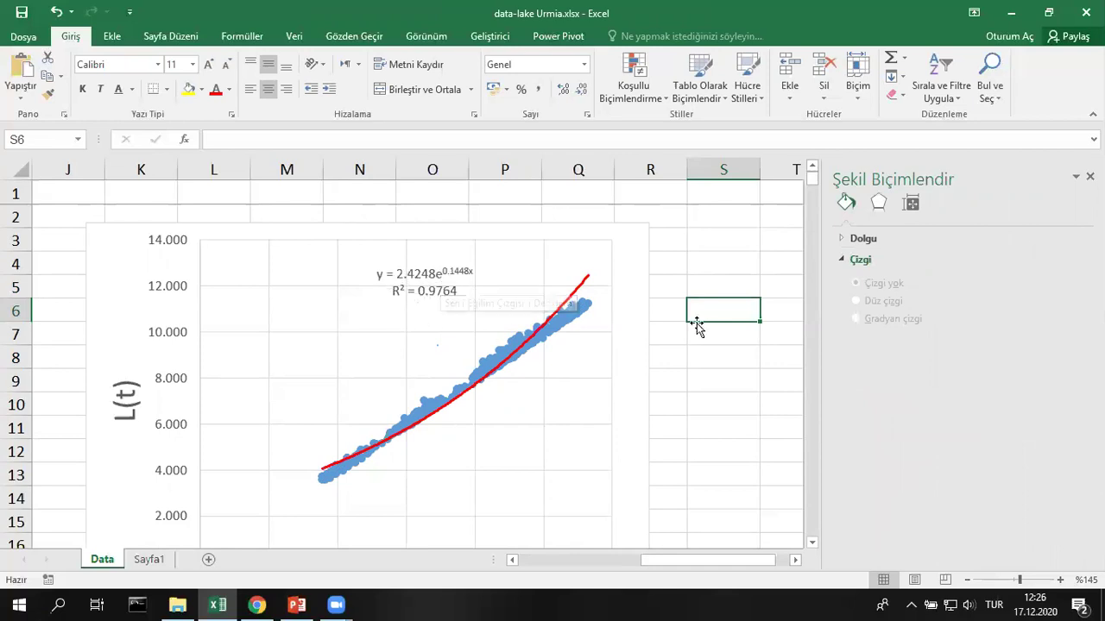
click(722, 264)
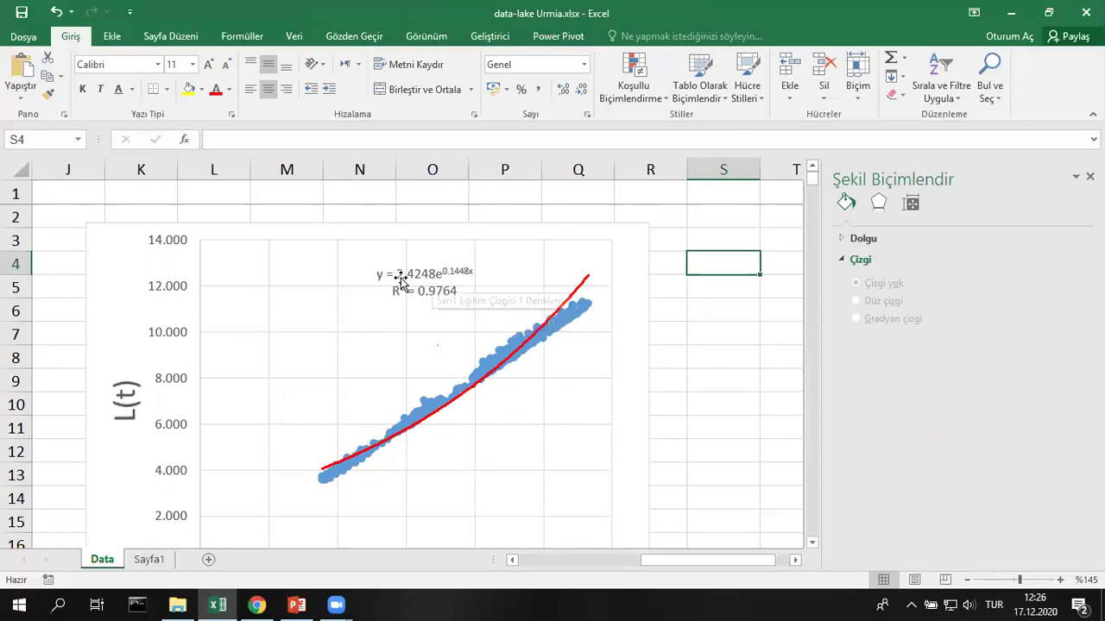
click(692, 307)
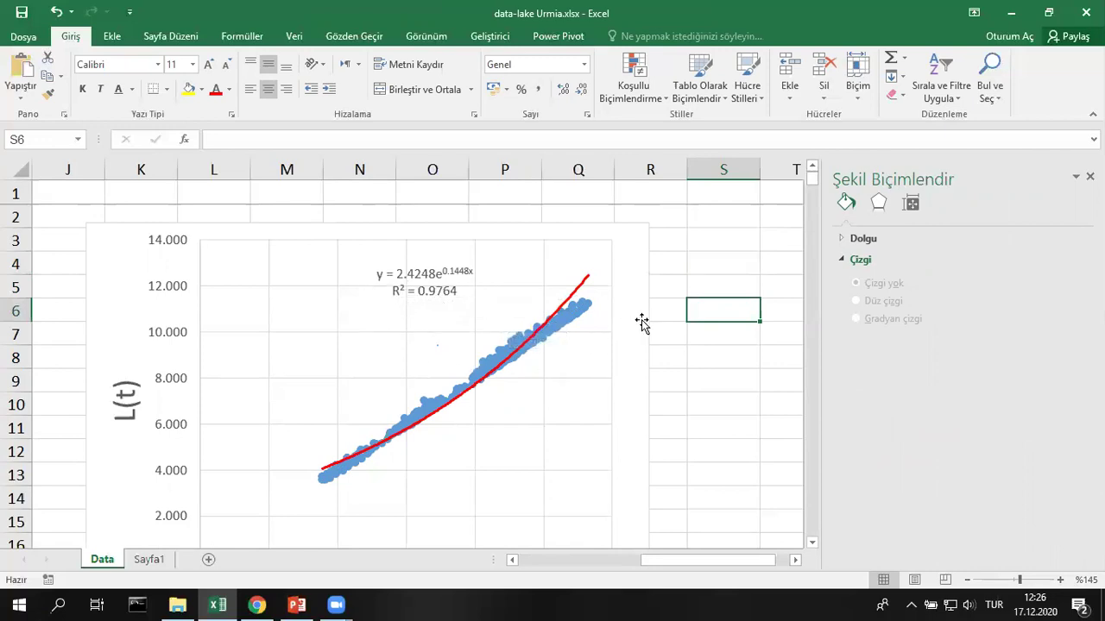
click(691, 285)
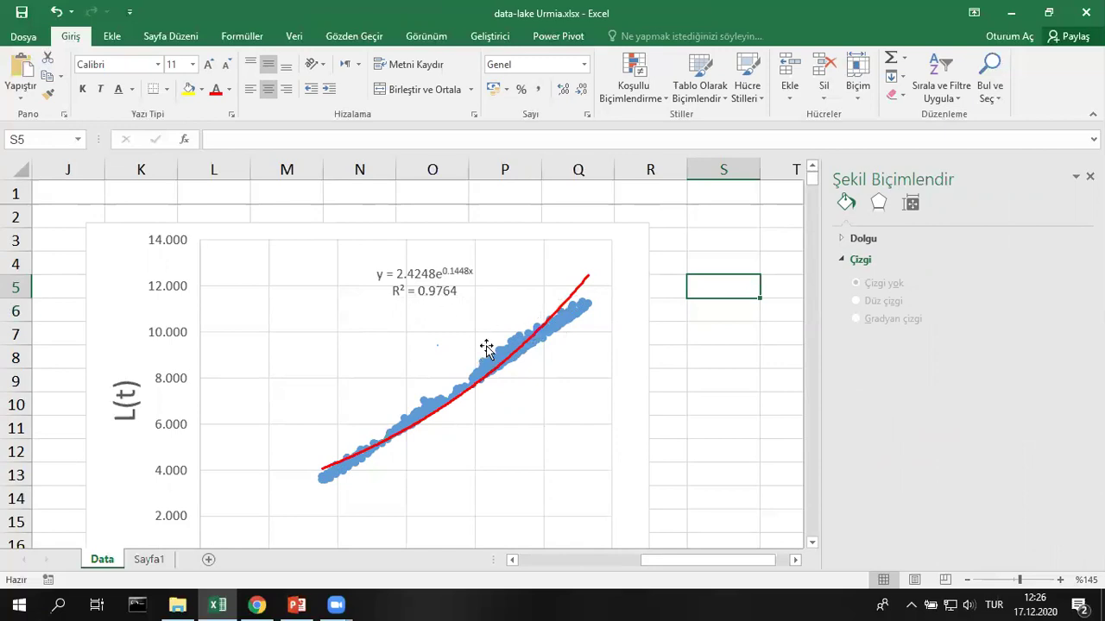
Step: Try a logarithmic trendline and an order 5 polynomial trendline on the scatter data
click(570, 300)
click(913, 351)
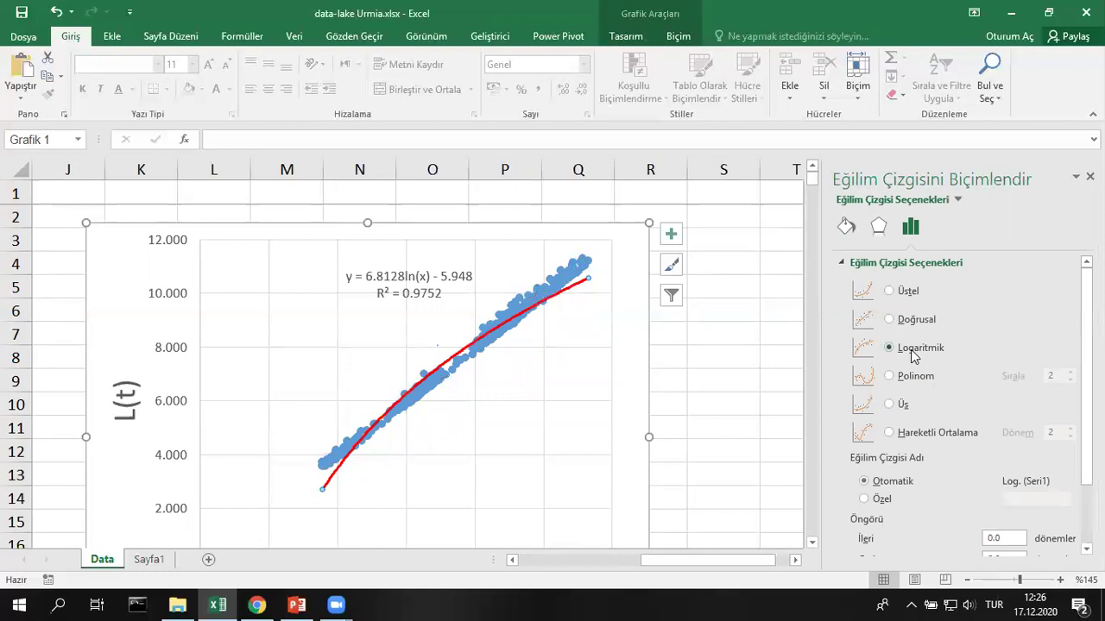
click(909, 380)
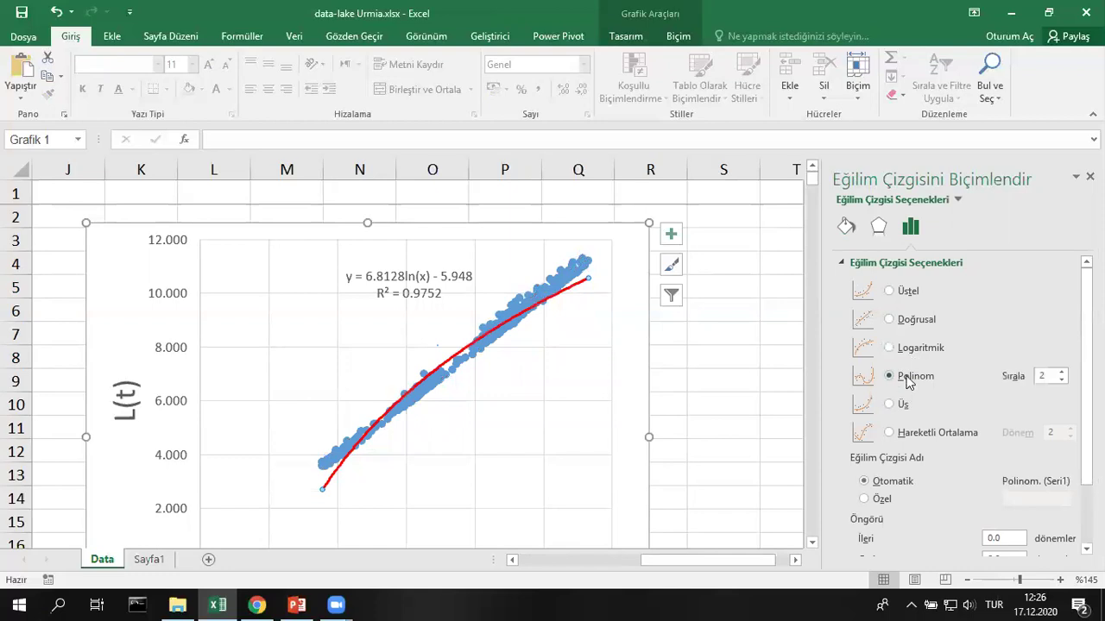
click(1063, 373)
click(1063, 372)
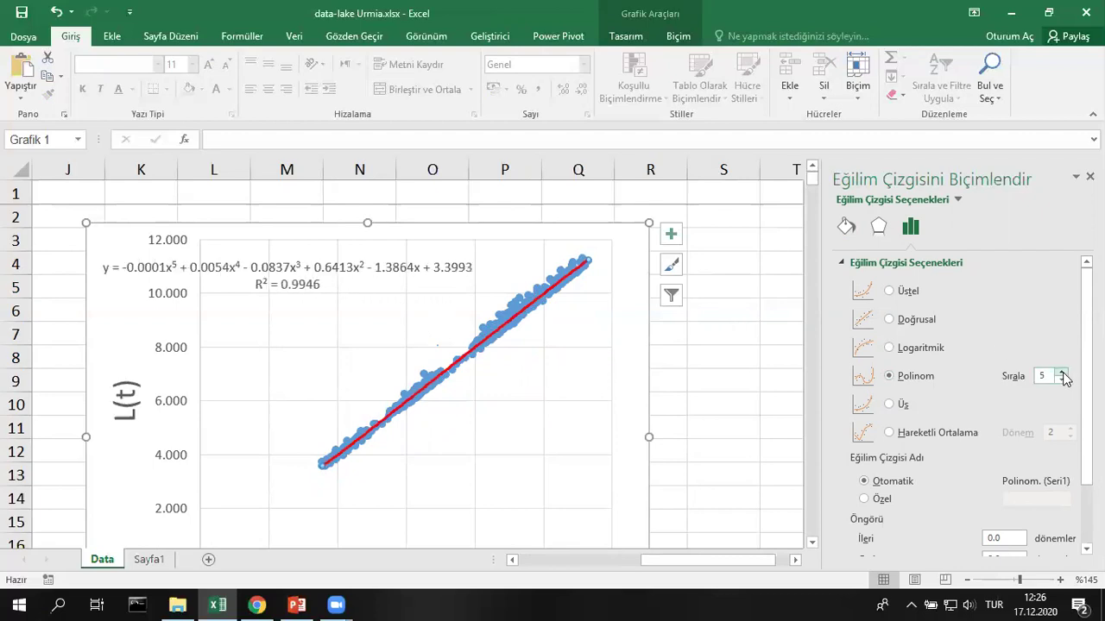
Step: Move the trendline equation label to the upper edge of the plot area, clear of the vertical axis numbers
click(403, 270)
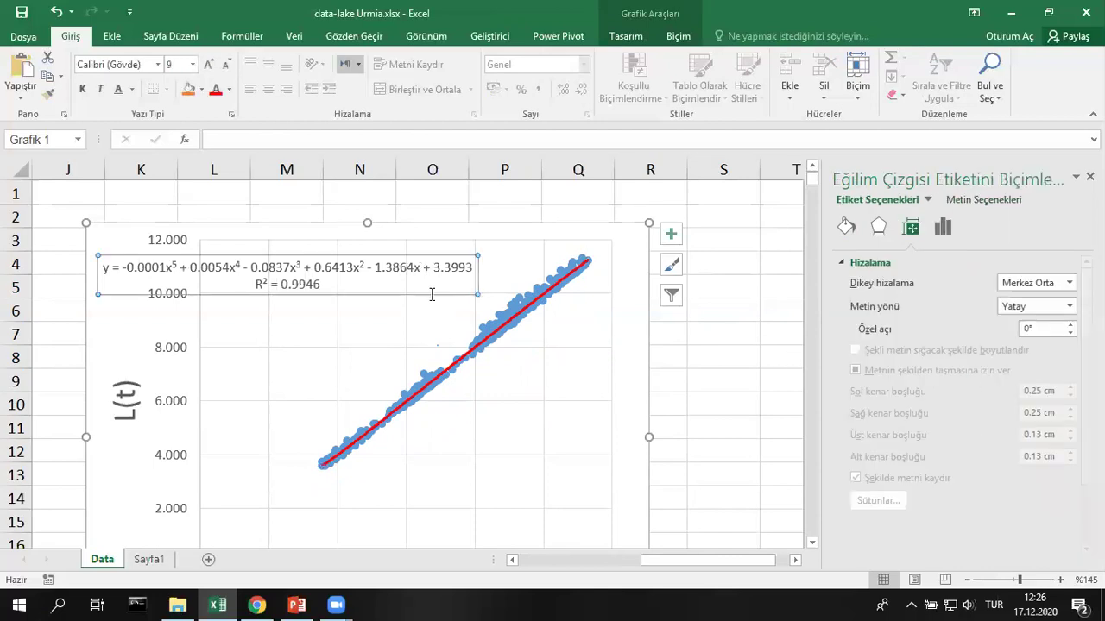
drag(430, 296, 513, 273)
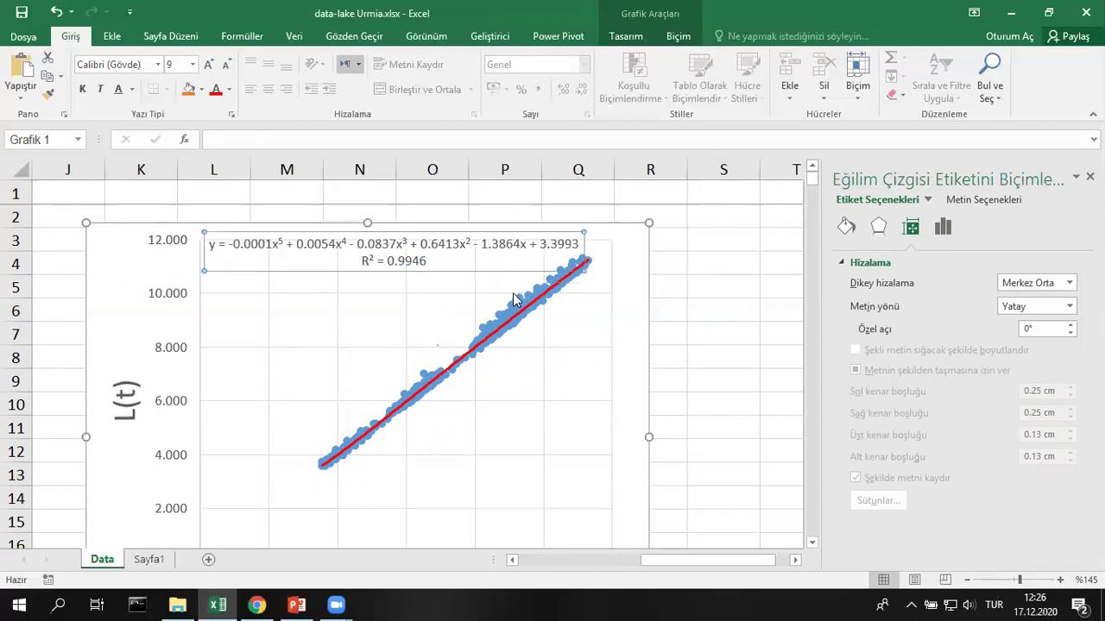
click(699, 329)
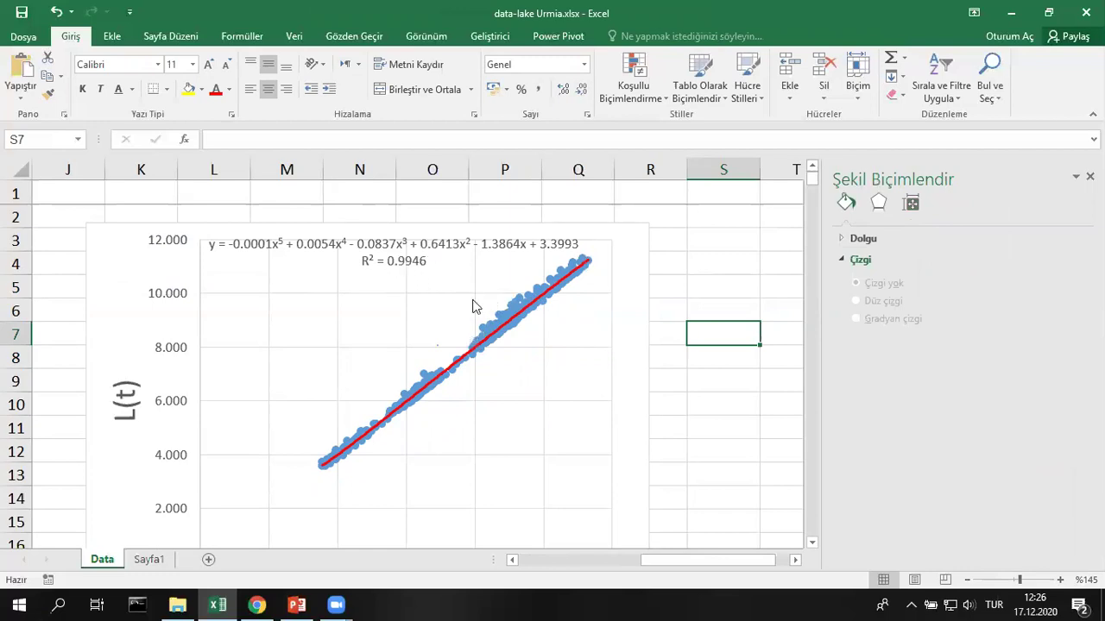
Step: Compare the linear trendline with the order 5 polynomial and leave the trendline type set to linear
click(494, 336)
click(915, 322)
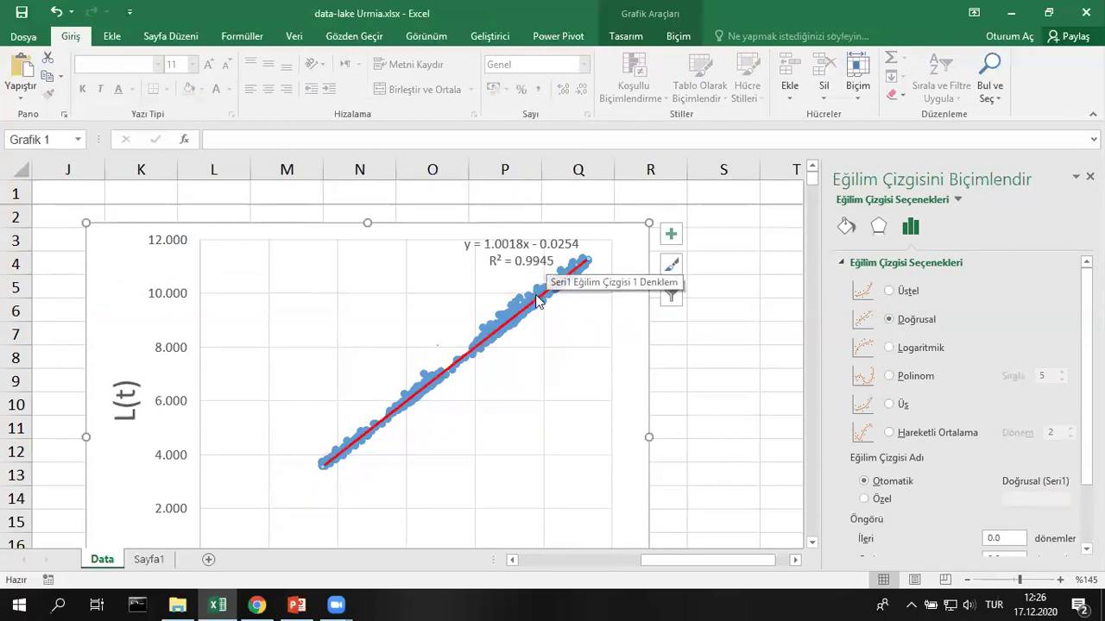
click(922, 377)
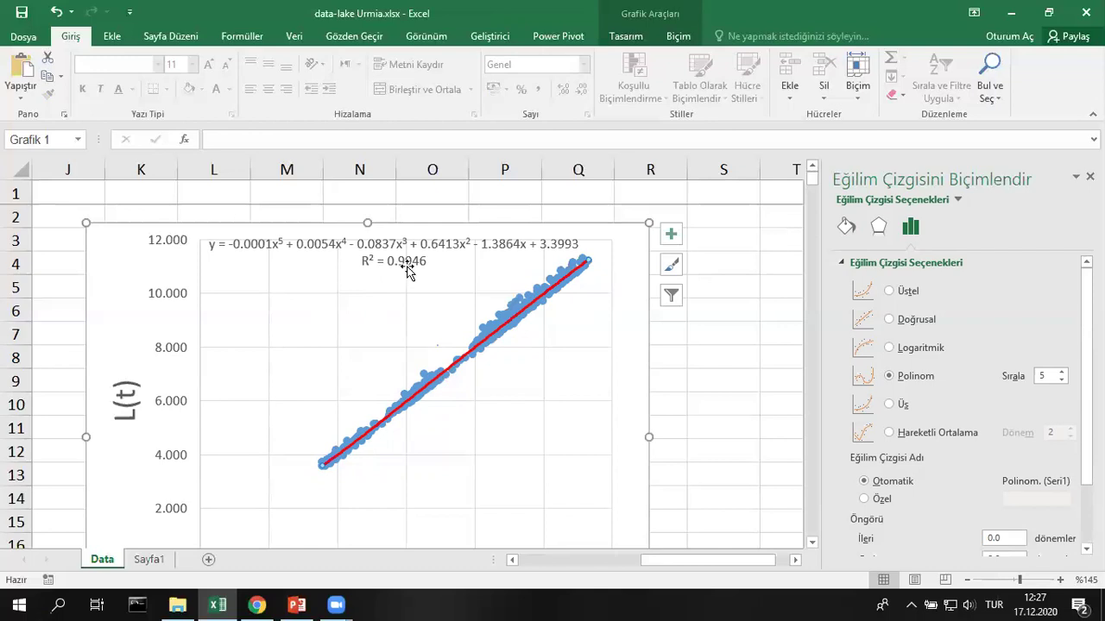
click(913, 321)
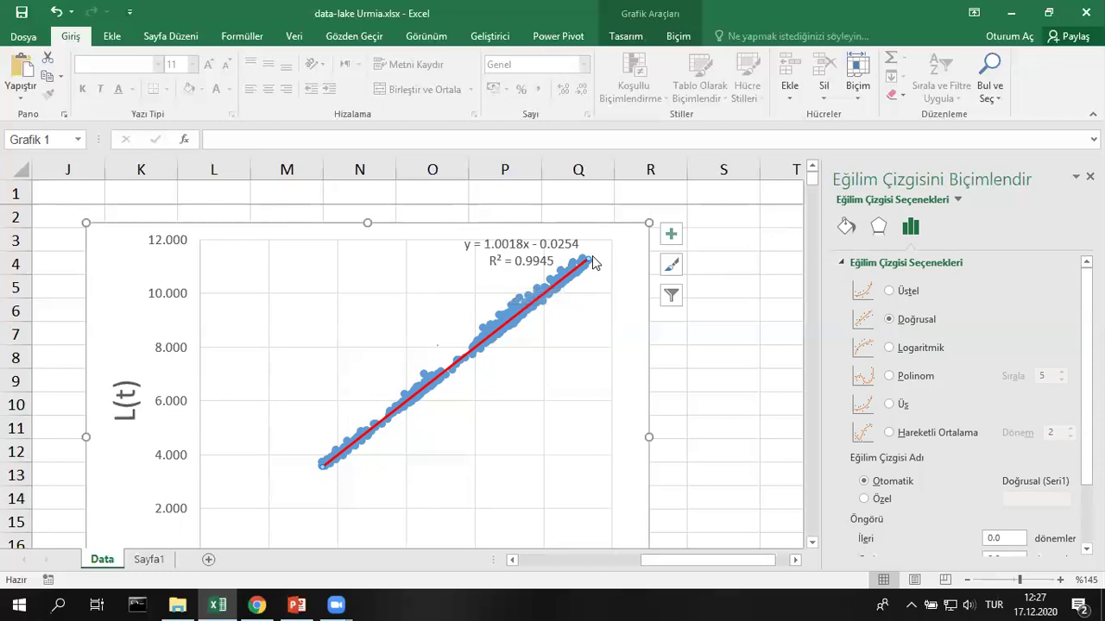
Step: Move the trendline equation label away from the data points towards the middle of the plot area's upper edge
click(463, 259)
drag(499, 285, 395, 284)
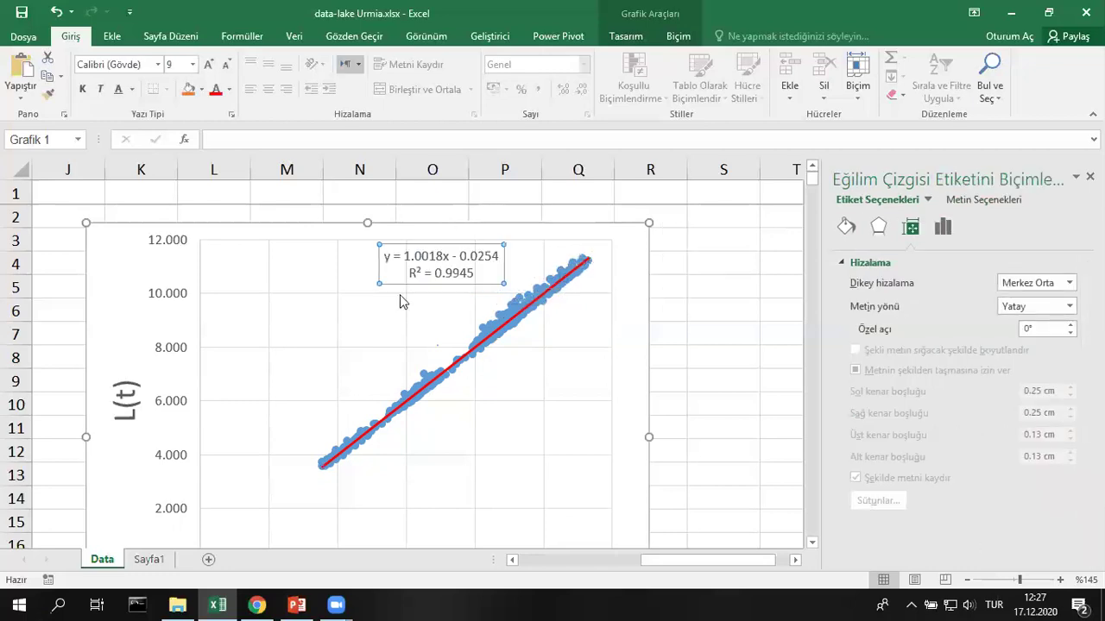
click(703, 258)
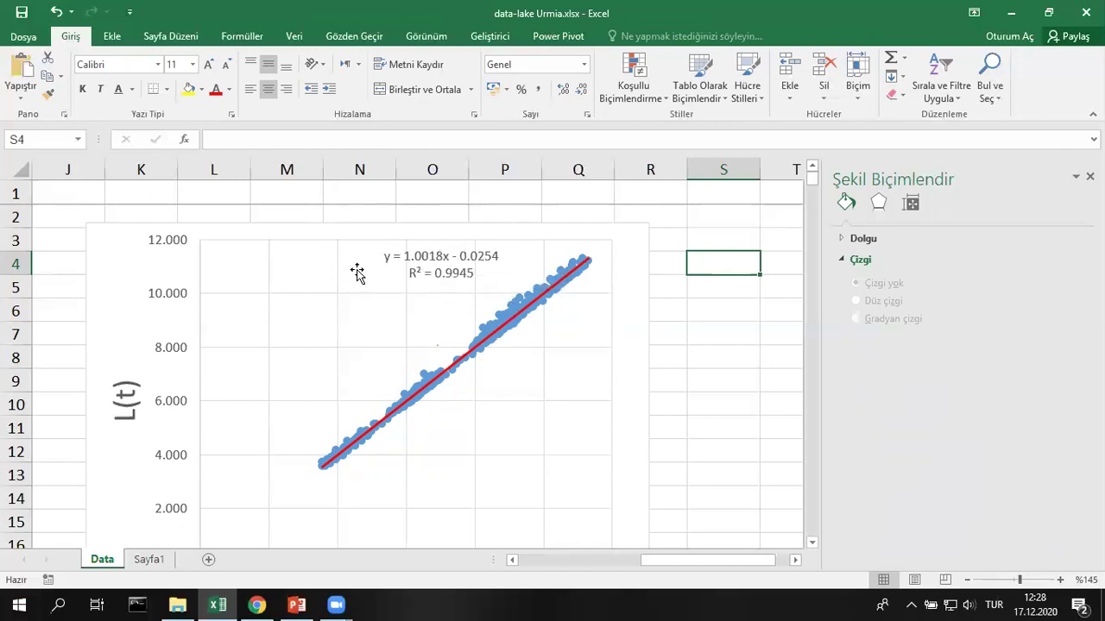
Step: Examine the linear trendline's equation and R-squared value against the fitted line, from its lower end to its upper end
click(744, 321)
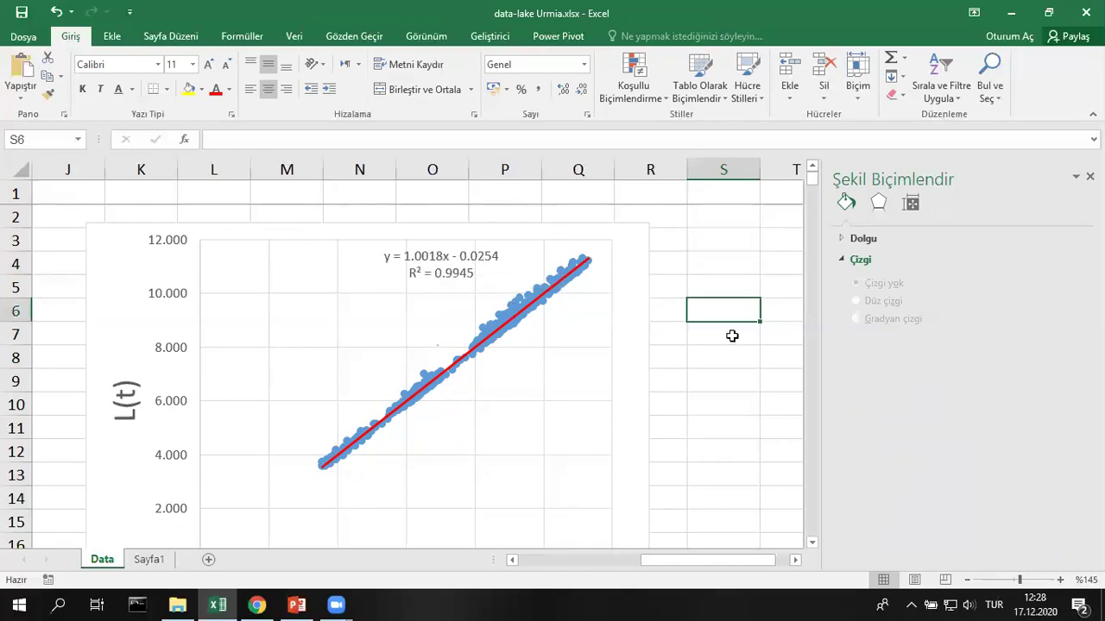
scroll(503, 360, down, 2)
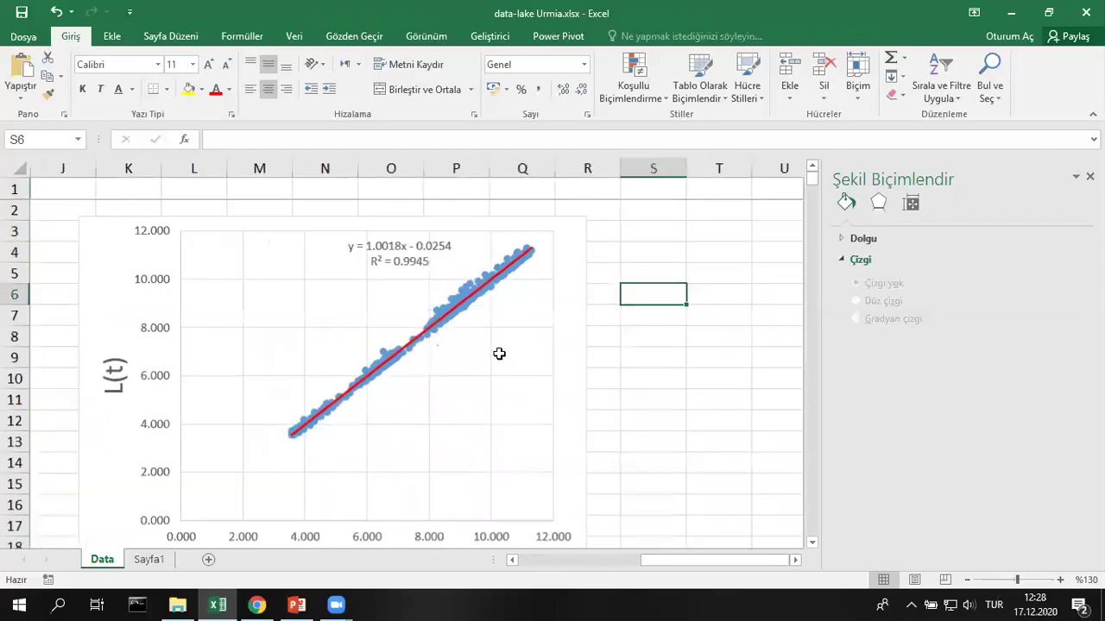
scroll(429, 273, up, 4)
click(669, 261)
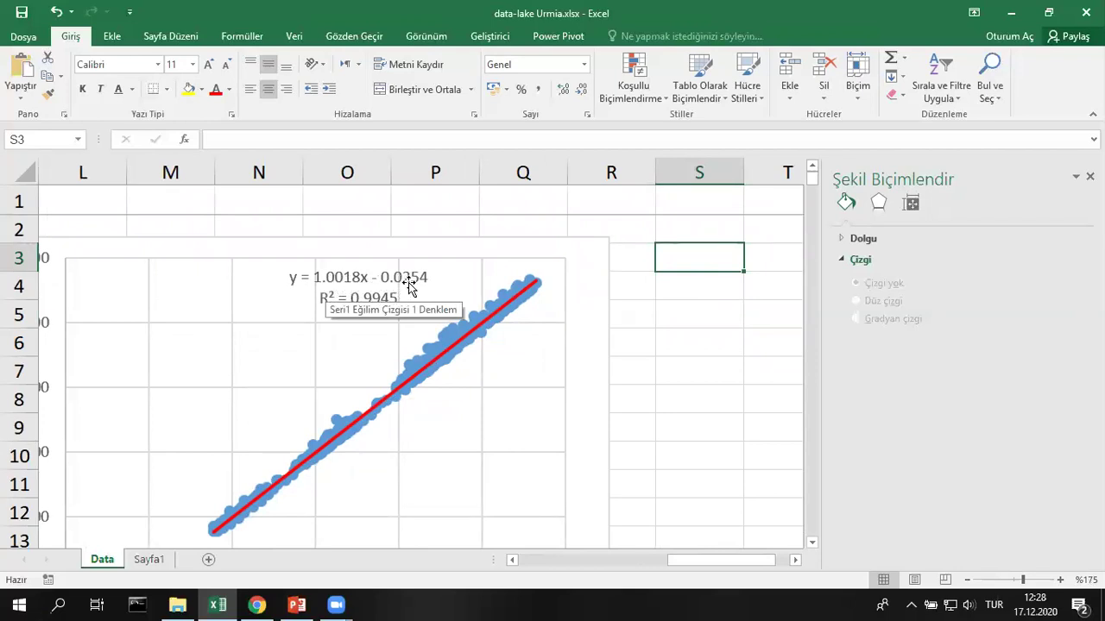
click(660, 346)
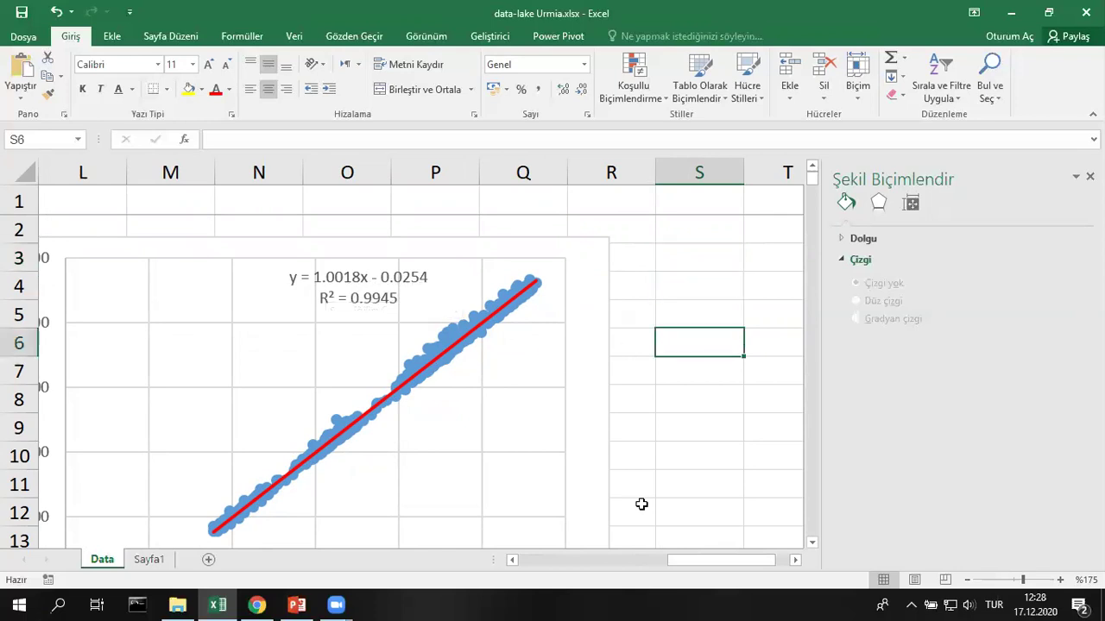
drag(712, 560, 699, 560)
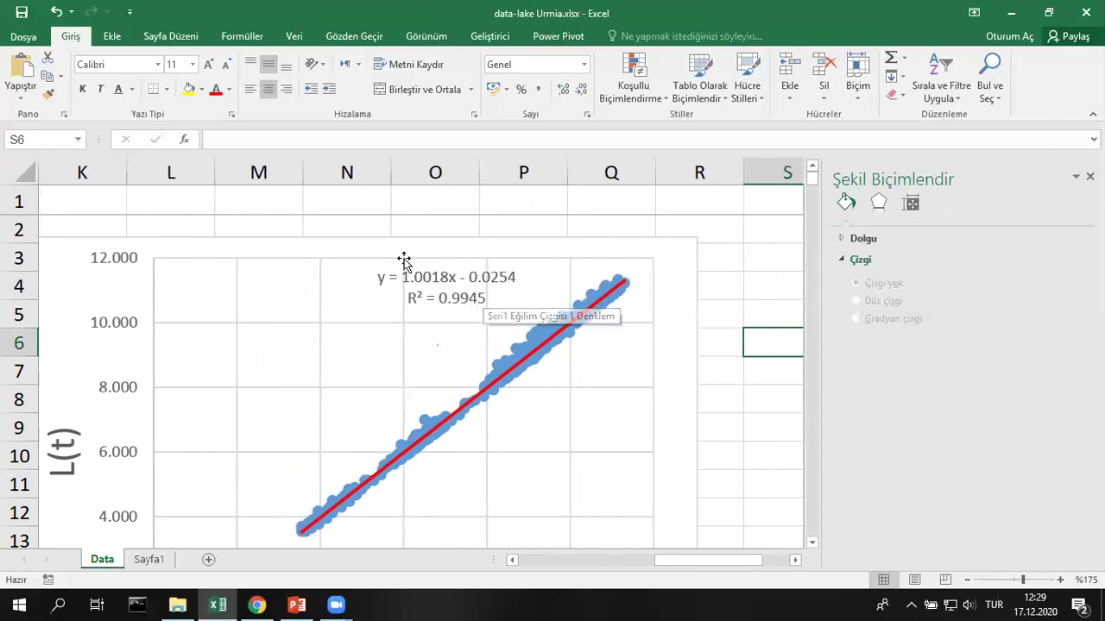
click(717, 287)
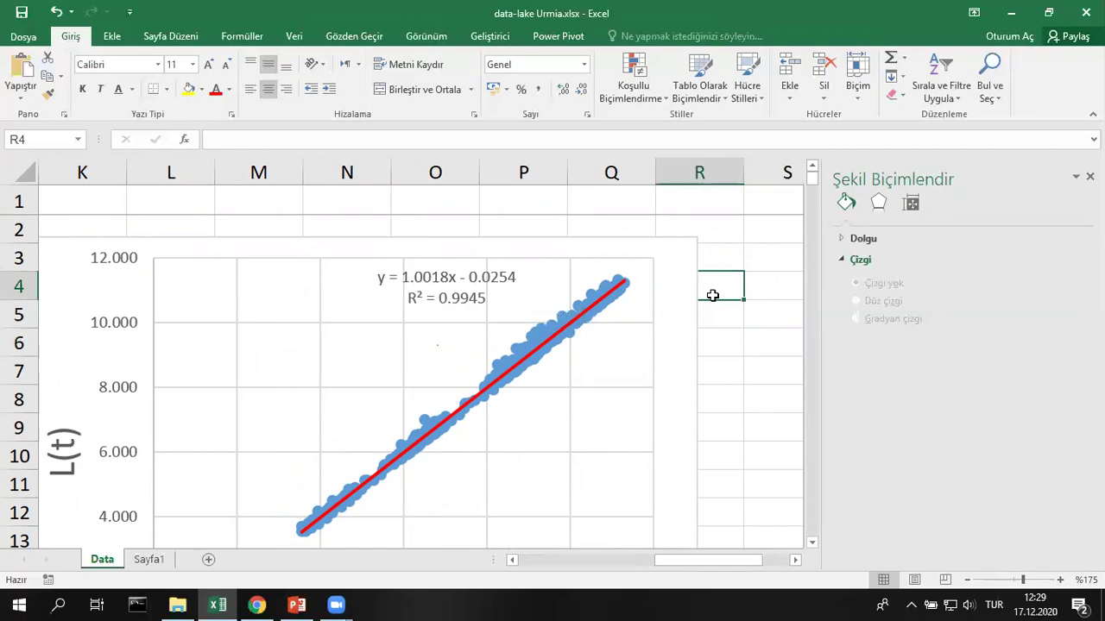
click(460, 427)
click(741, 299)
click(744, 333)
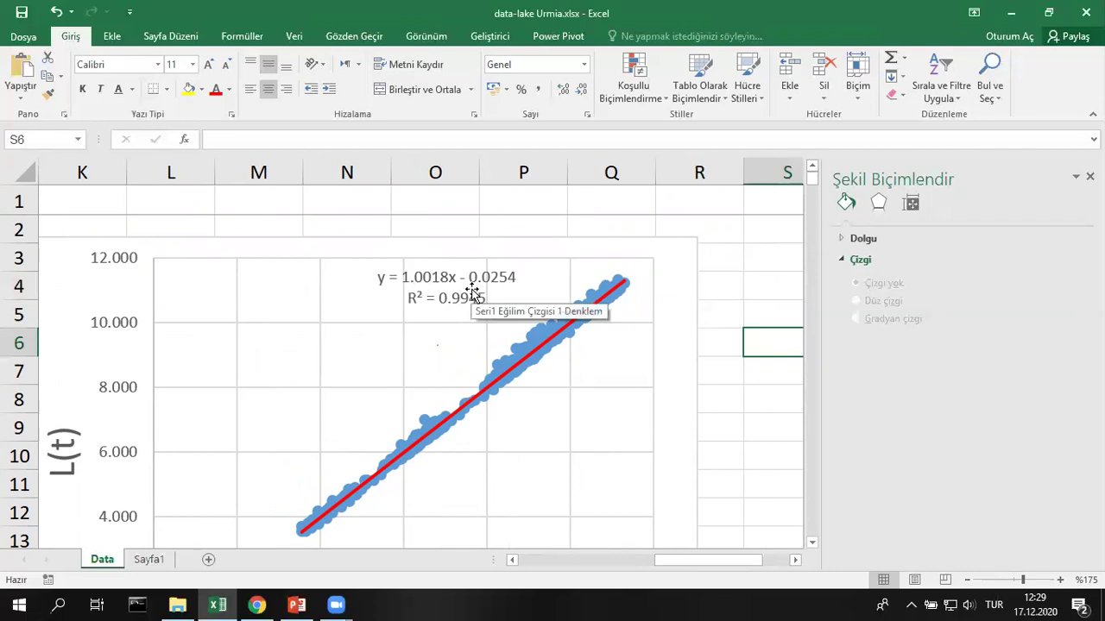
scroll(478, 271, down, 1)
scroll(479, 271, up, 1)
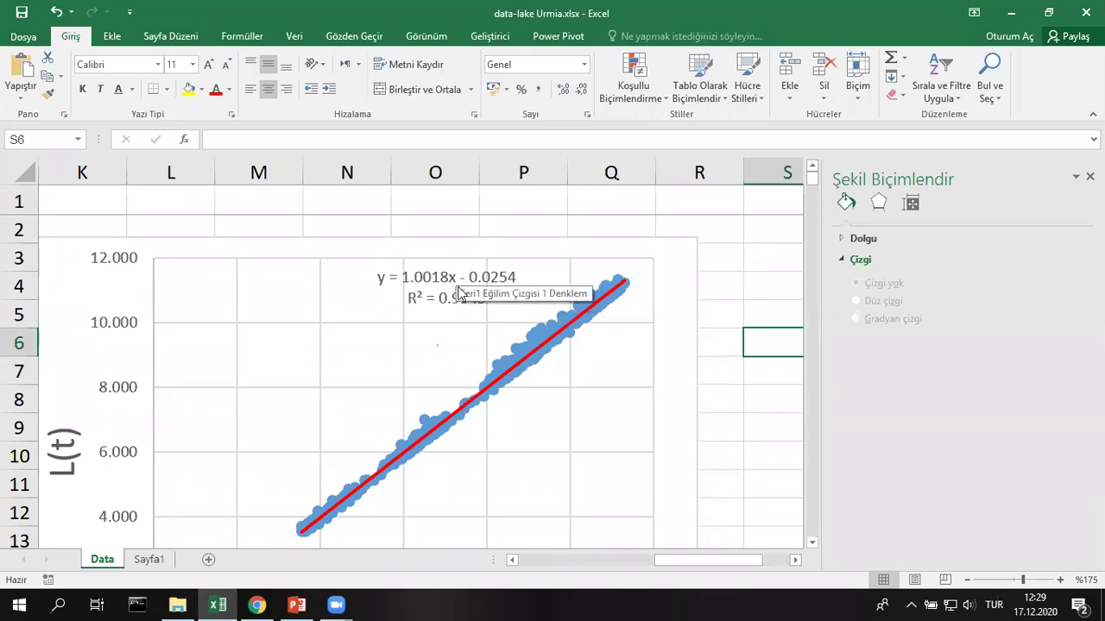
scroll(384, 298, down, 2)
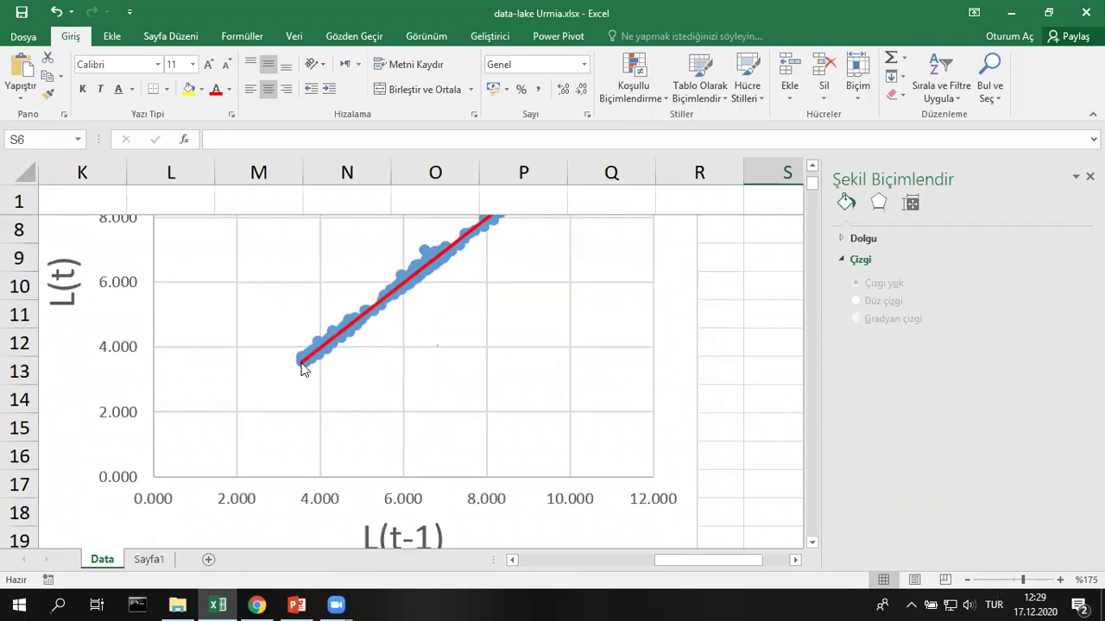
scroll(306, 366, up, 2)
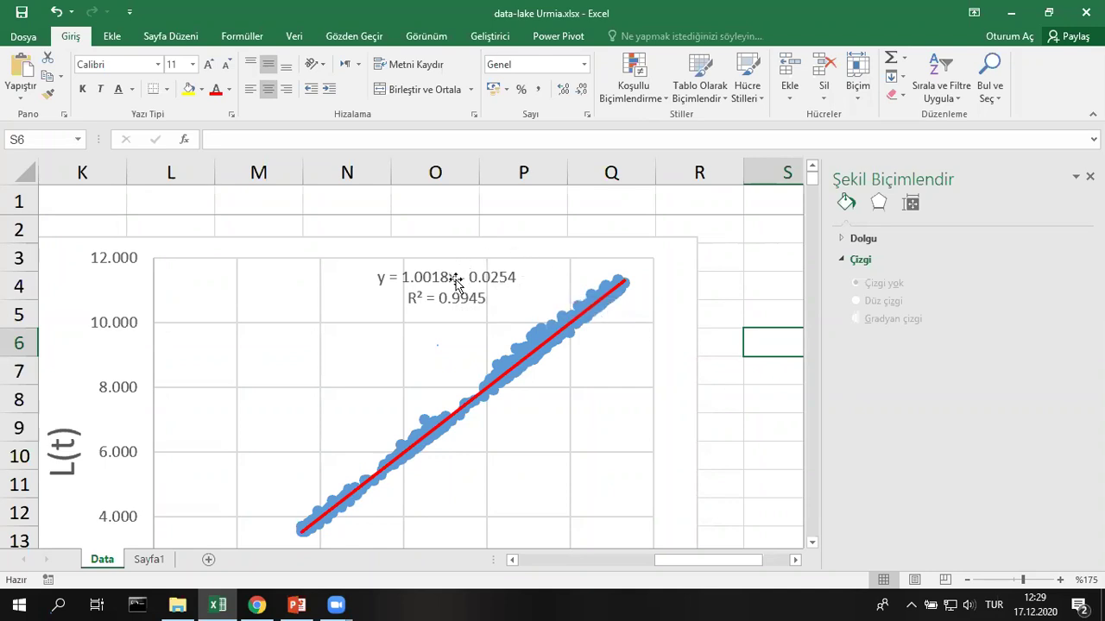
scroll(486, 329, down, 2)
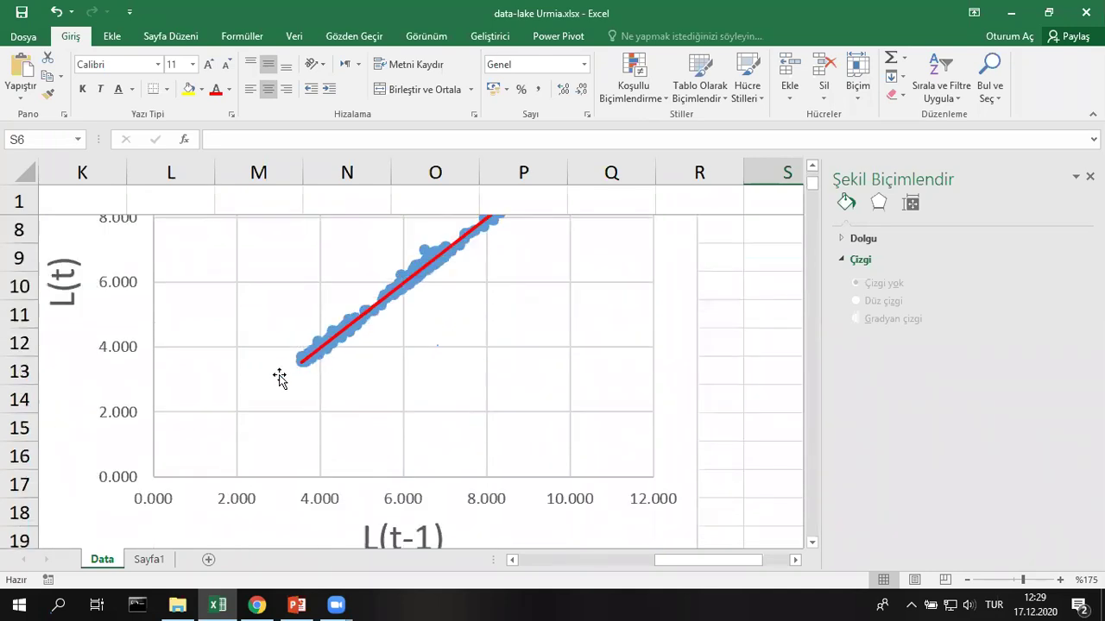
scroll(349, 384, up, 2)
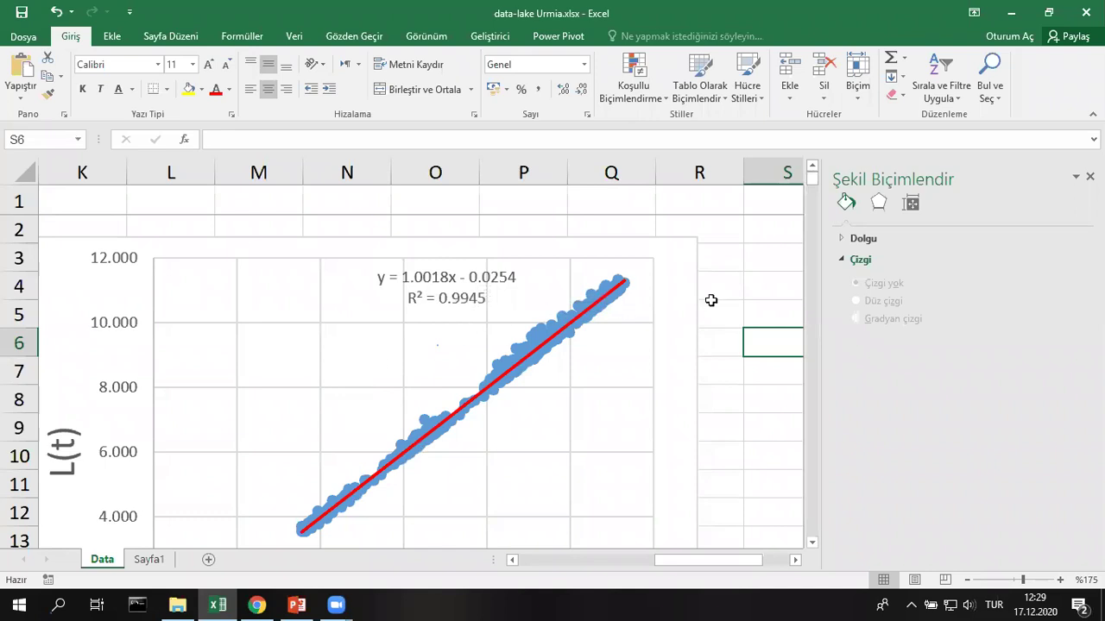
click(734, 281)
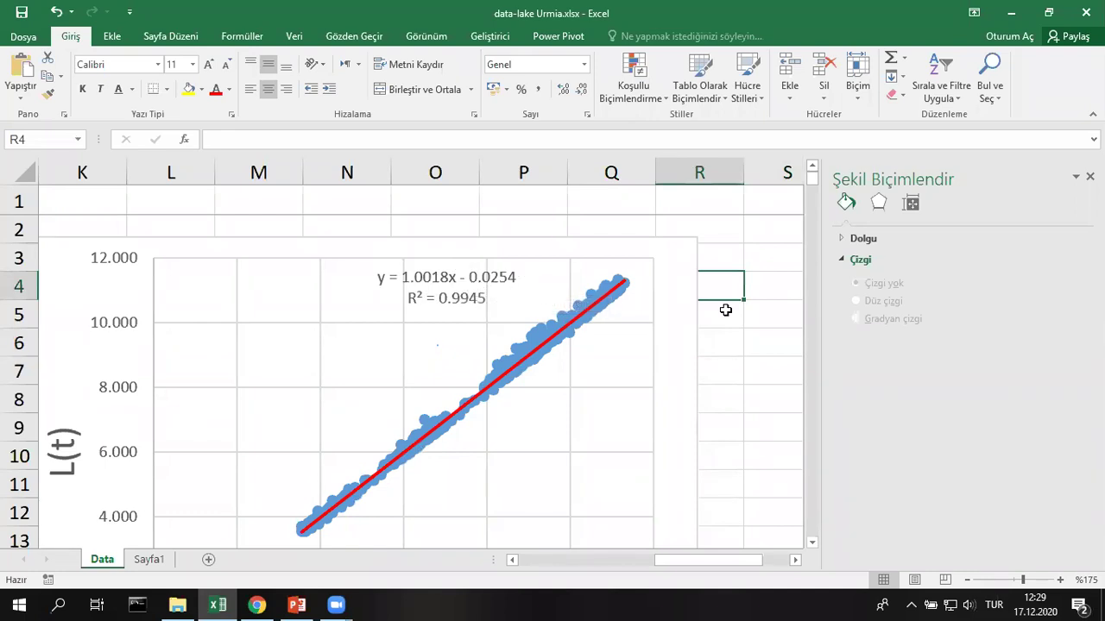
click(762, 258)
click(734, 286)
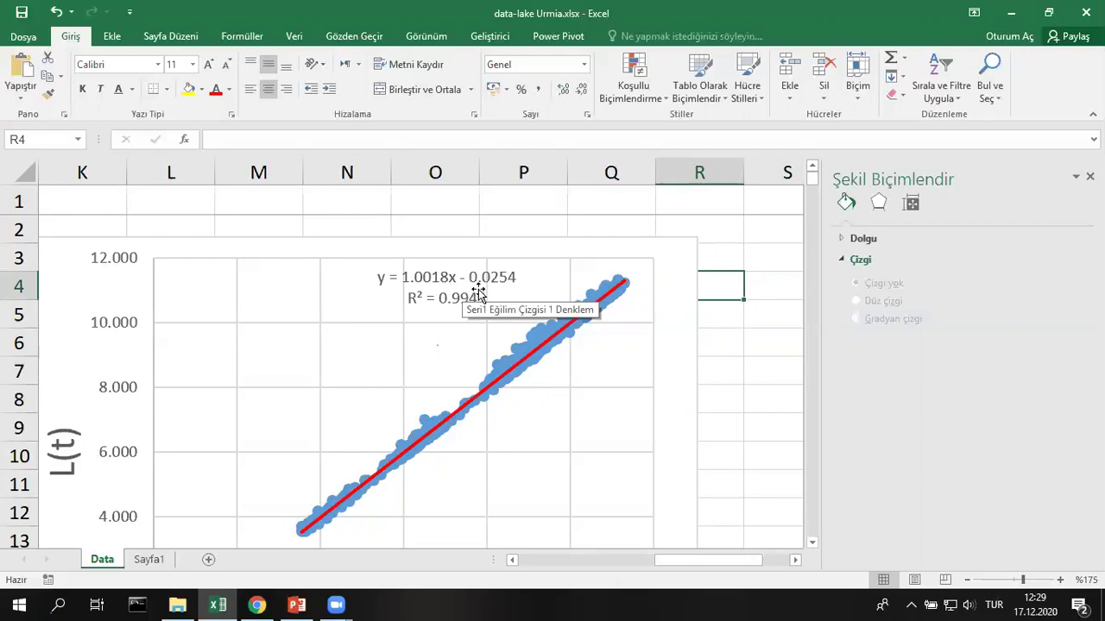
click(764, 285)
click(738, 295)
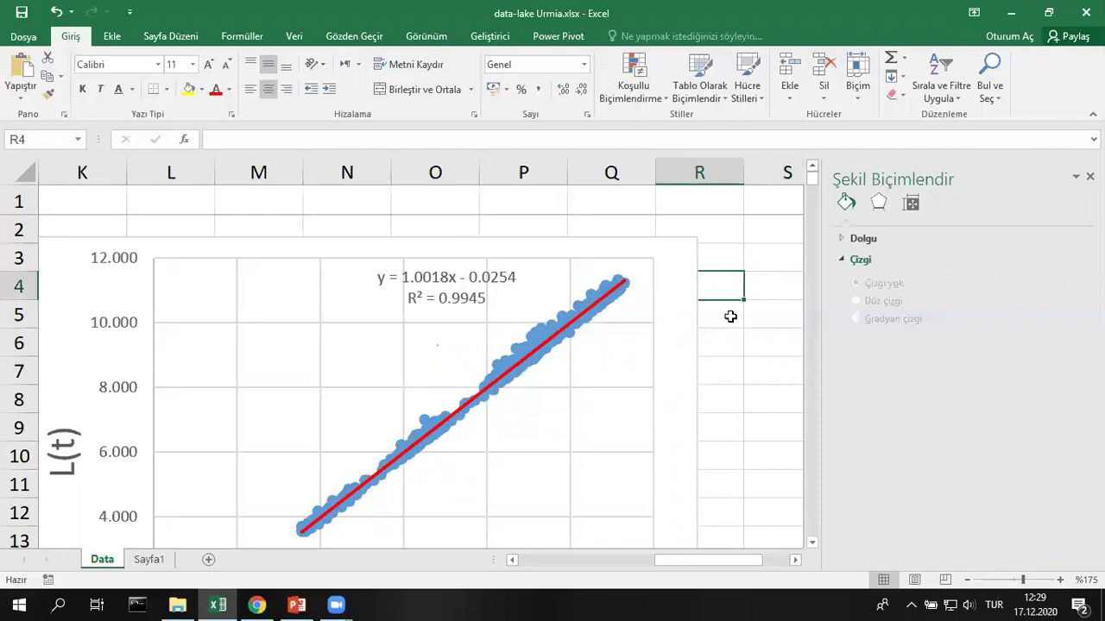
click(730, 316)
click(757, 313)
drag(713, 315, 763, 310)
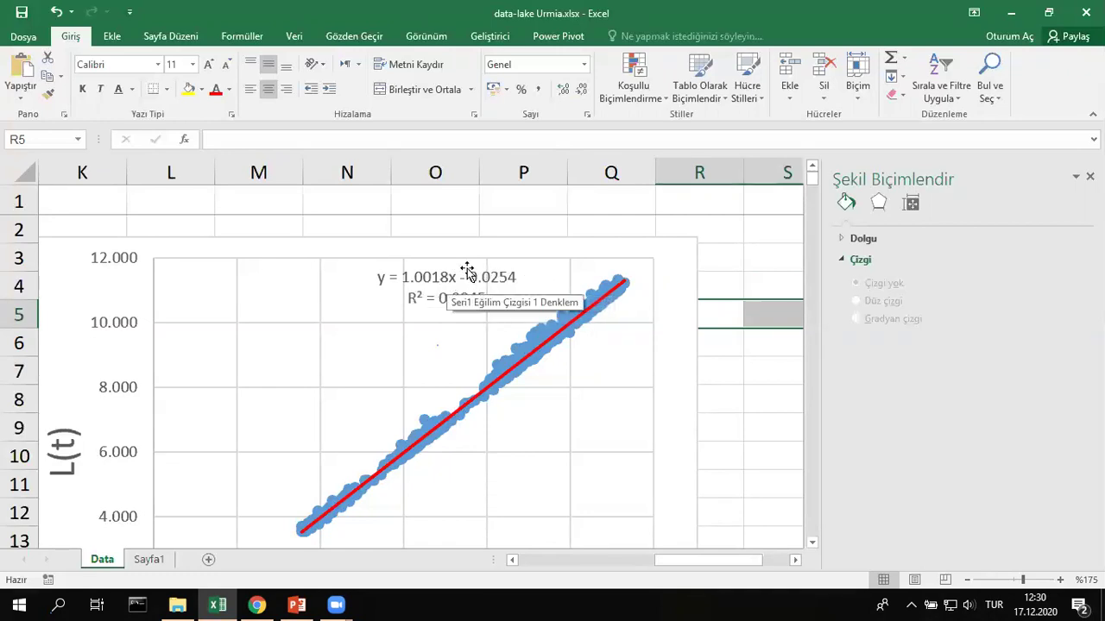
click(720, 260)
click(713, 304)
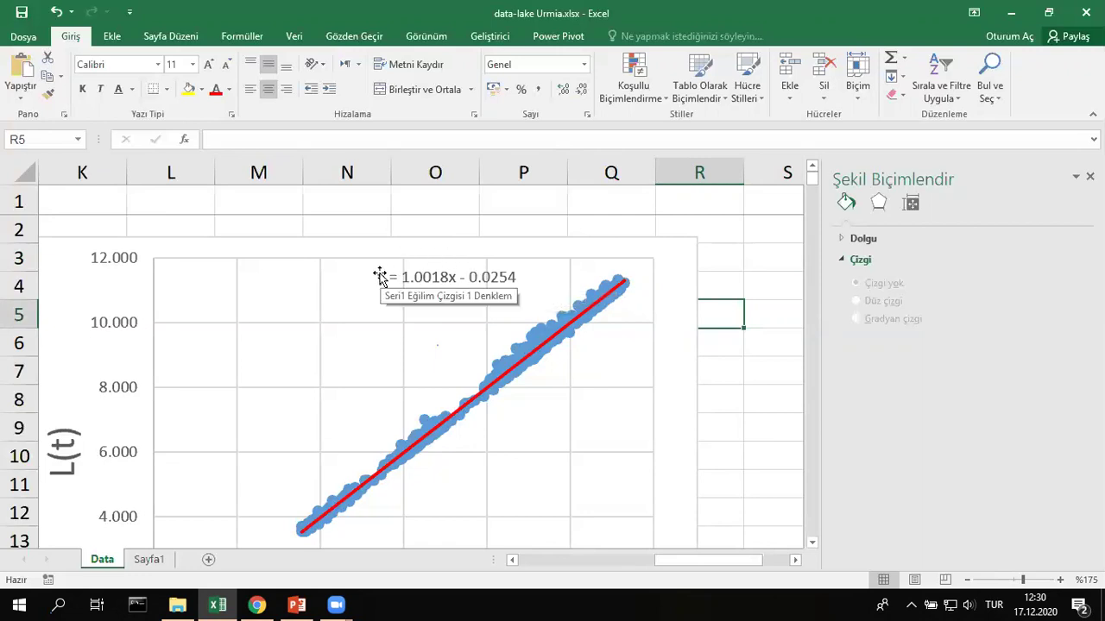
click(730, 250)
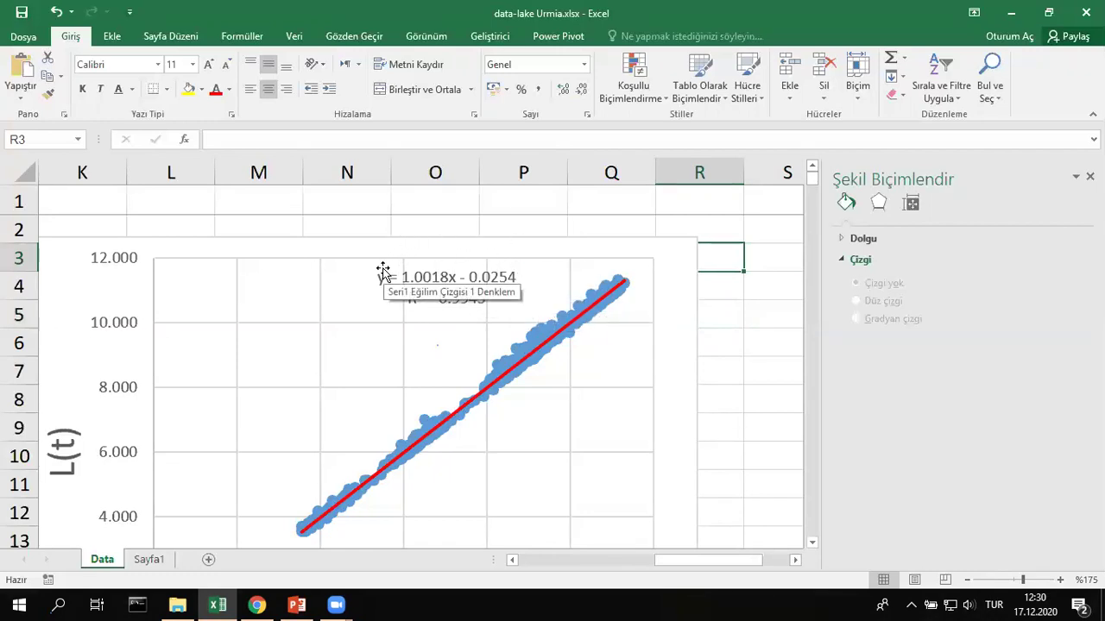
click(738, 296)
click(715, 257)
click(719, 291)
click(757, 288)
click(708, 286)
click(713, 259)
click(769, 263)
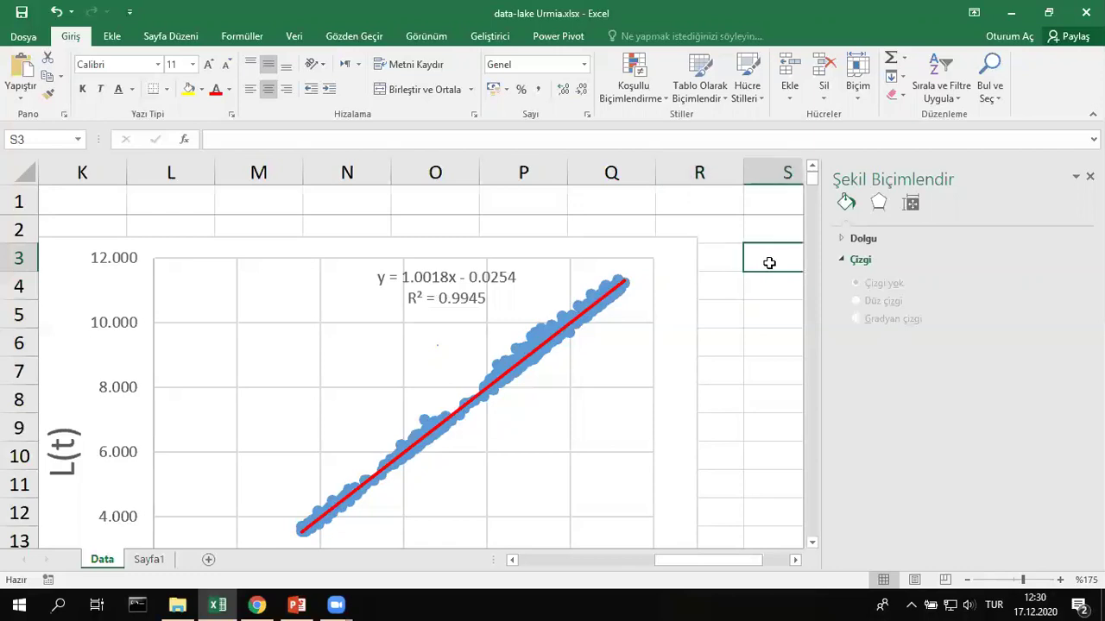
click(738, 304)
Step: Delete the scatter chart from the Data sheet, return to the data columns and close the shape formatting pane
ctrl+scroll(596, 315, down, 3)
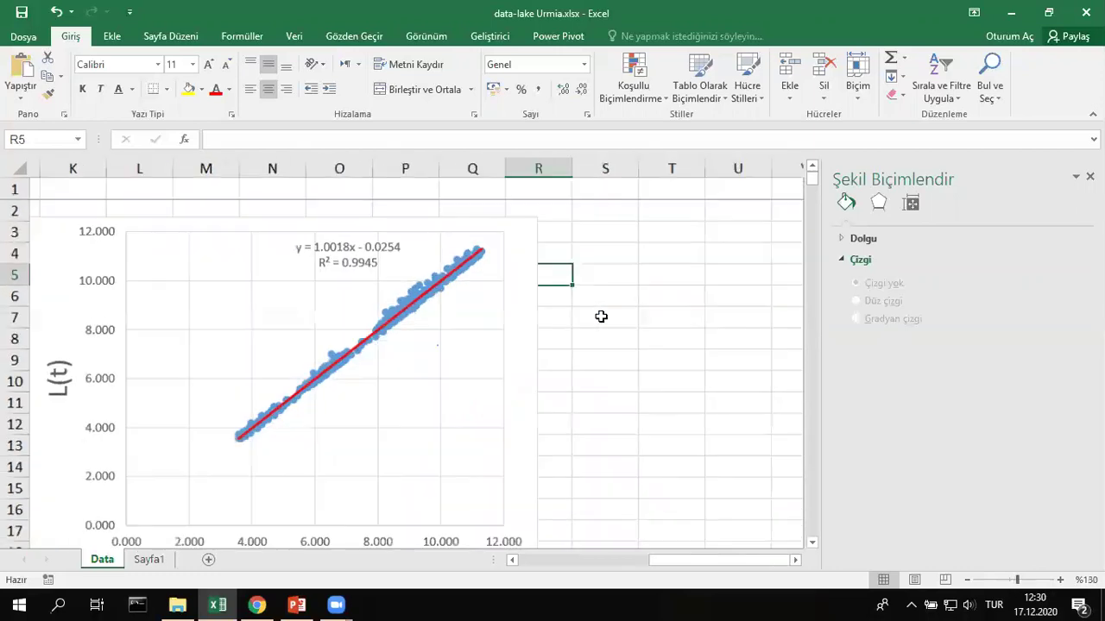
click(511, 335)
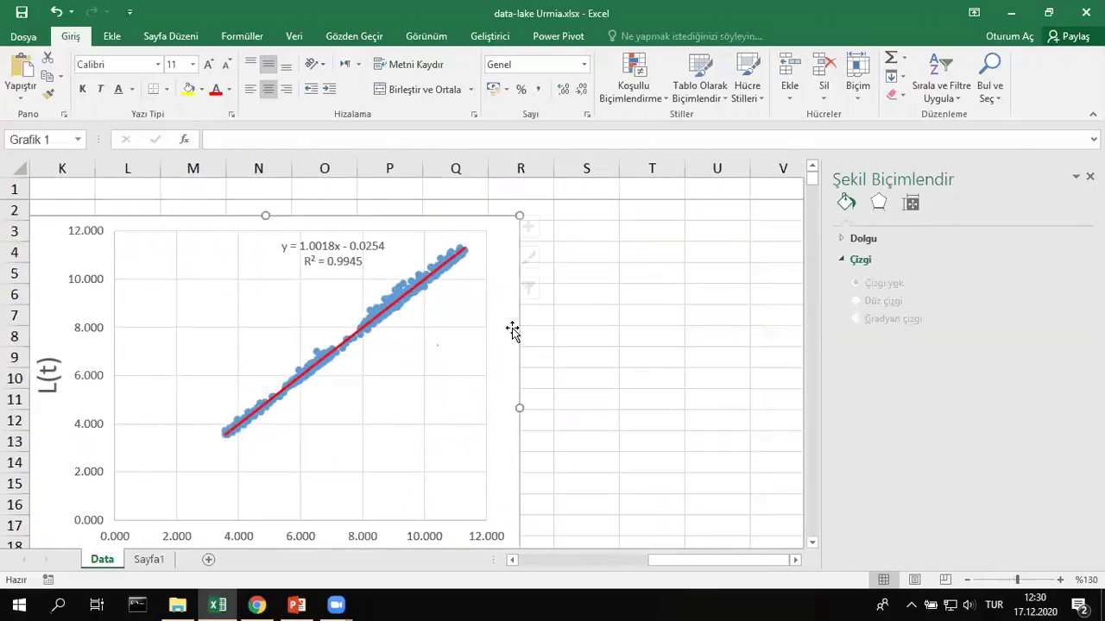
key(Delete)
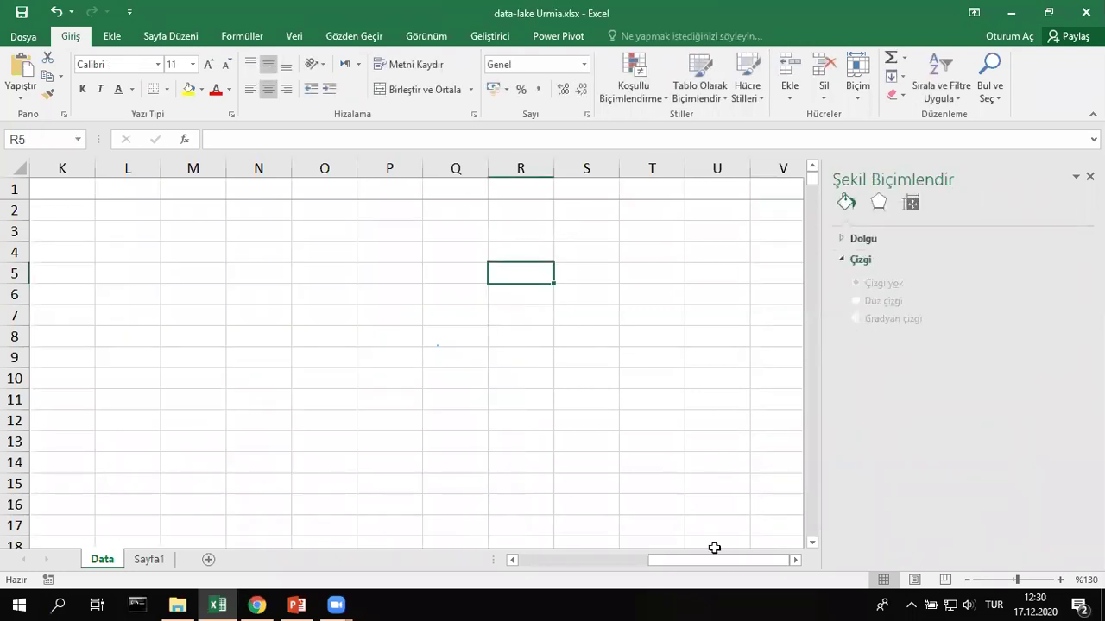
drag(721, 560, 623, 560)
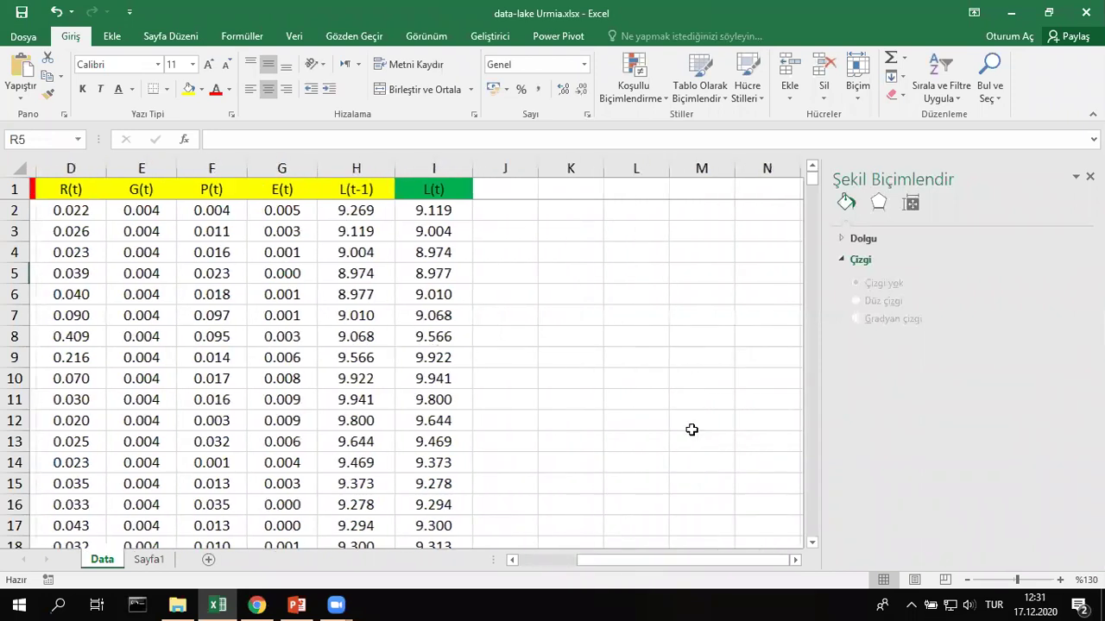
click(691, 378)
click(1090, 176)
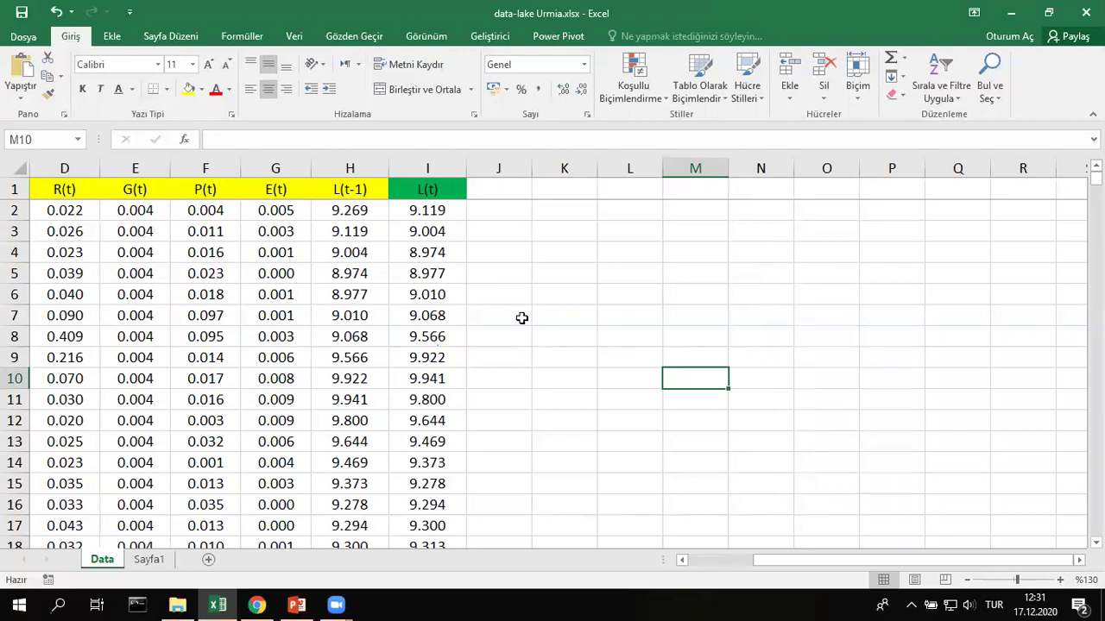
Step: Insert a text box over about K2:Q11 beside the data and enter four list lines numbered "1-" to "4-"
click(112, 37)
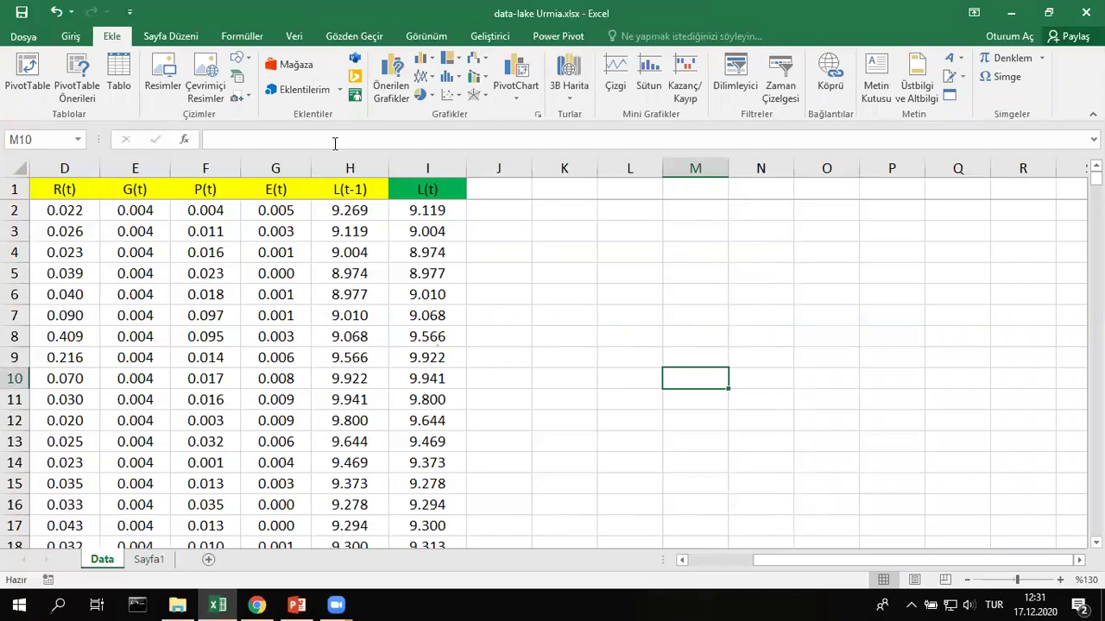
click(876, 86)
mouse_move(542, 210)
mouse_down()
mouse_move(693, 277)
mouse_move(945, 417)
mouse_up()
text(1-)
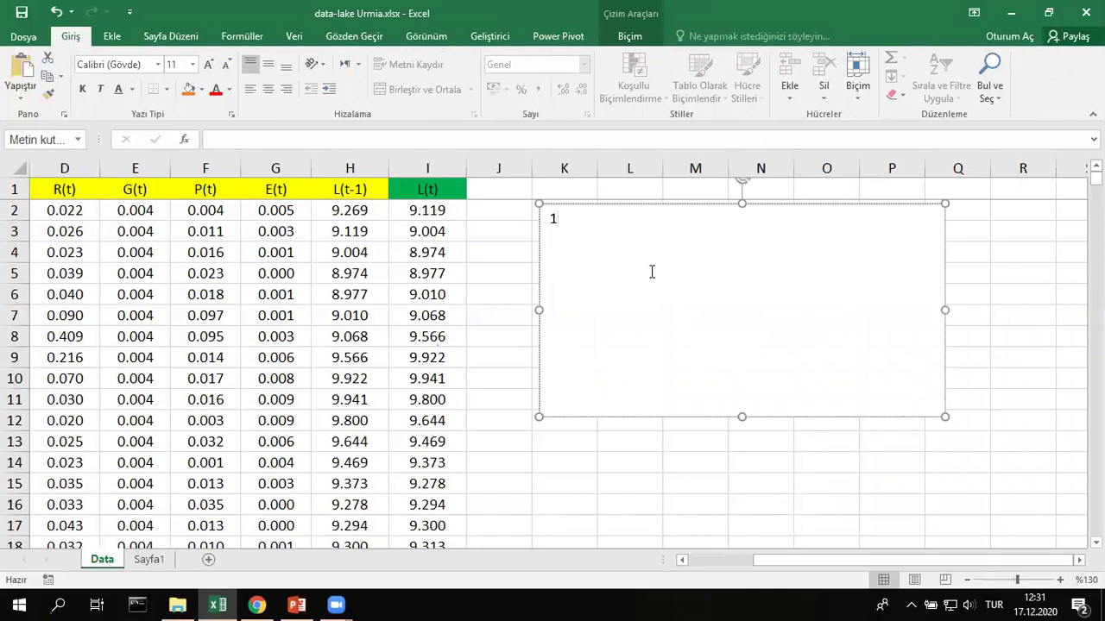
key(Return)
text(2-)
key(Return)
text(3-)
key(Return)
text(4-)
Step: Write "Doğrusal bir ilişkinin var olması" as the first item of the text box list
key(Up)
key(Up)
key(Up)
text(Doğrusal bit)
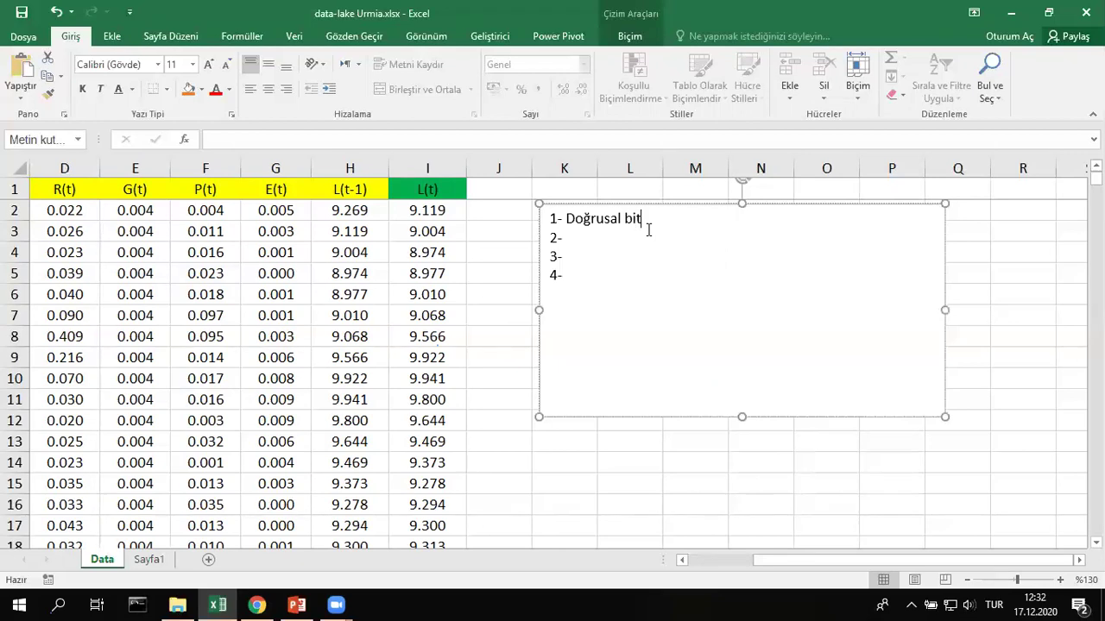
key(BackSpace)
text(r ilişkinin var olması)
click(622, 241)
drag(567, 219, 757, 220)
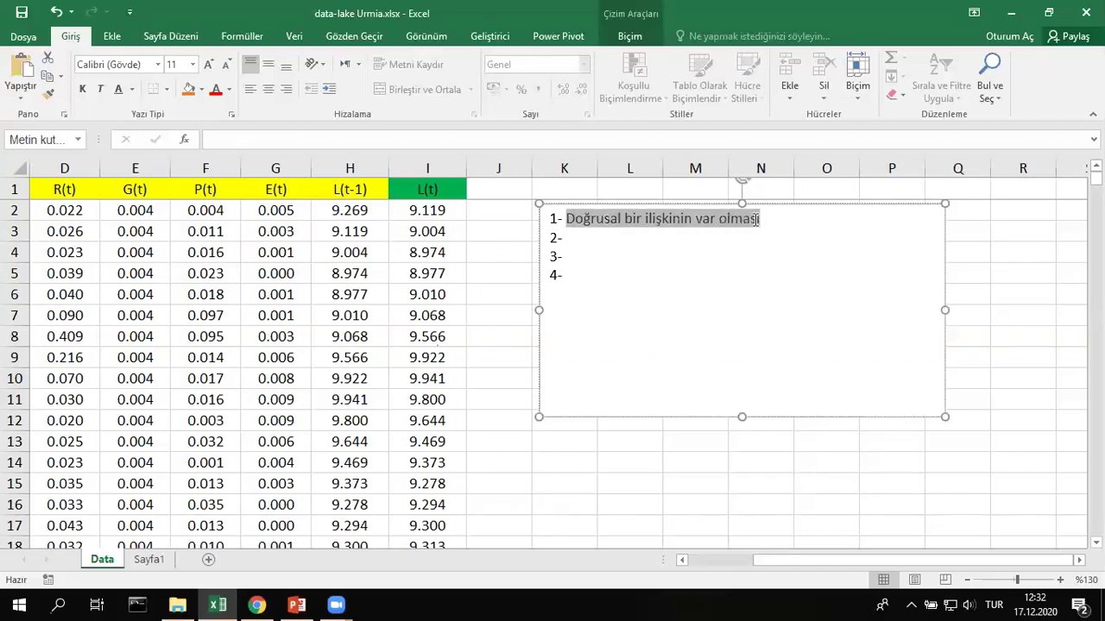
click(978, 254)
click(1010, 249)
drag(1009, 248, 961, 259)
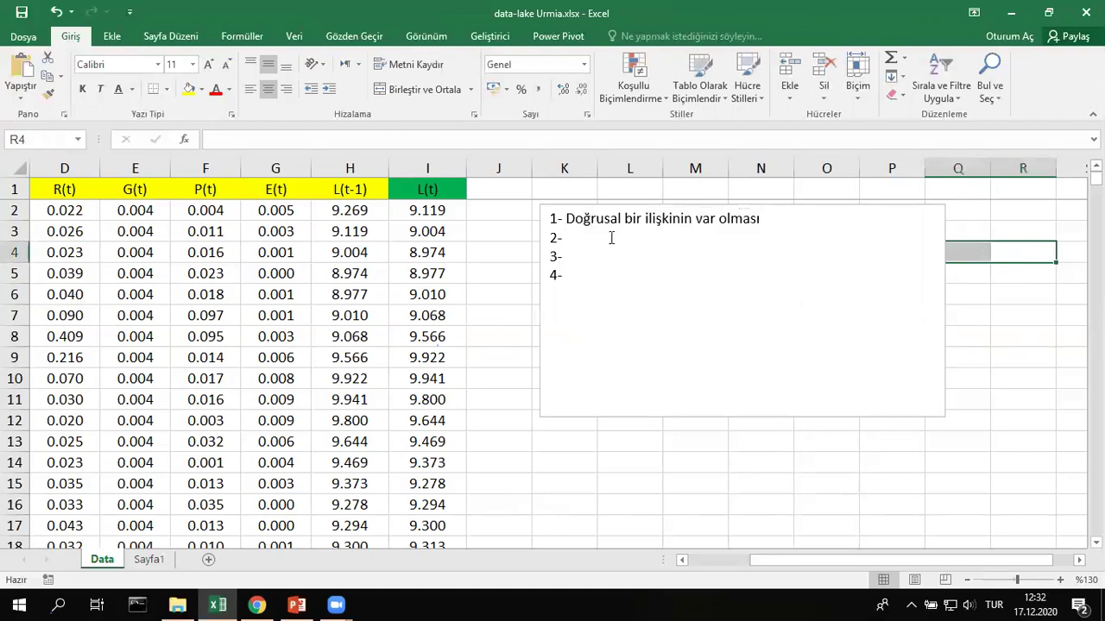
drag(583, 219, 759, 221)
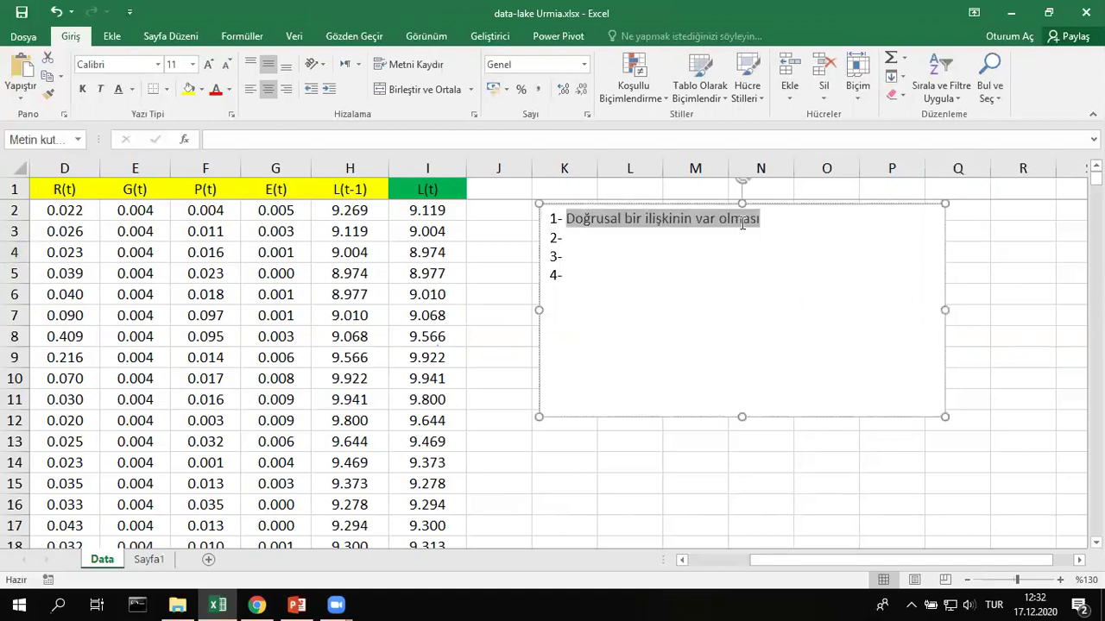
Step: Write "Girdiler veya Bağımsız değişkenlerin arasında Multikolinerliğin olmaması-Bağımsız olmaları" as the second item of the text box list
click(689, 246)
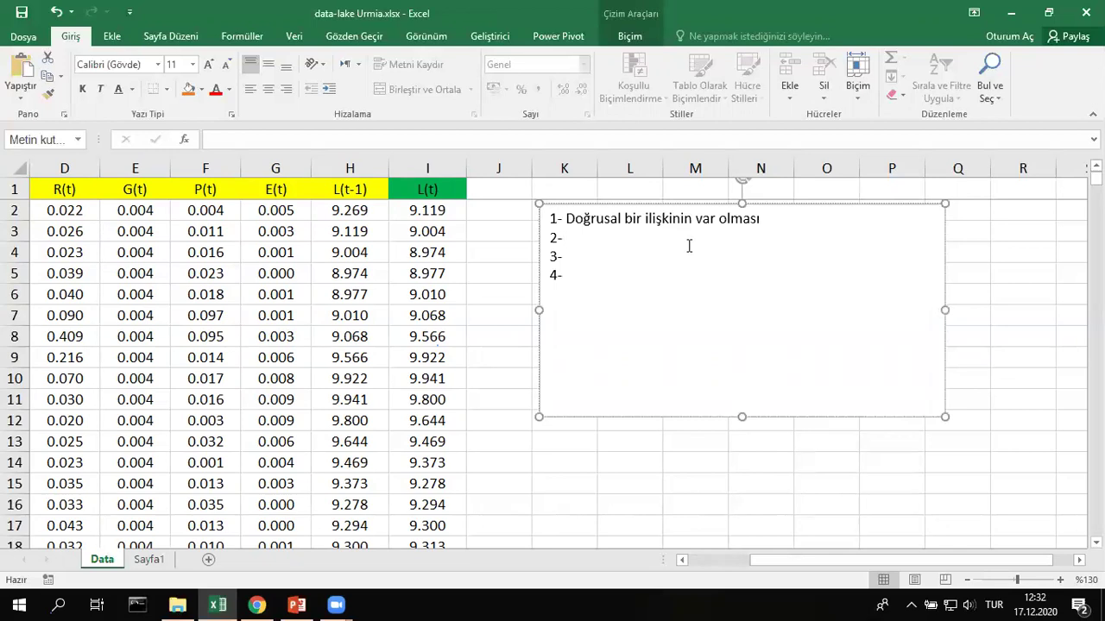
text(Girdiler veya B)
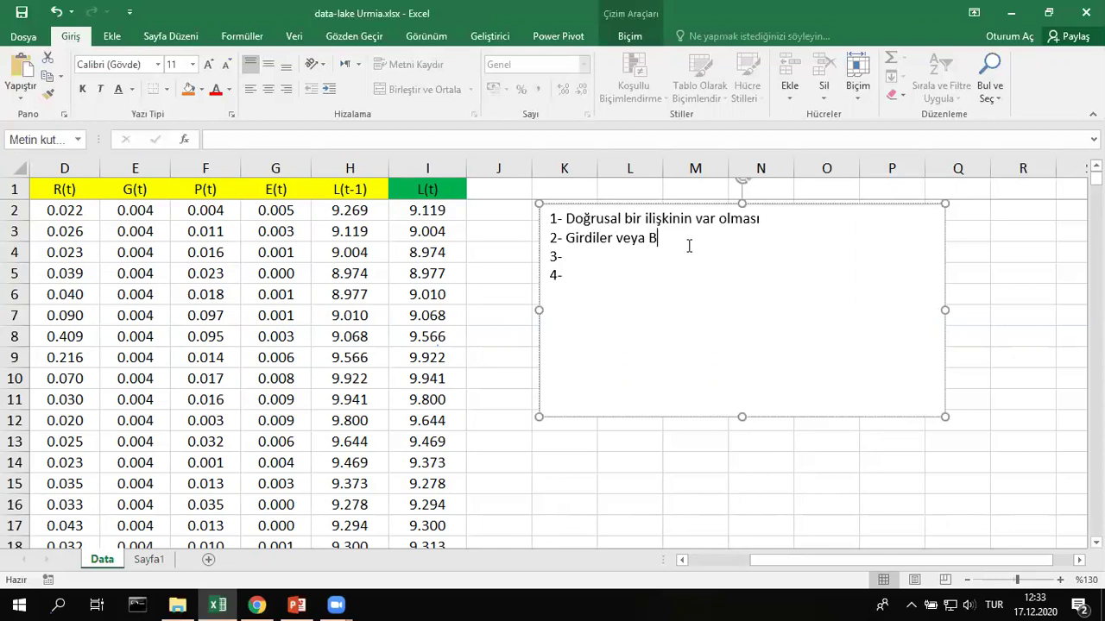
text(ağımsız değişk)
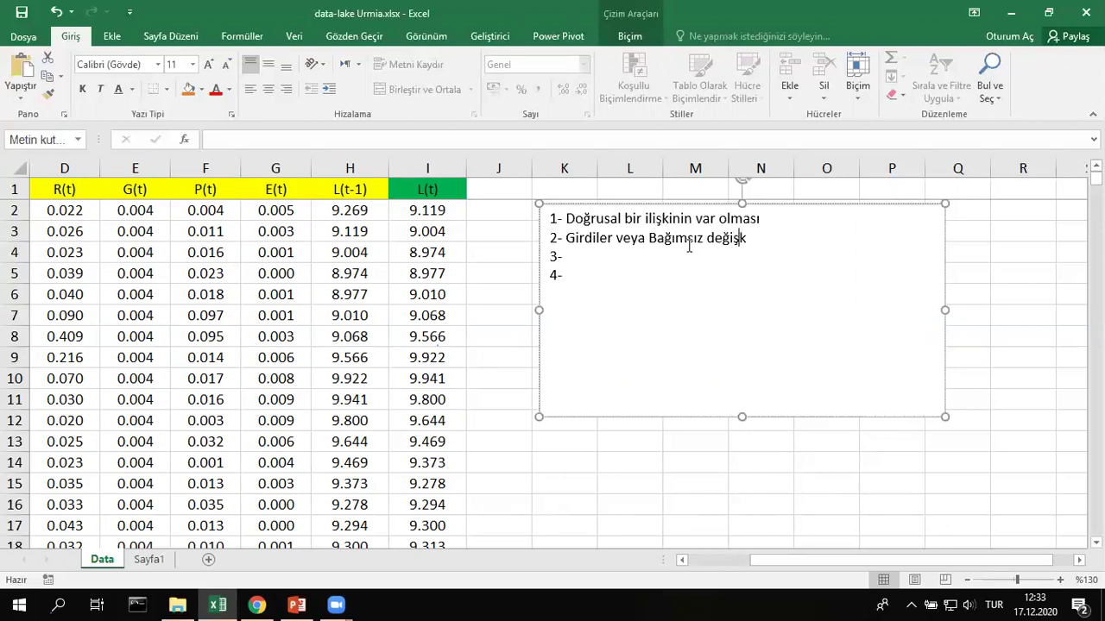
text(enlerin arasında)
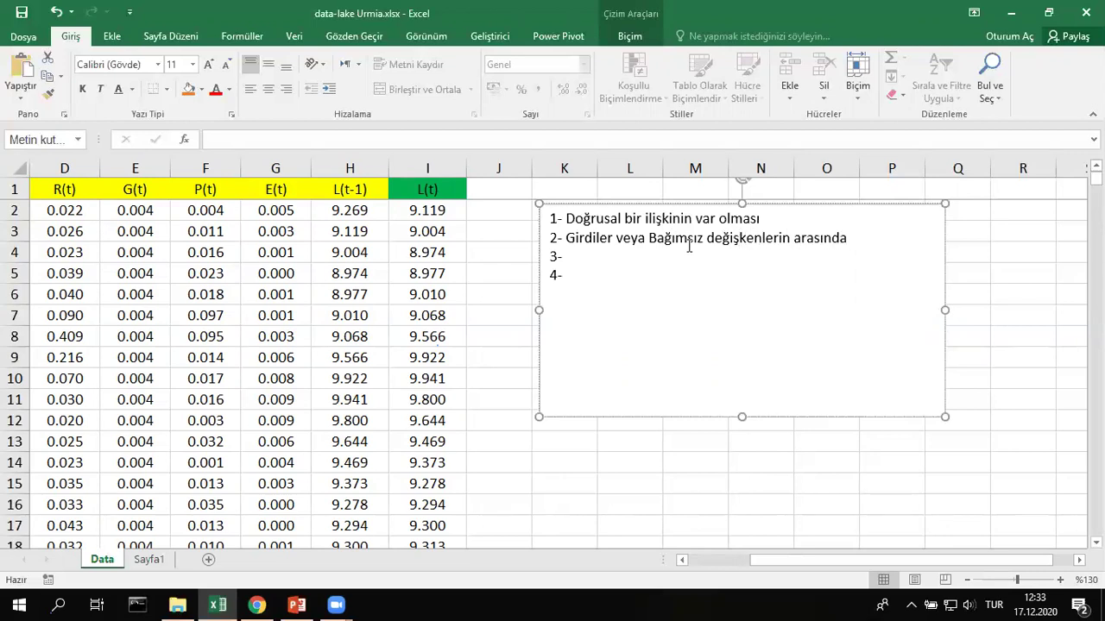
text( Multikolinerli)
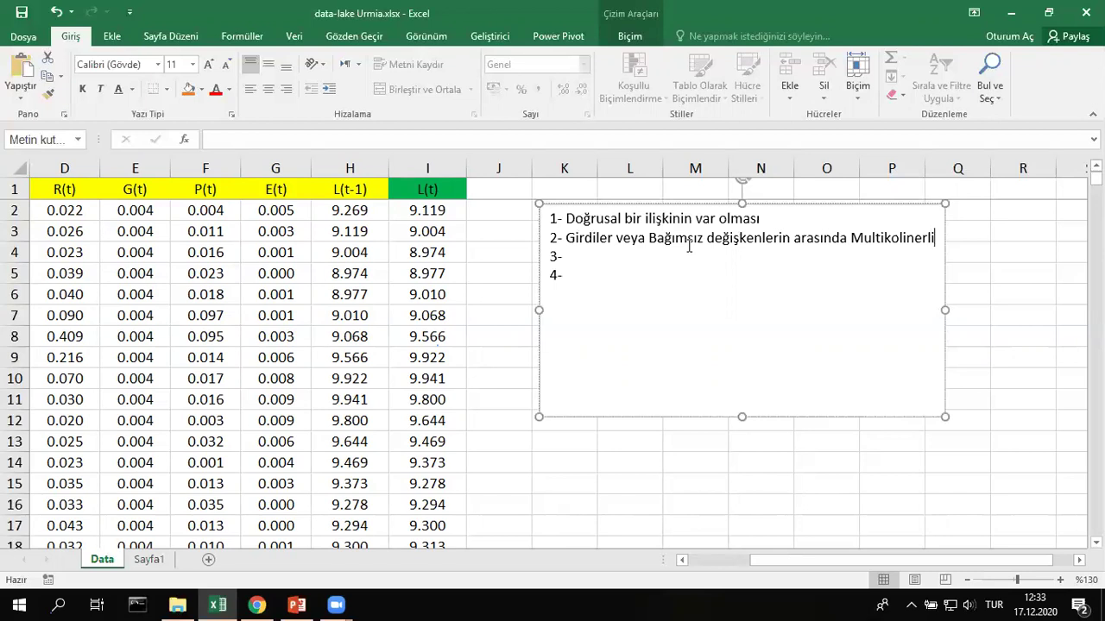
text(ğin olmaması)
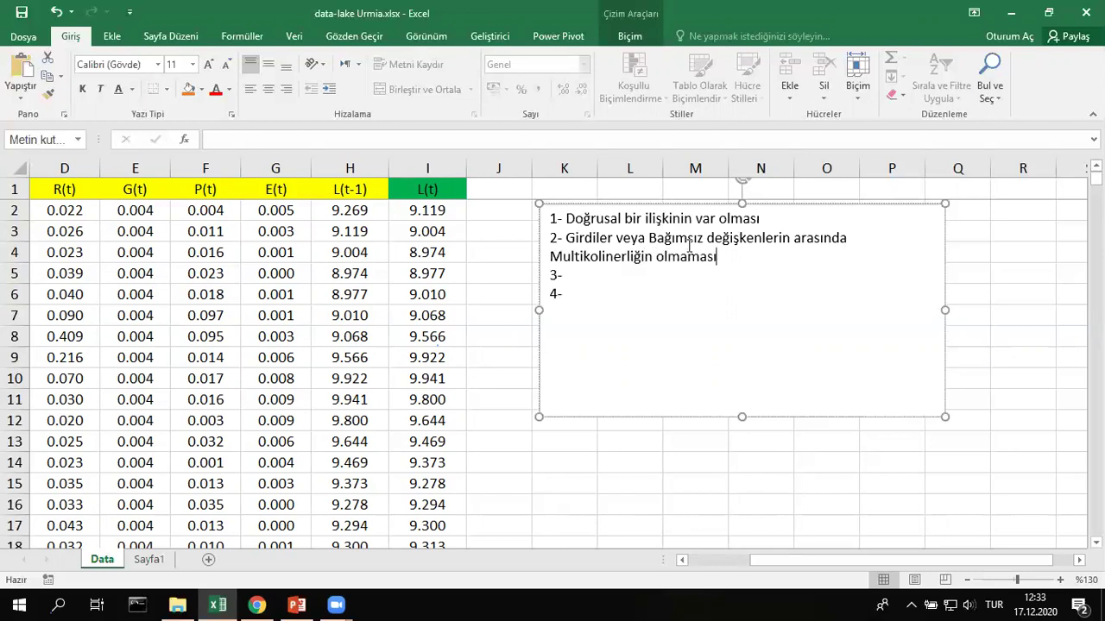
text(-Bağımsız olmaları)
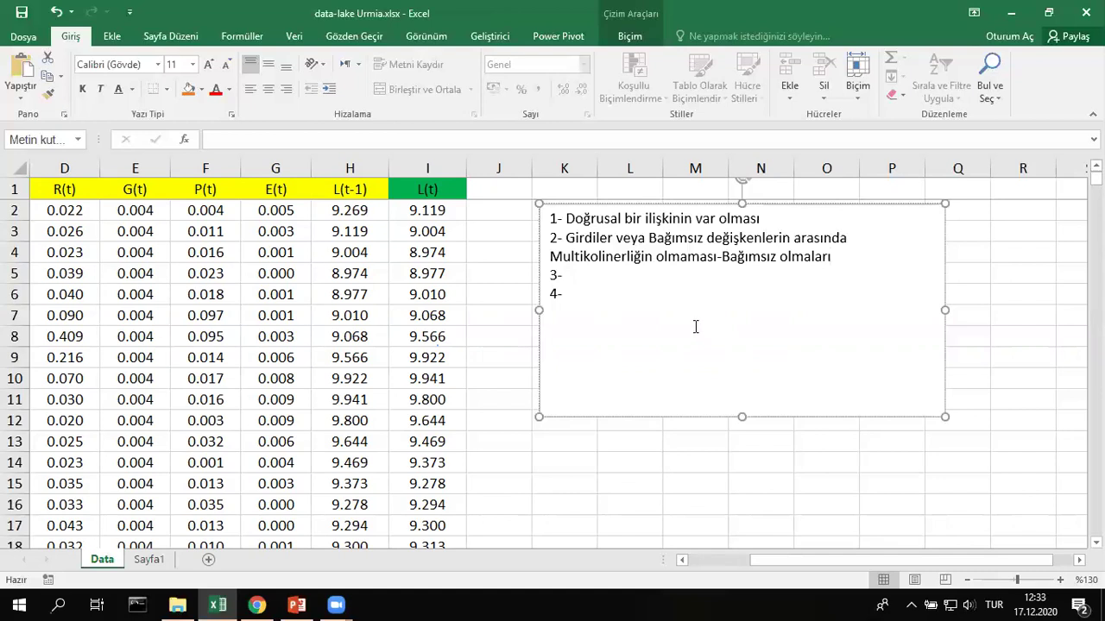
Step: Write "Normal dağılıma sahip olamalrı" as the third item of the text box list
click(620, 278)
text(Normal dağıl)
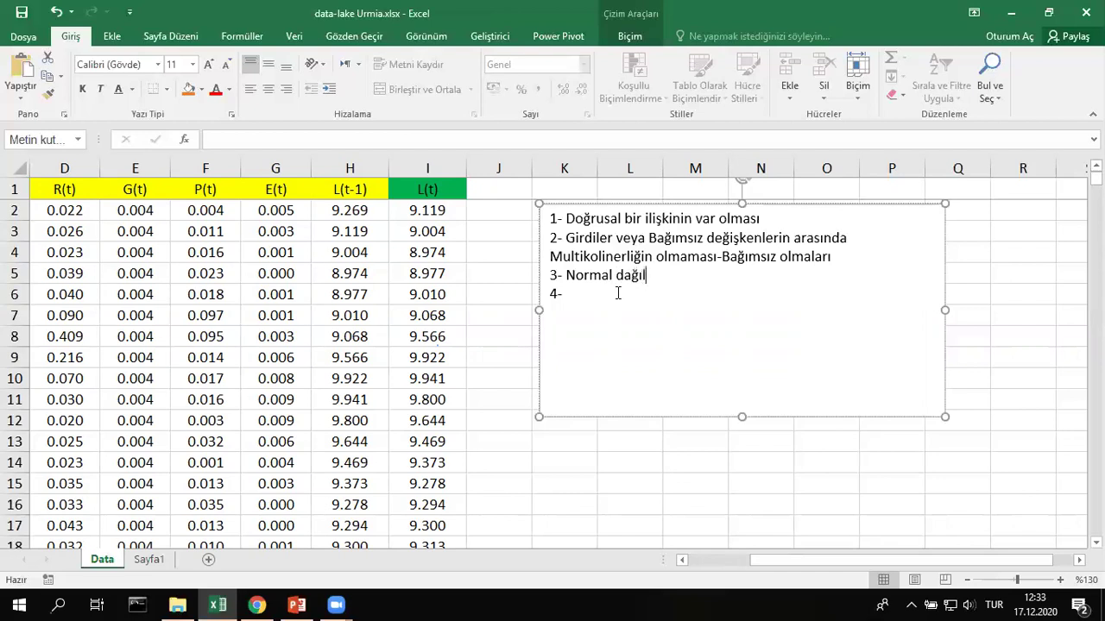
text(ıma sahip olamaları)
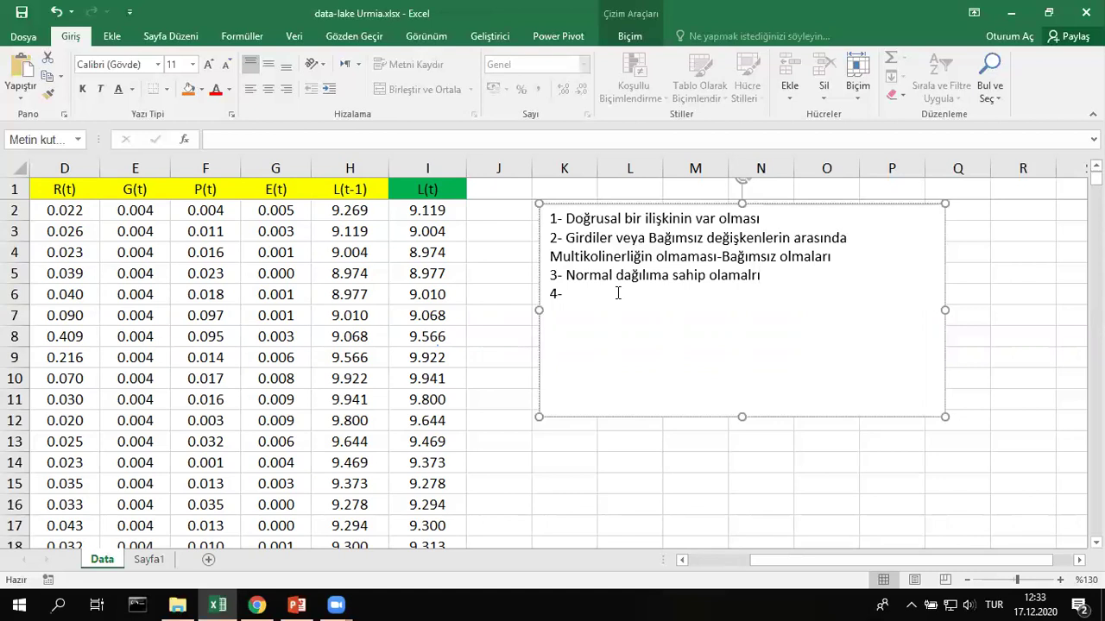
Step: Write "Hatalrın eşvaryanslığı (Homoscedacity)" as the fourth item of the text box list
click(637, 301)
text(Hatalrın eşvaryans)
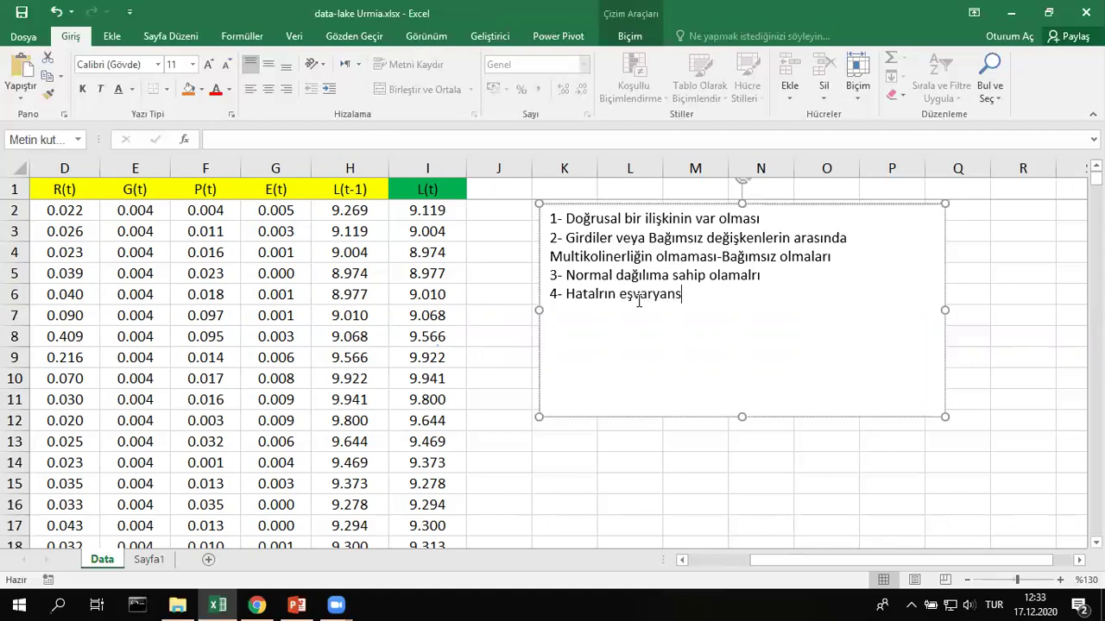
text(lığı ))
key(BackSpace)
text((Homos)
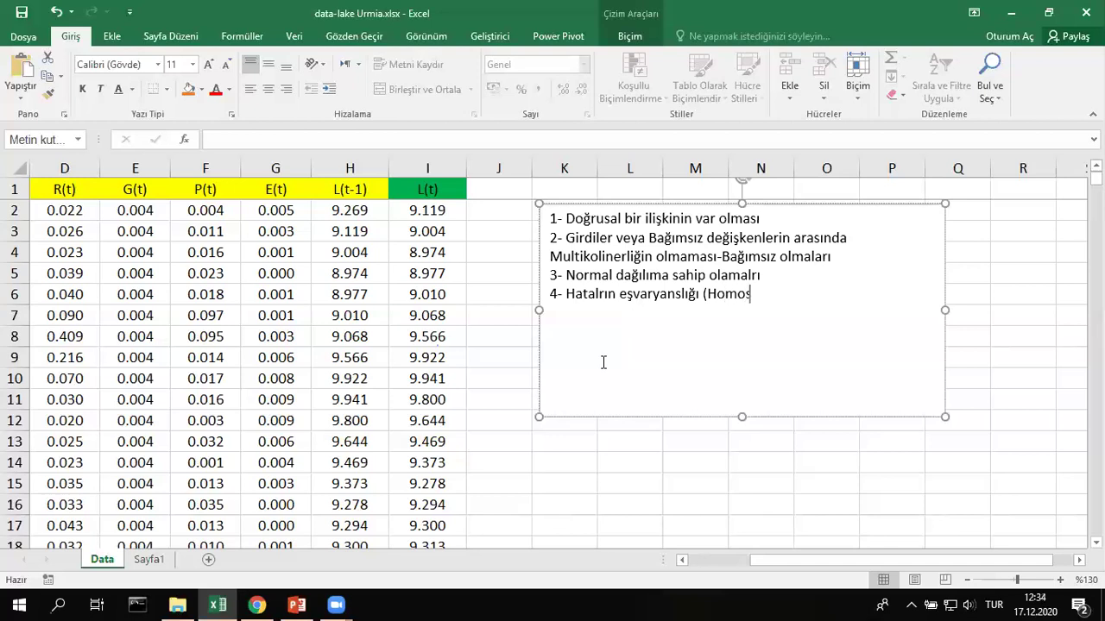
text(cedacity))
Step: Append the English terms "(Multicollinearity)" to item 2, "(Linear relation)" to item 1 and "(Normally Distributed)" to item 3 of the list
click(849, 255)
text((Mult)
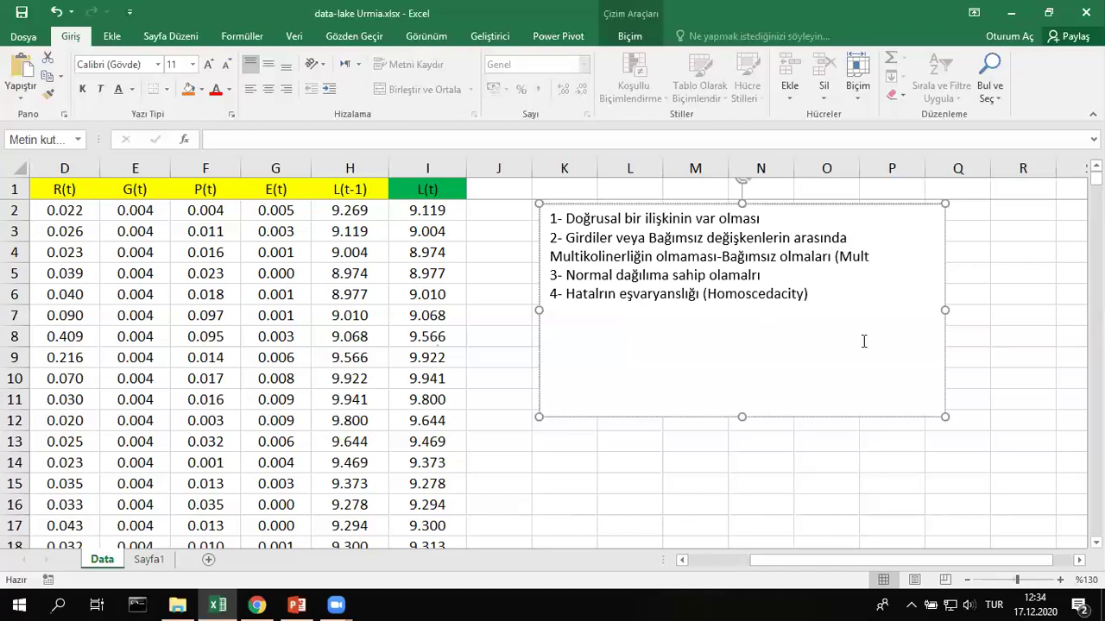
text(icollinearity))
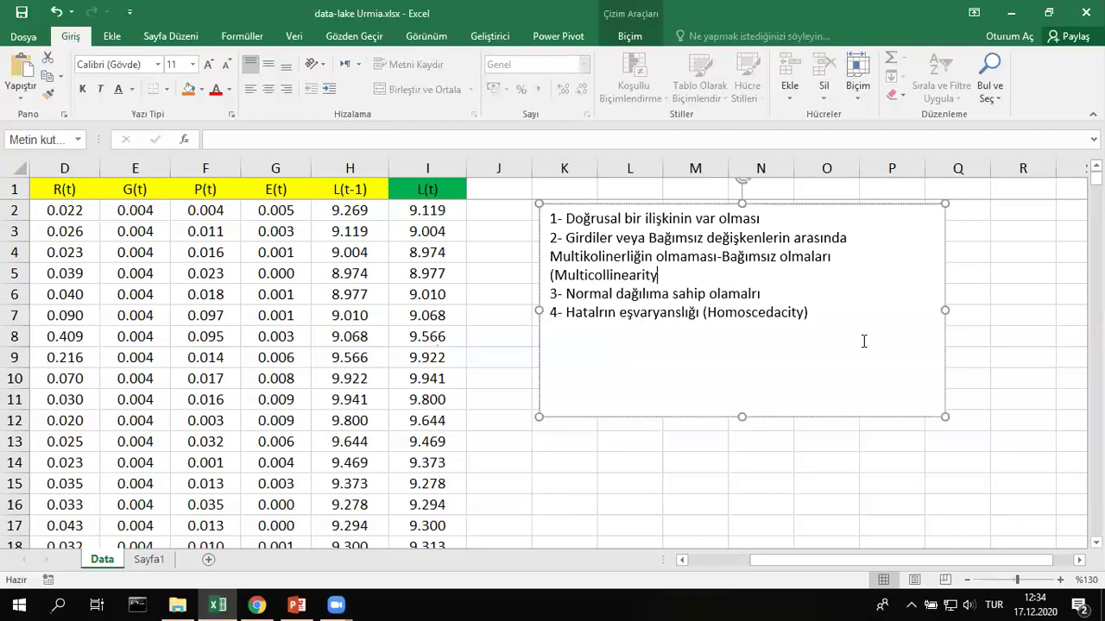
click(780, 219)
text((Linear relat)
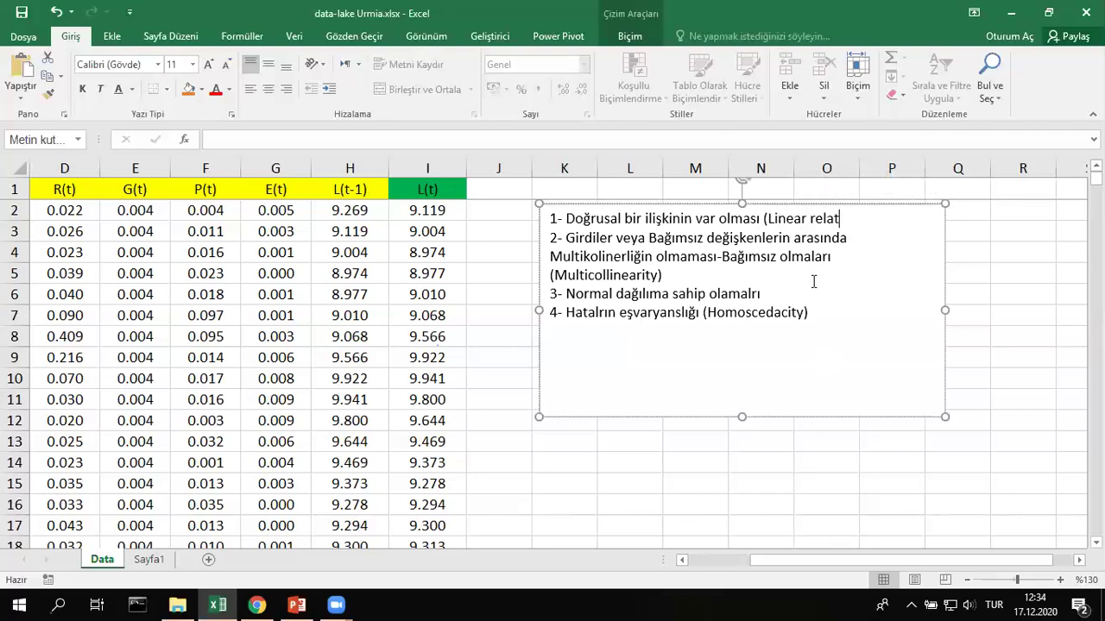
text(ion))
click(801, 293)
text((Normally Dis)
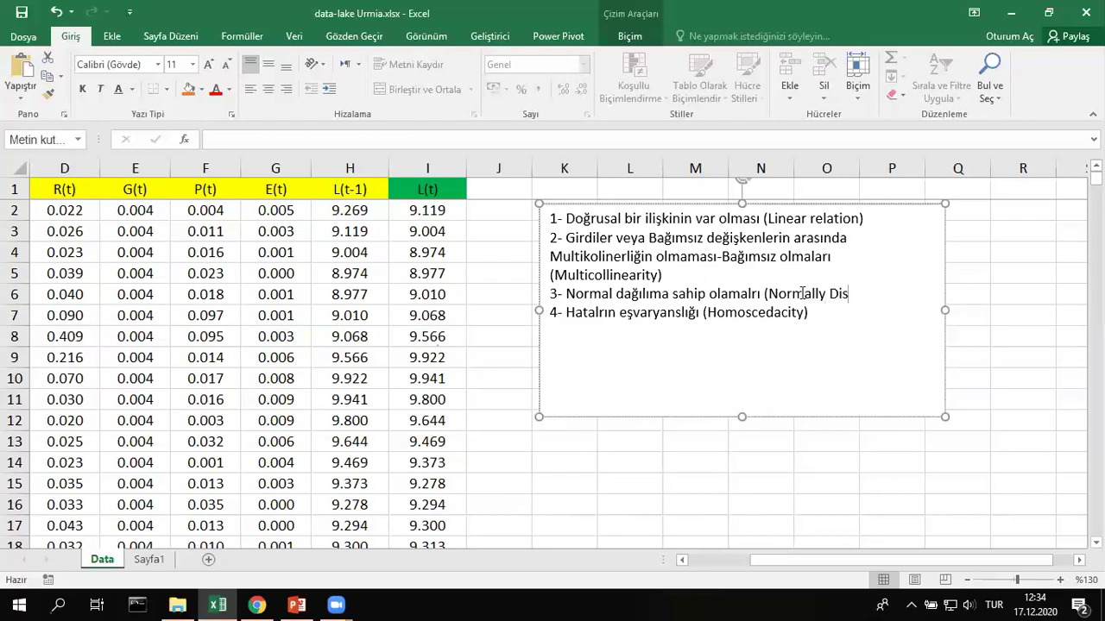
text(ted)
click(1007, 317)
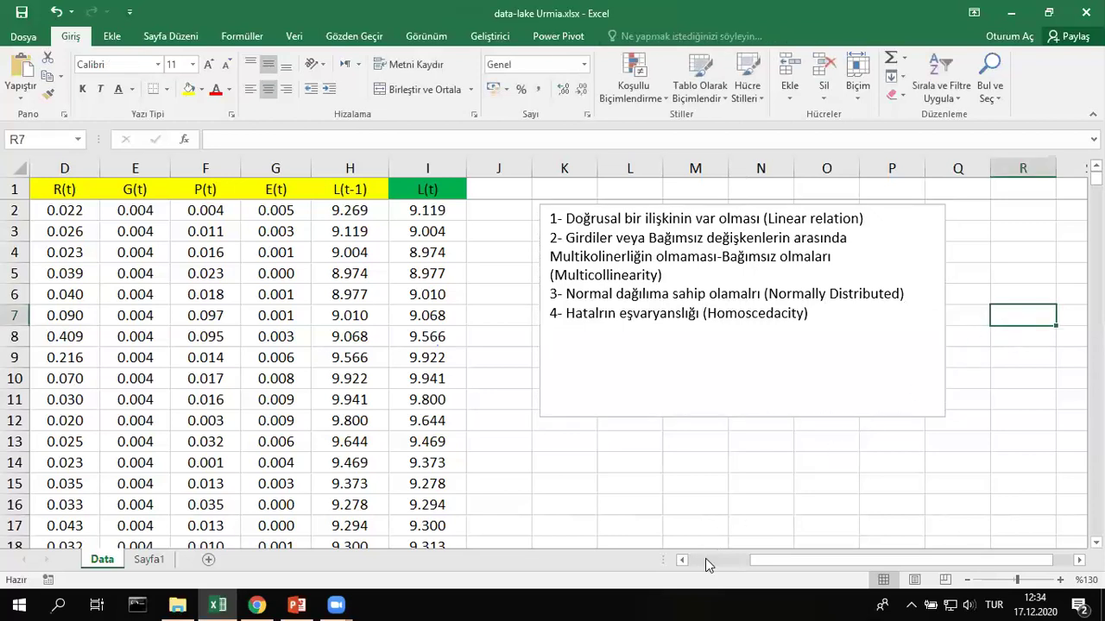
Step: Shorten the text box to fit its list and move it away from the data, over about M2:S8
click(740, 415)
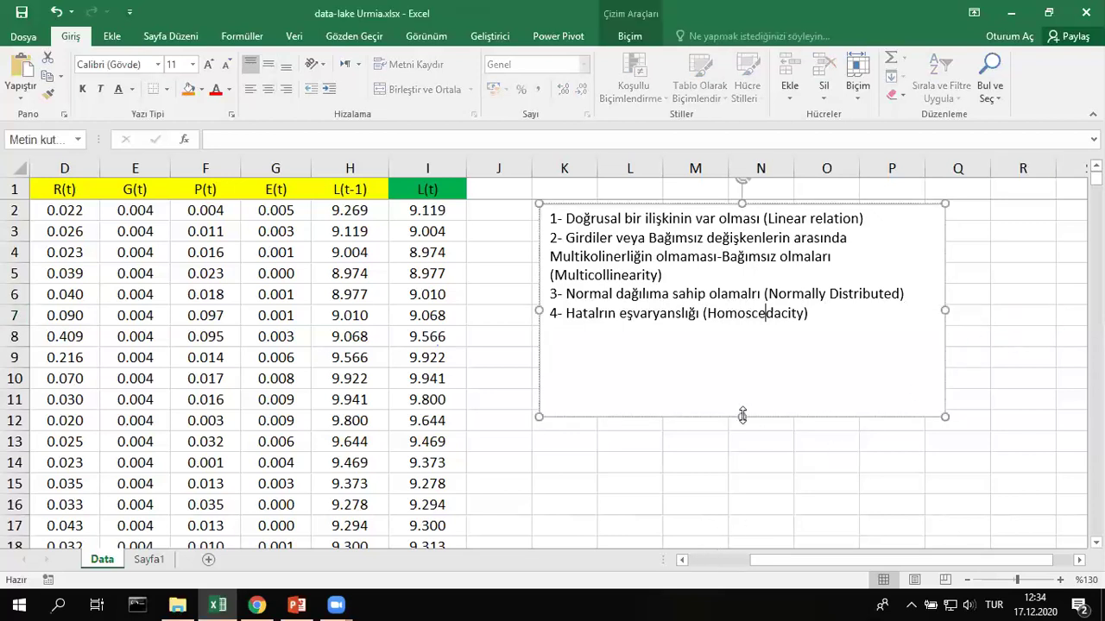
drag(740, 416, 891, 347)
click(807, 390)
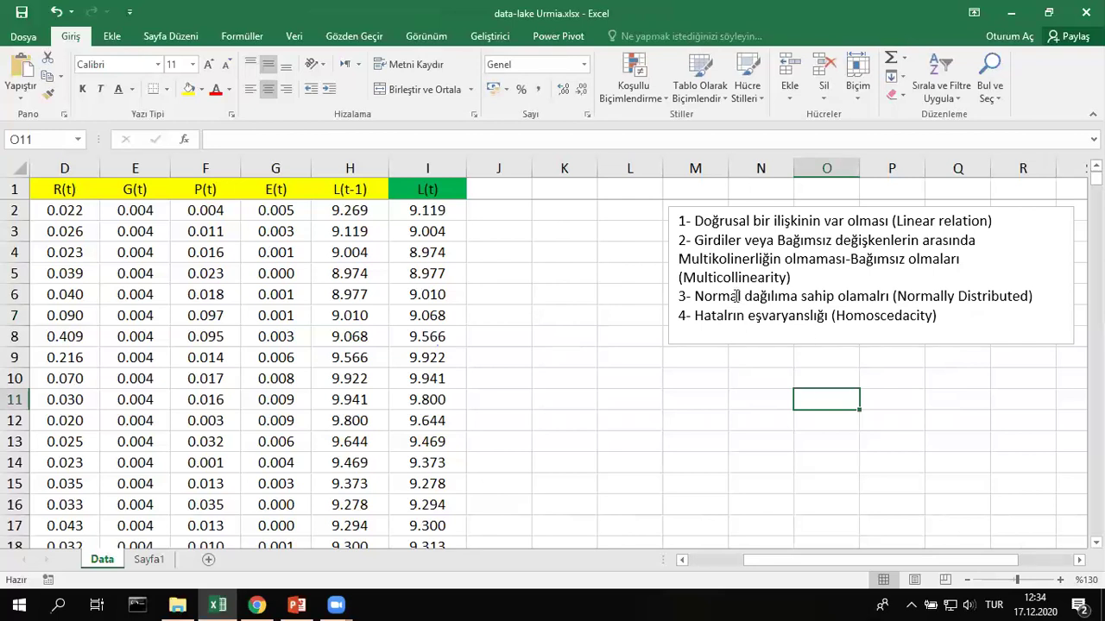
Step: Review the linear relation and normal distribution items of the list, and the first values of the R(t) column
drag(694, 222, 991, 221)
click(700, 393)
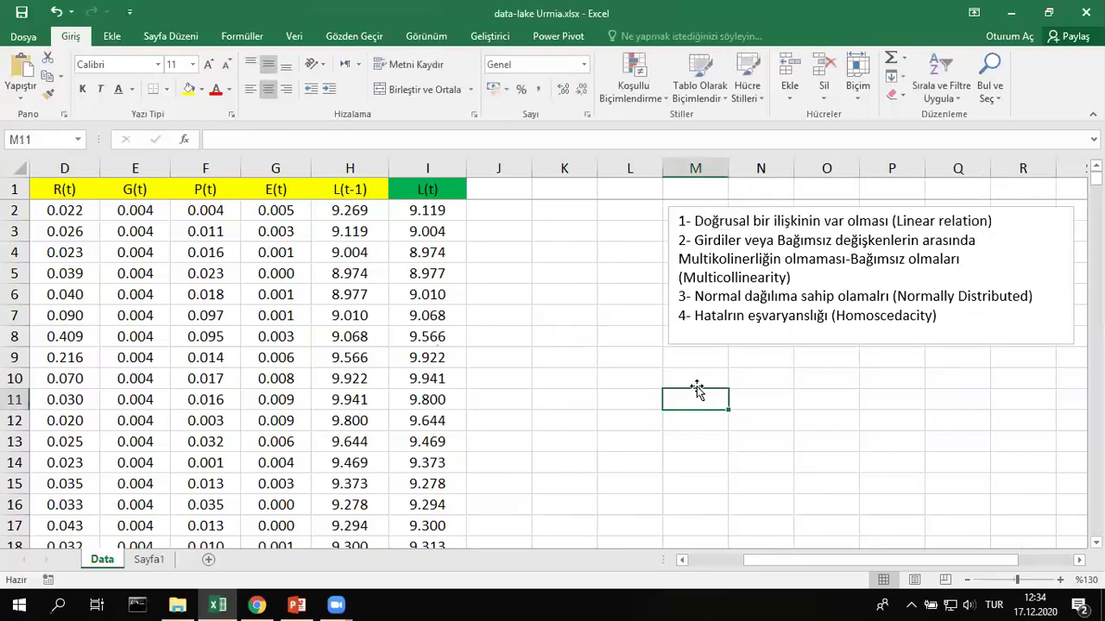
drag(699, 301, 926, 295)
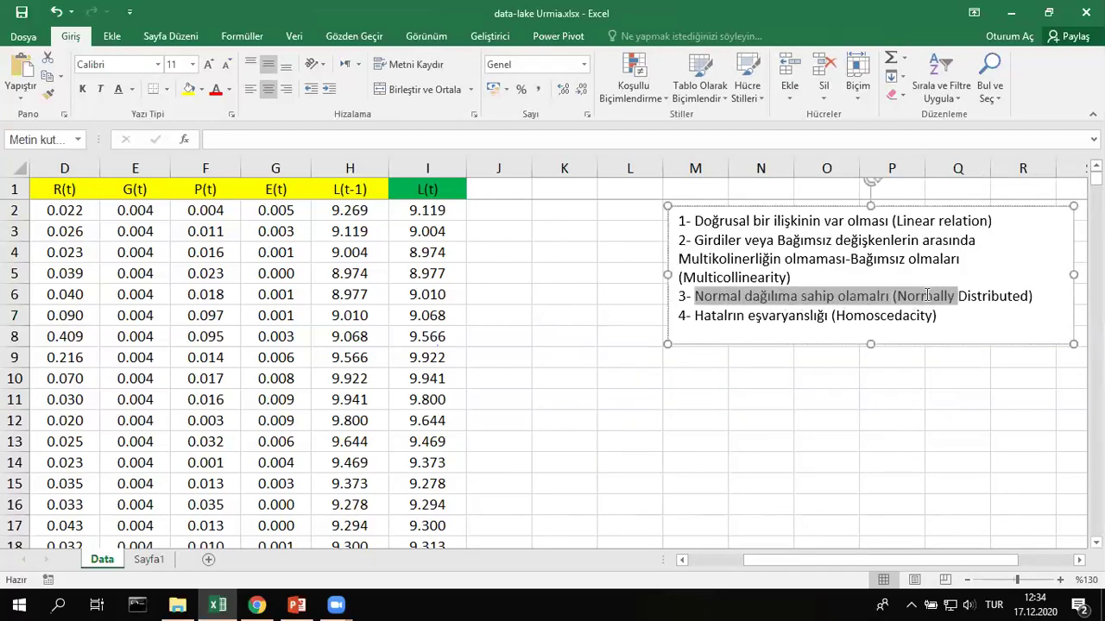
click(782, 393)
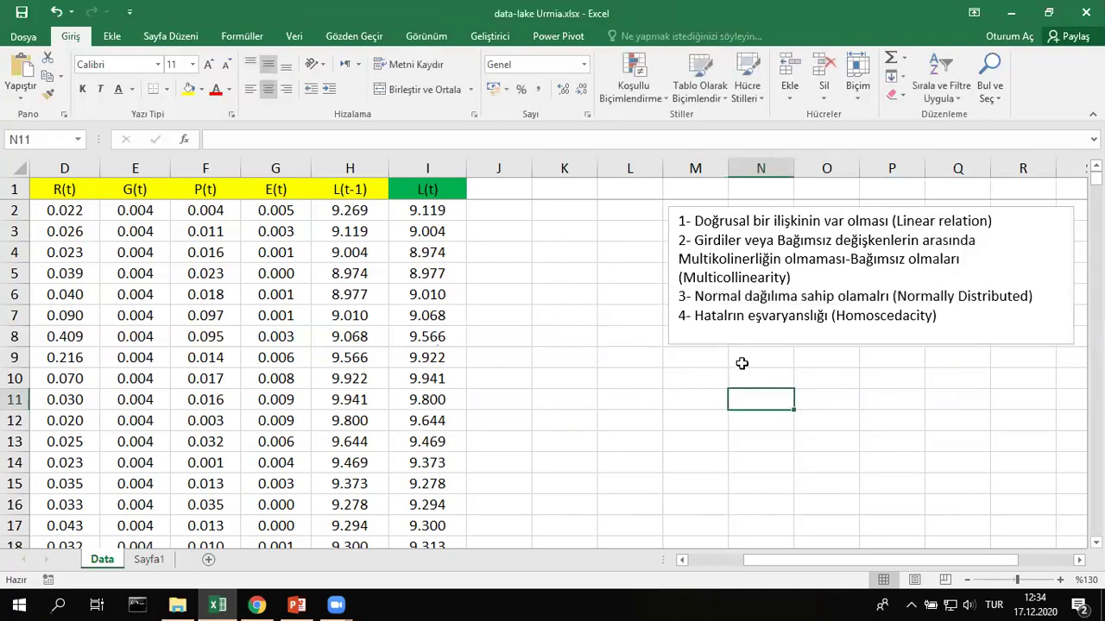
drag(72, 212, 77, 372)
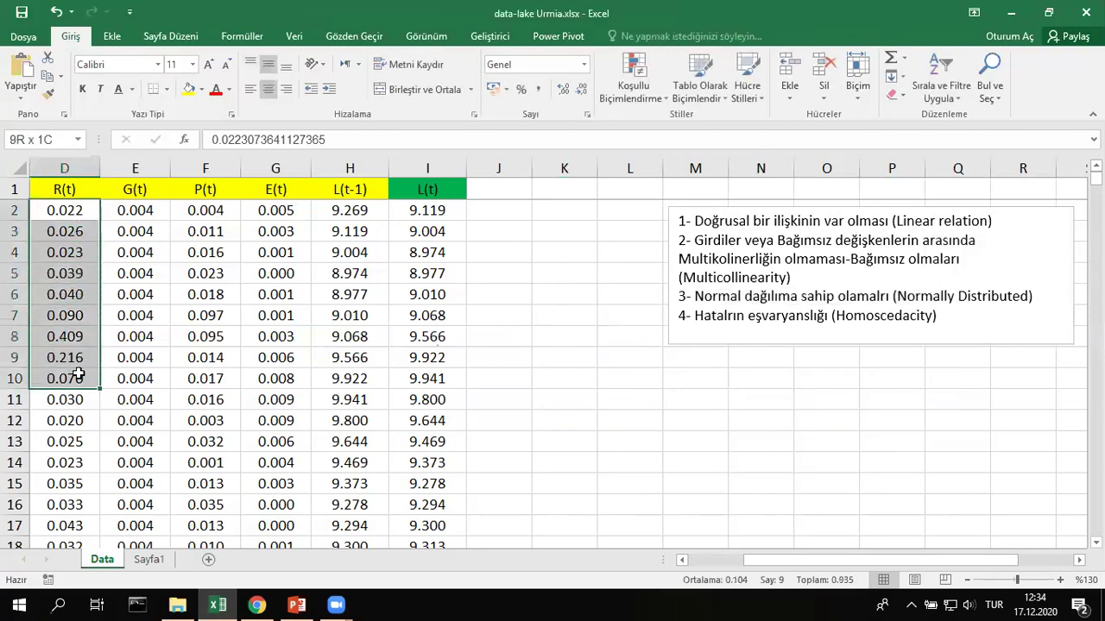
click(565, 330)
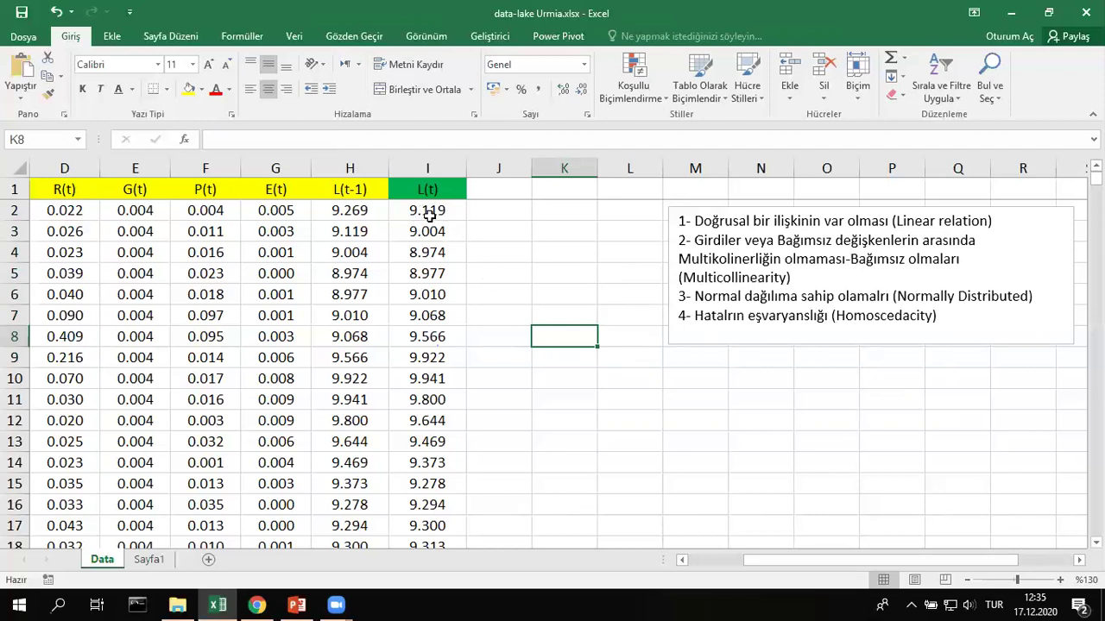
Step: Insert a histogram chart of all the L(t) values in I2:I481
click(428, 210)
key(ctrl+shift+Down)
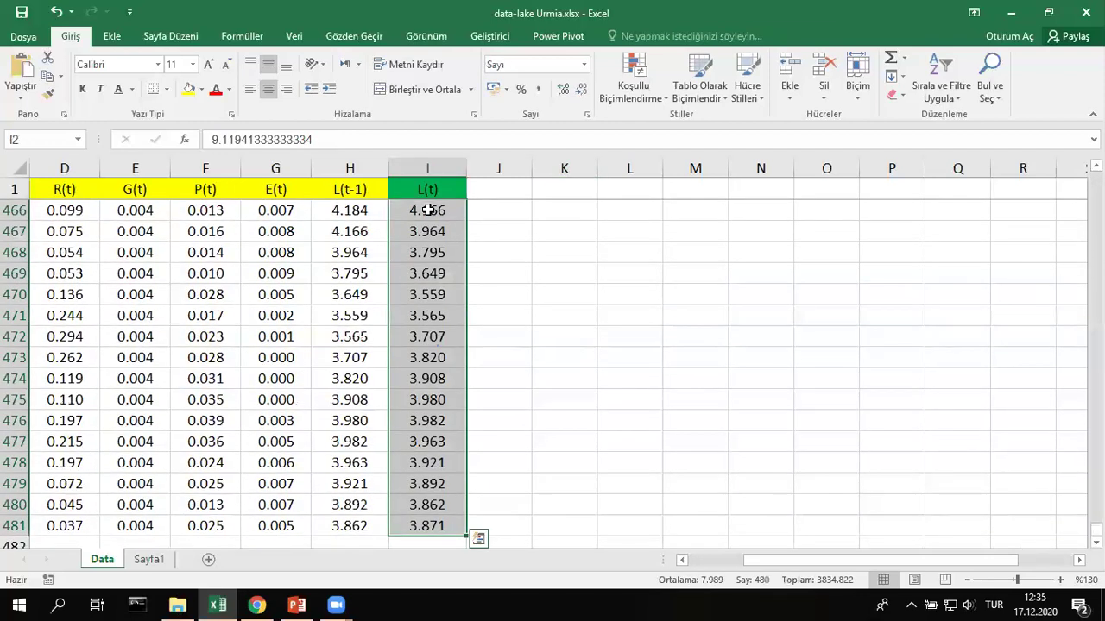
drag(1096, 528, 1096, 176)
click(112, 36)
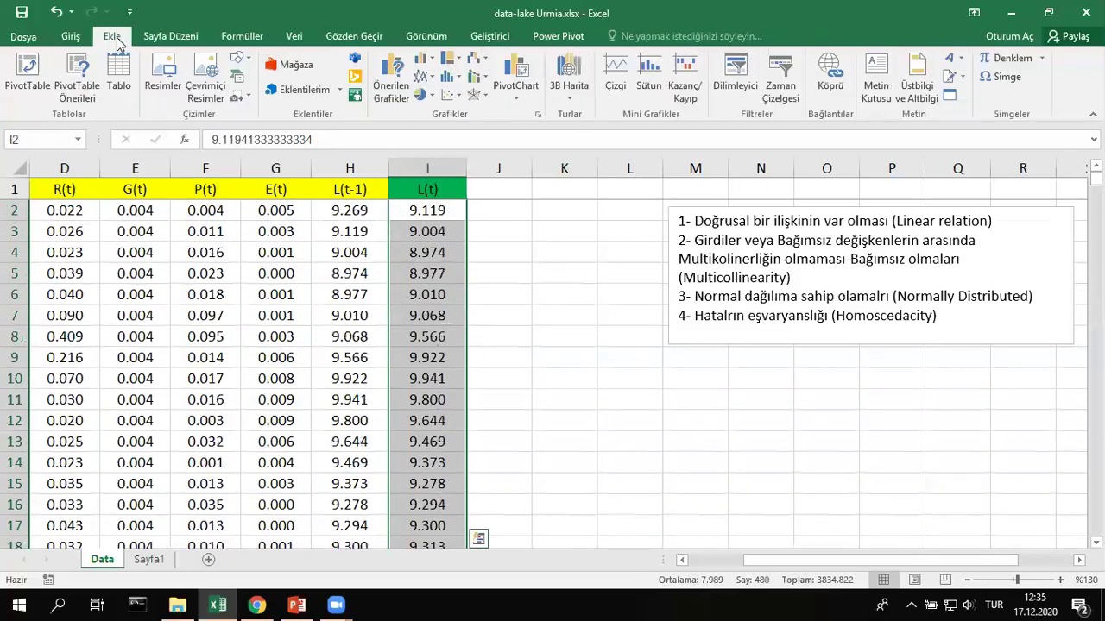
click(450, 78)
click(458, 133)
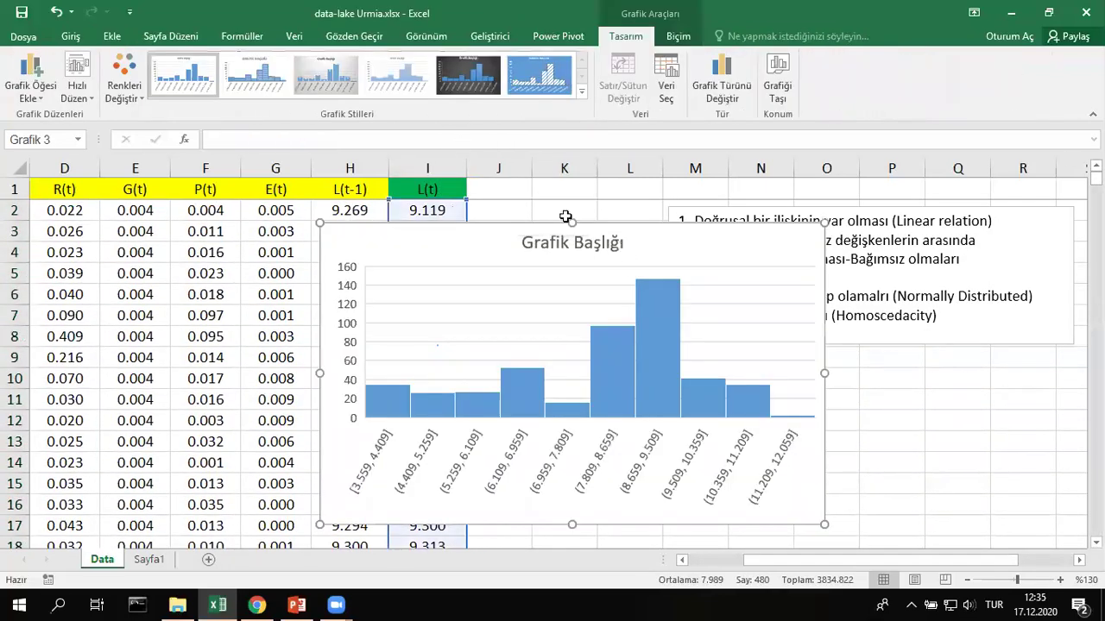
Step: Make the histogram slightly taller, delete its title and move it down to uncover the first L(t) values
drag(572, 221, 572, 203)
click(597, 233)
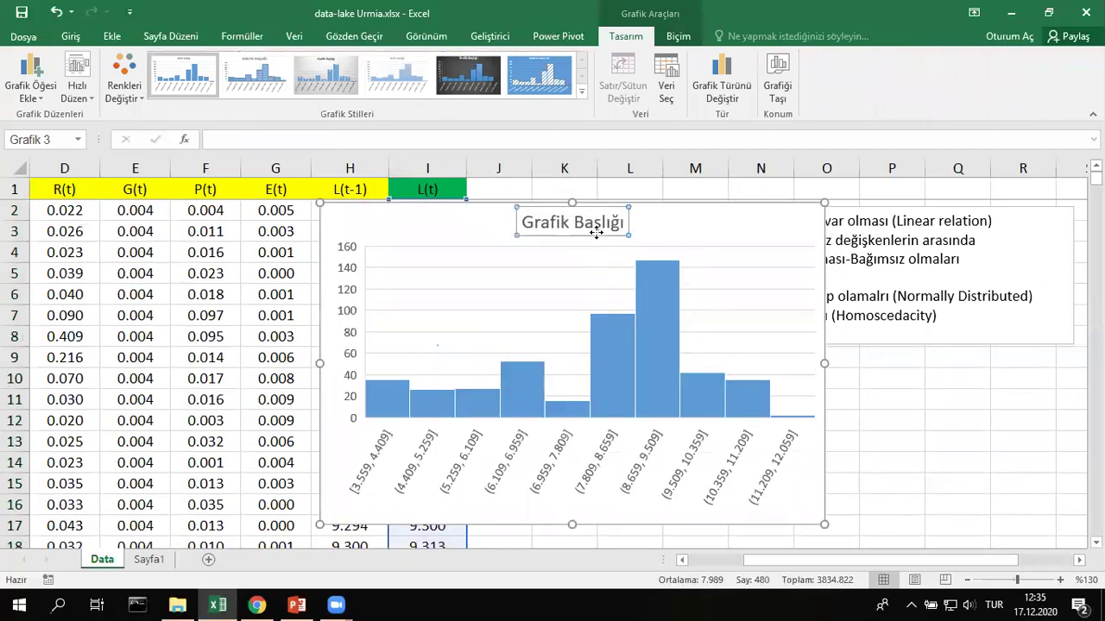
key(Delete)
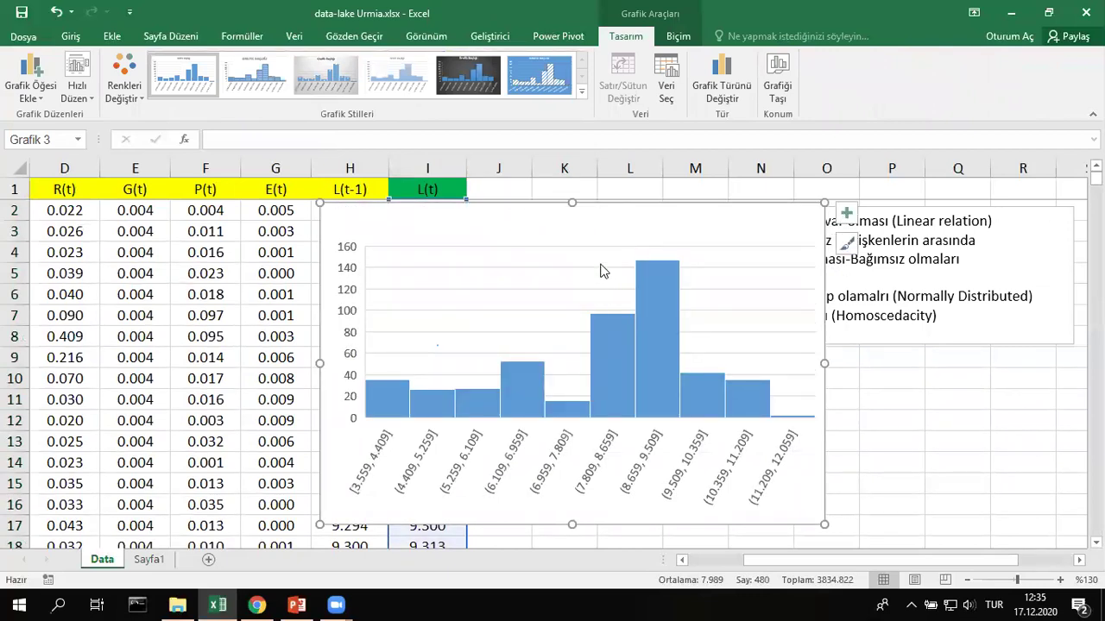
drag(632, 216, 661, 280)
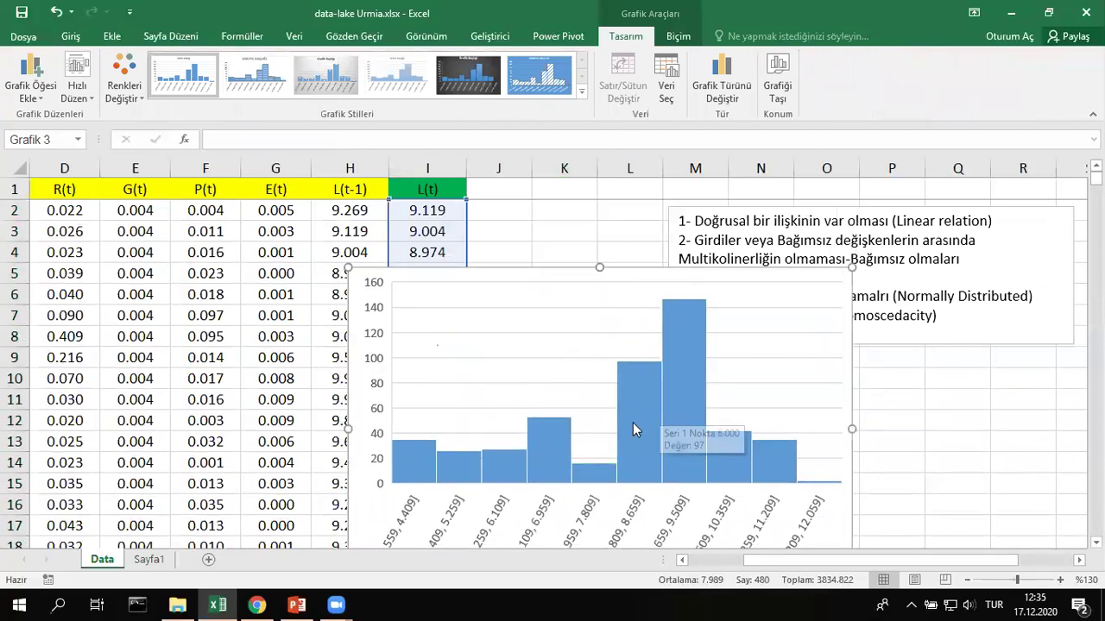
Step: Shift the histogram's source range from the L(t) column through P(t) and G(t) to R(t), examining each distribution
mouse_move(550, 405)
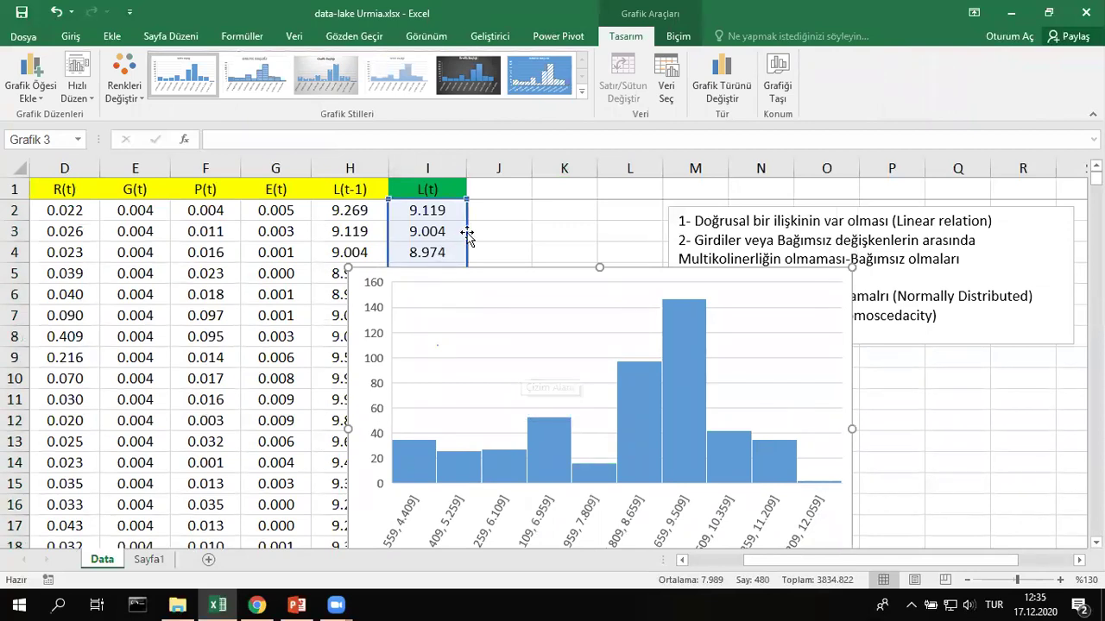
drag(466, 235, 681, 352)
click(208, 230)
click(367, 407)
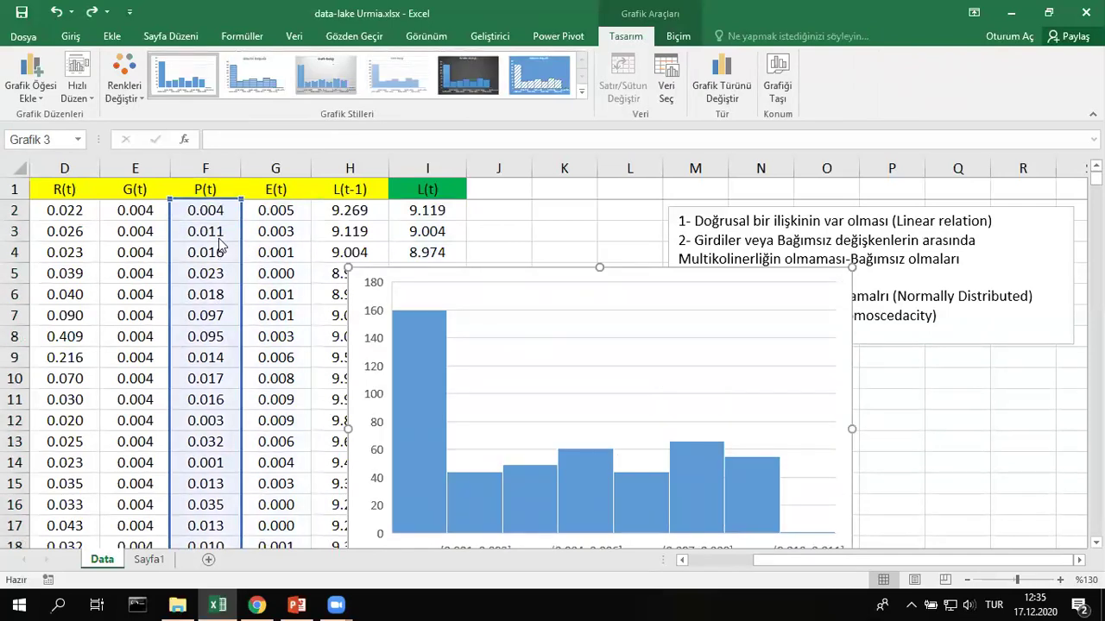
drag(172, 251, 148, 252)
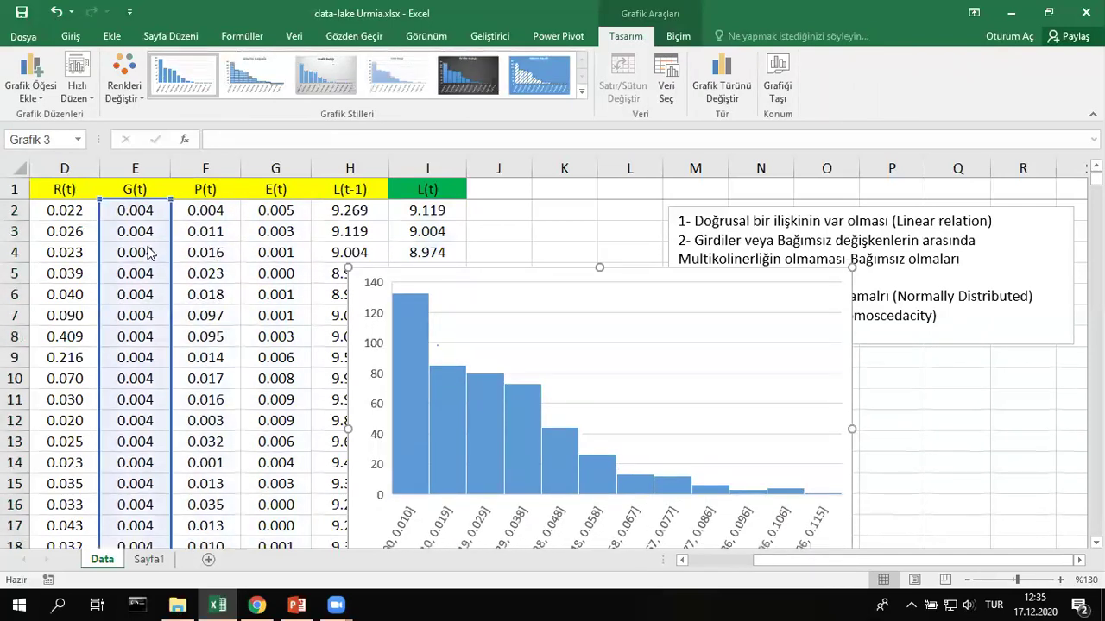
click(956, 468)
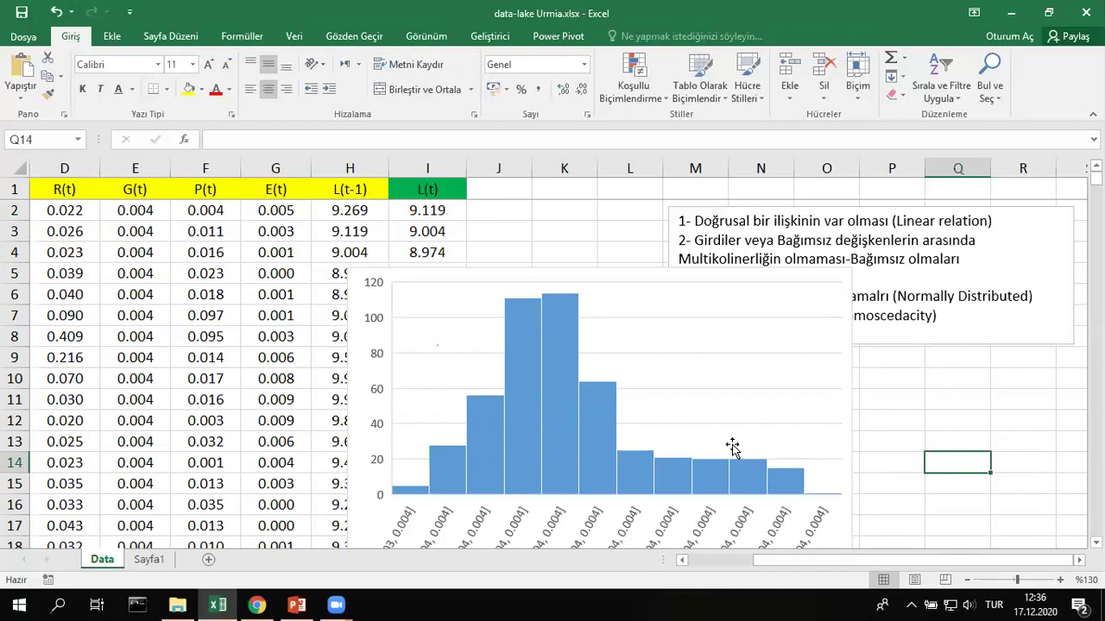
click(557, 425)
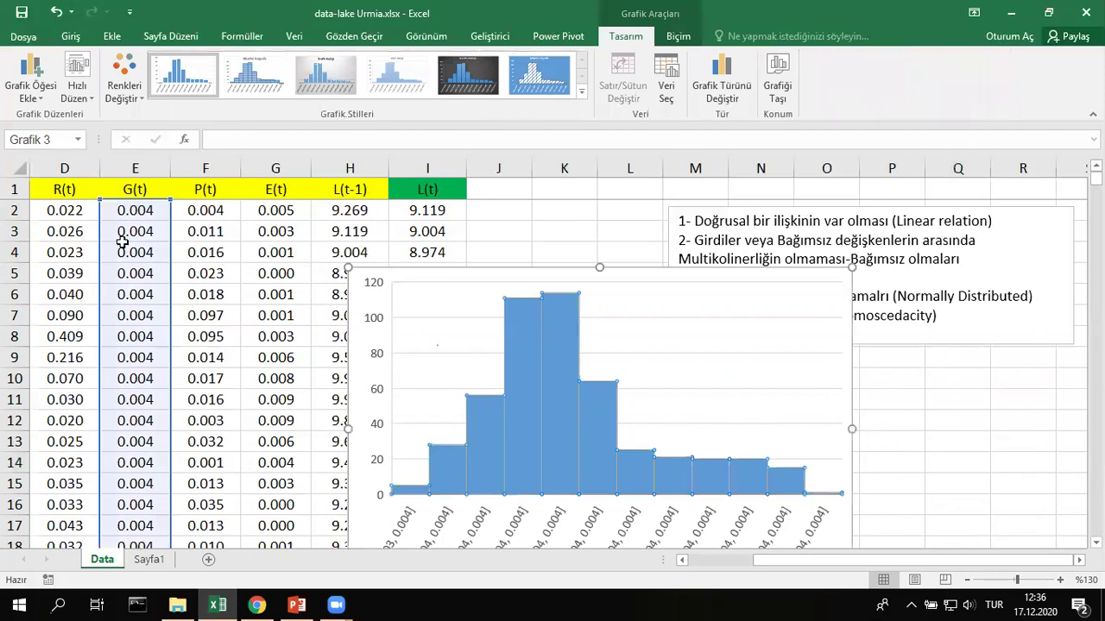
drag(101, 237, 31, 239)
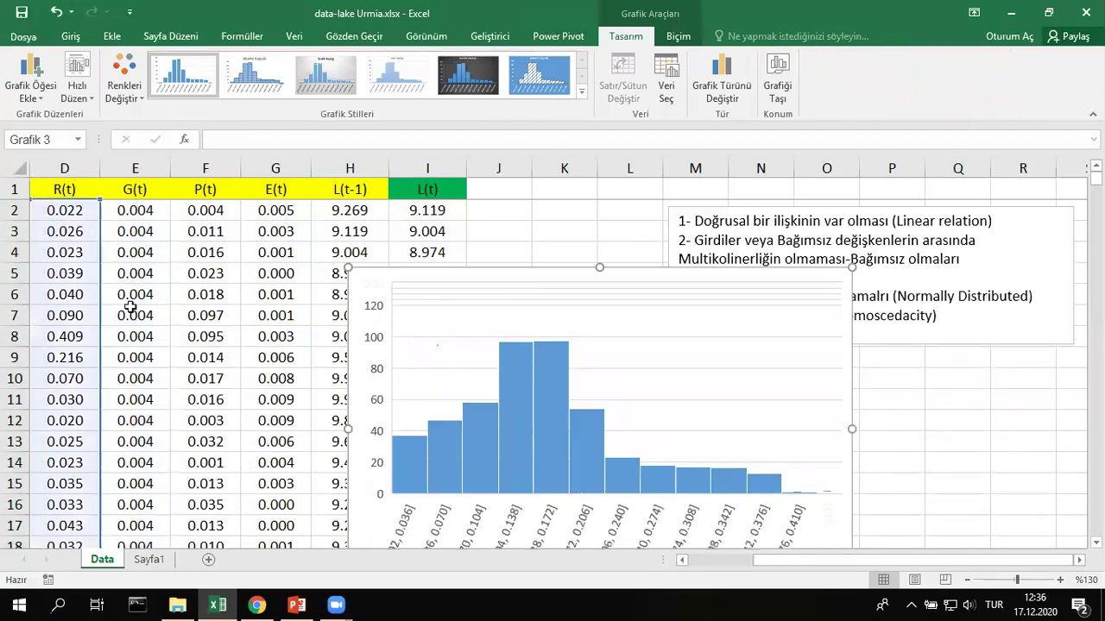
Step: Move the histogram clear of column J and fill J2:J481 with the logarithm of R(t), starting from =LOG(D2)
drag(499, 269, 693, 249)
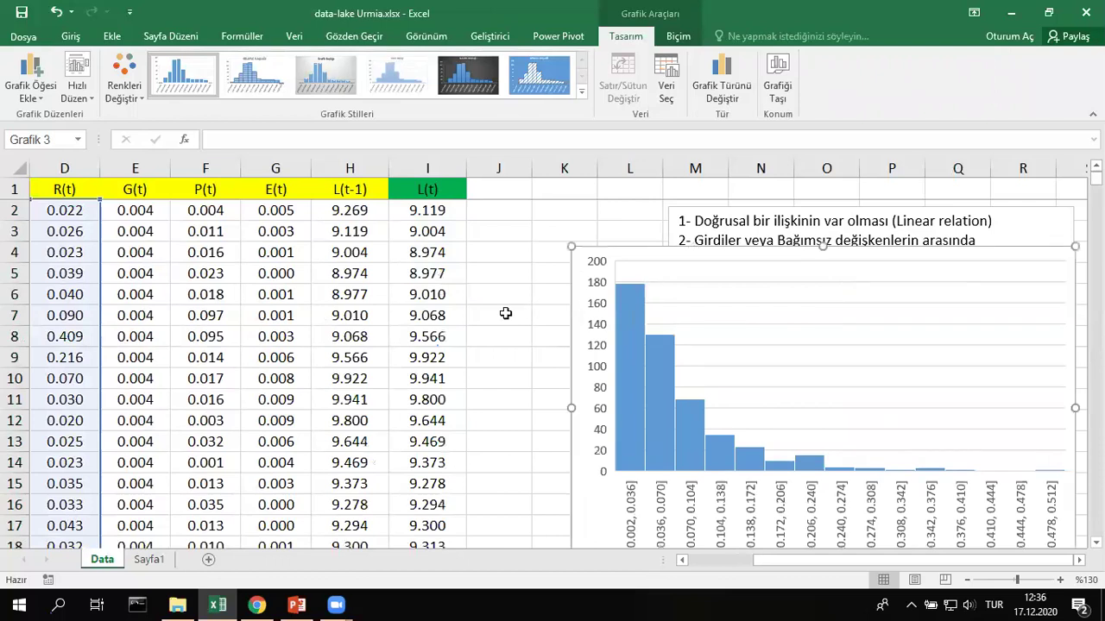
click(500, 315)
click(483, 209)
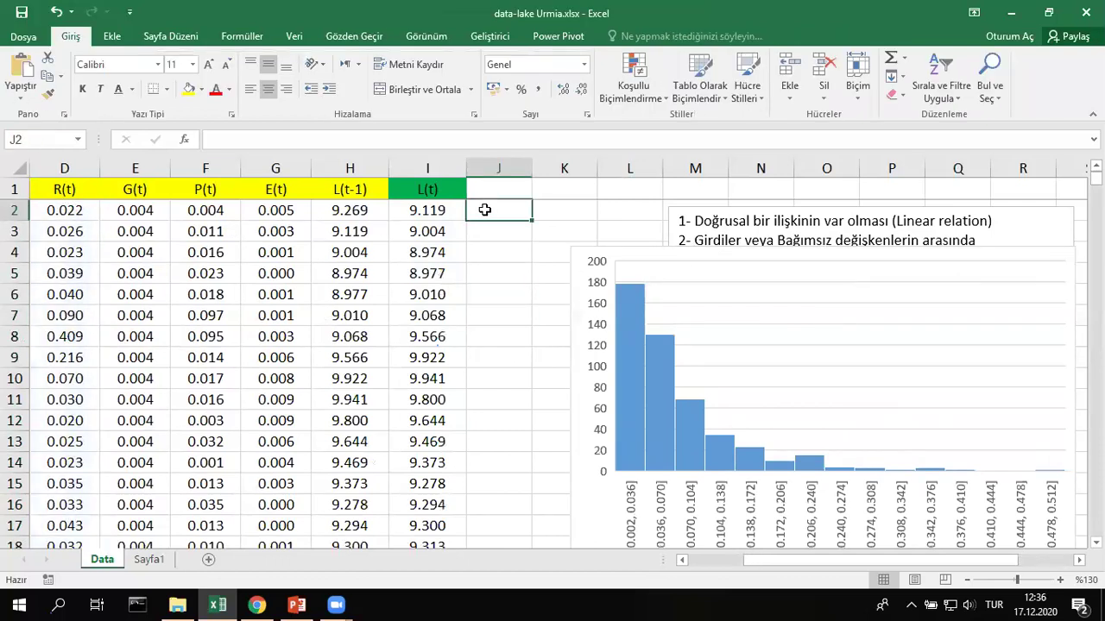
text(-)
key(BackSpace)
text(=log)
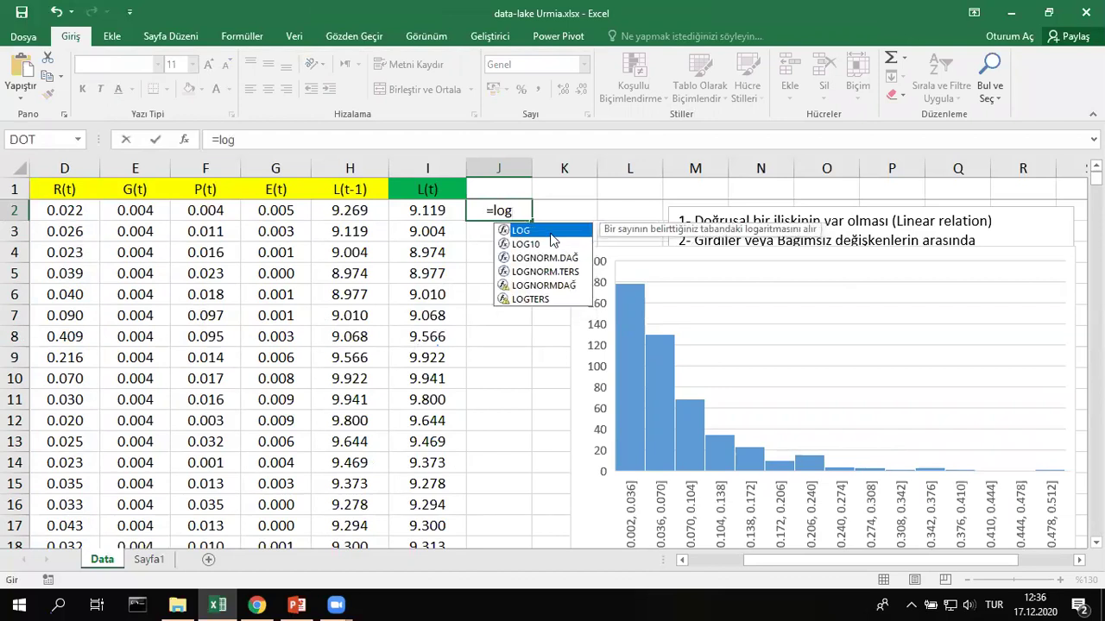
key(Tab)
click(67, 205)
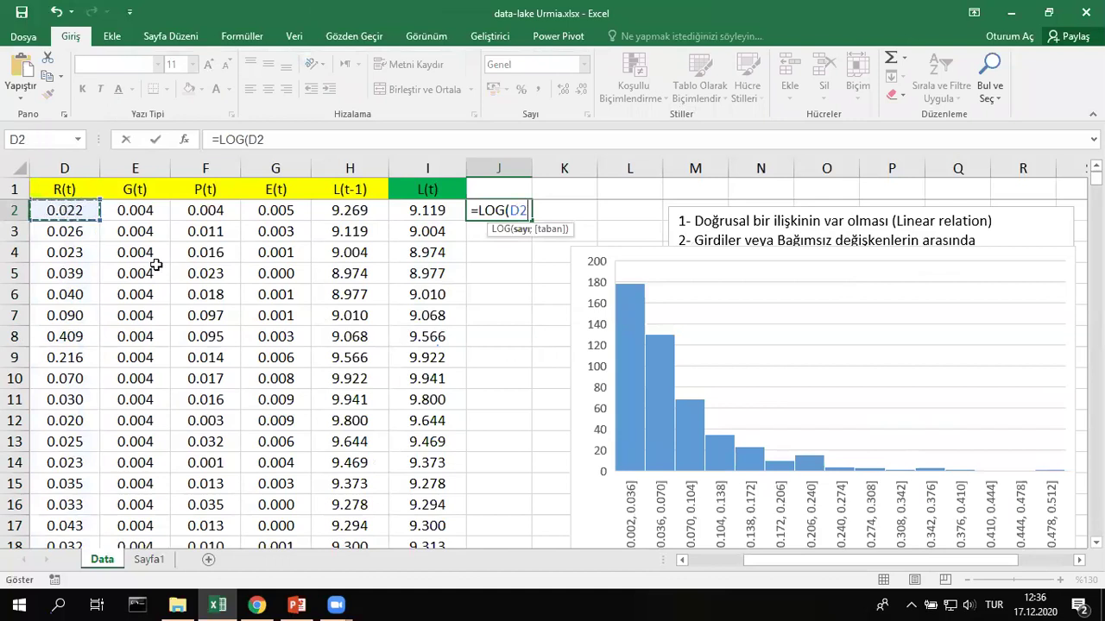
key(Return)
click(505, 215)
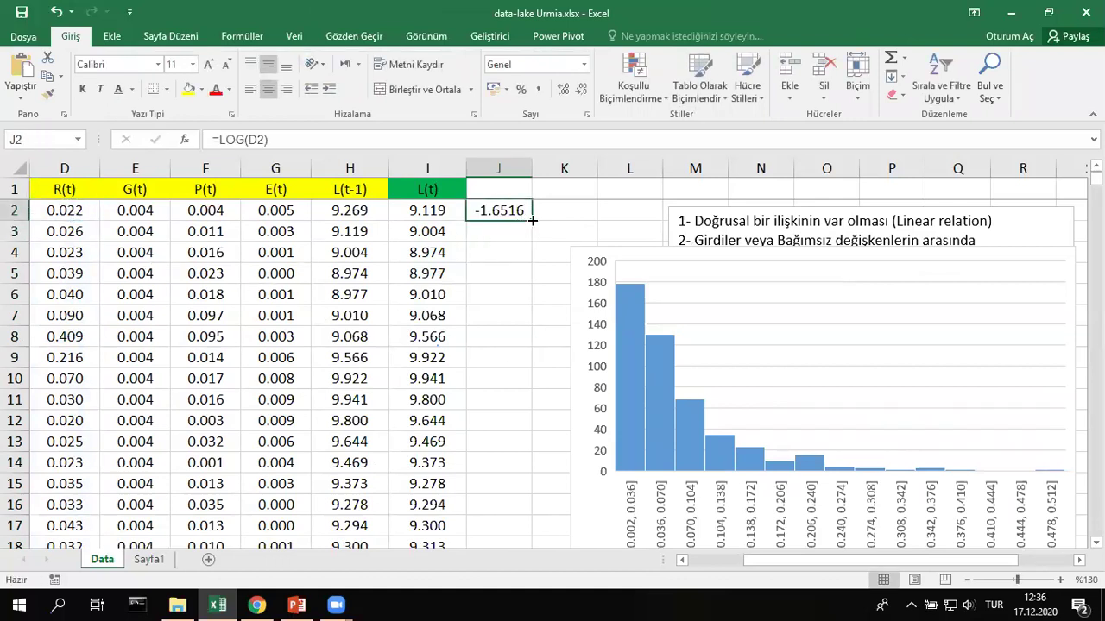
double_click(528, 222)
Step: Shift the histogram's source range from the R(t) column to the logarithms in column J and examine the distribution
click(624, 346)
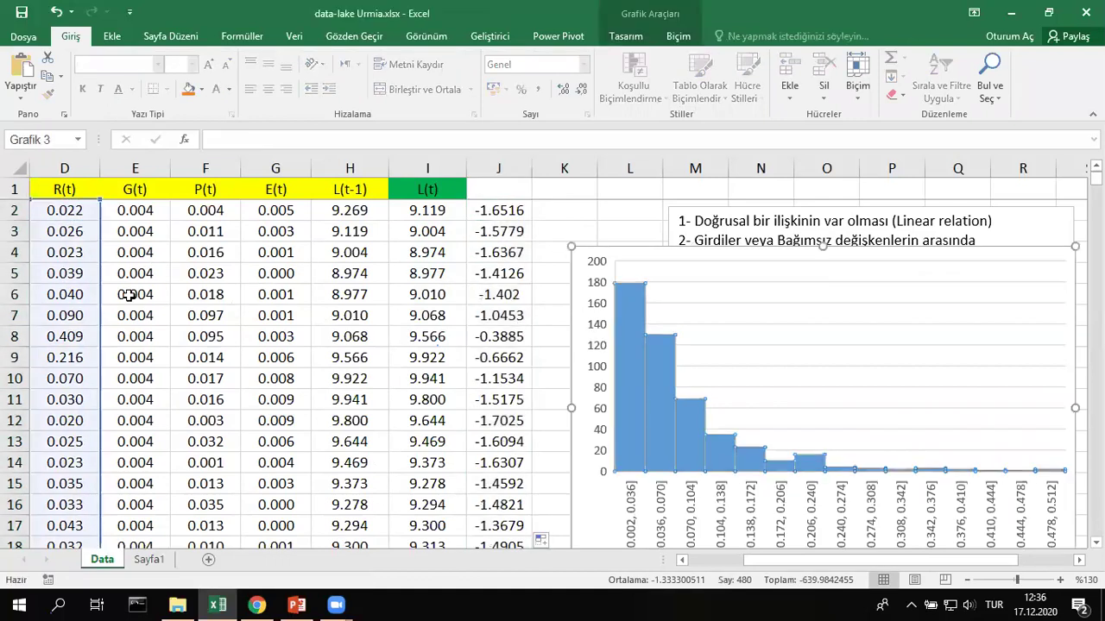
drag(101, 274, 516, 292)
click(540, 344)
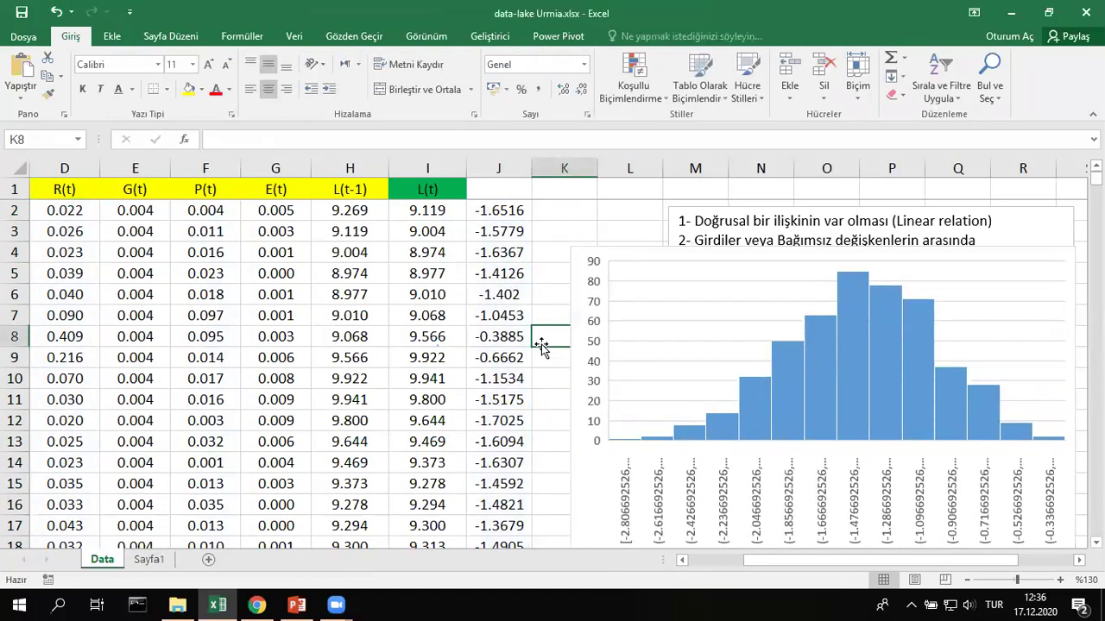
drag(771, 560, 808, 560)
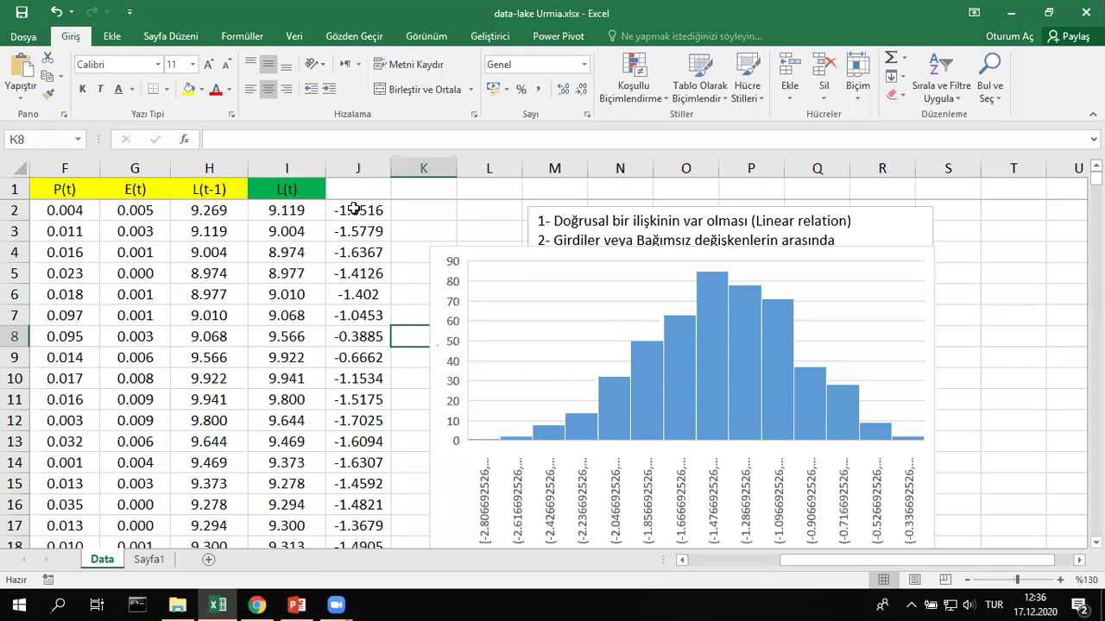
click(409, 231)
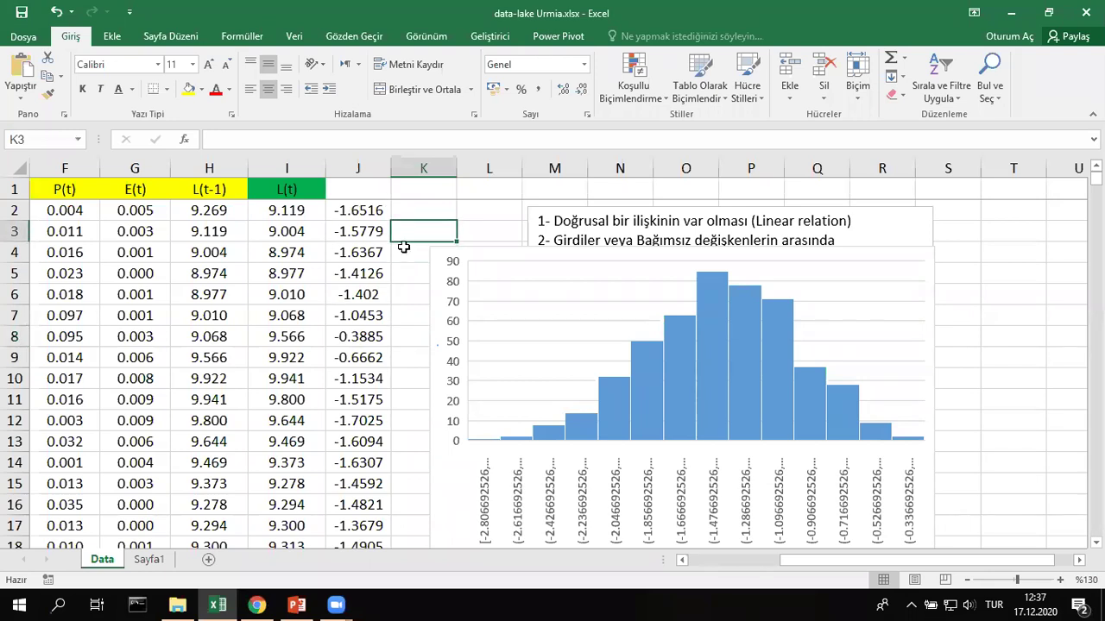
Step: Move the histogram below the four items of the assumptions text box and highlight the normal distribution item
click(432, 297)
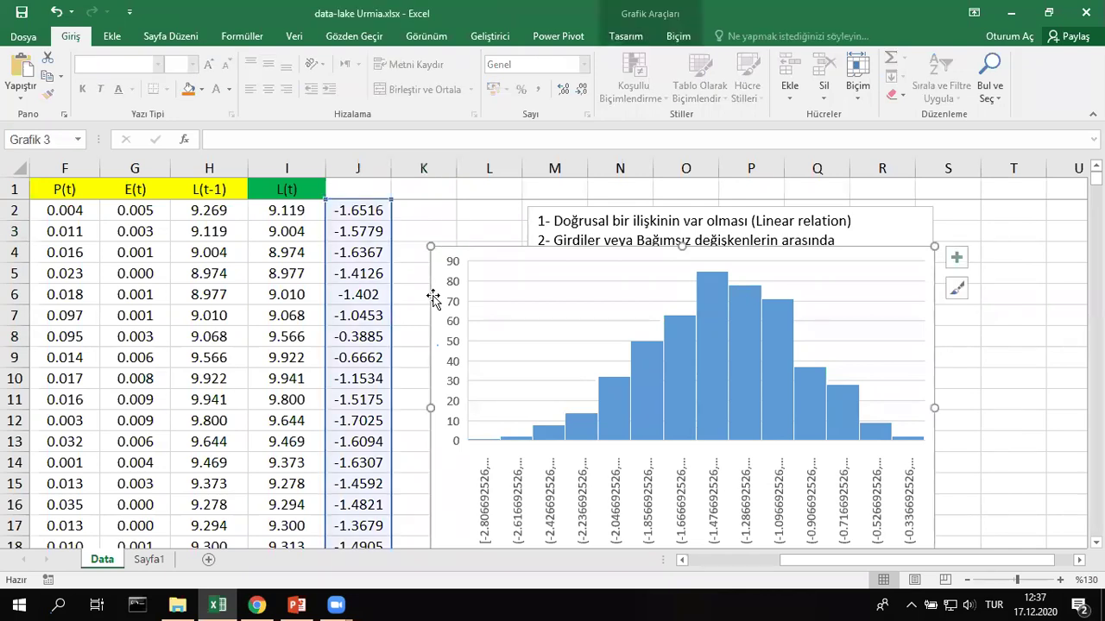
drag(432, 296, 435, 379)
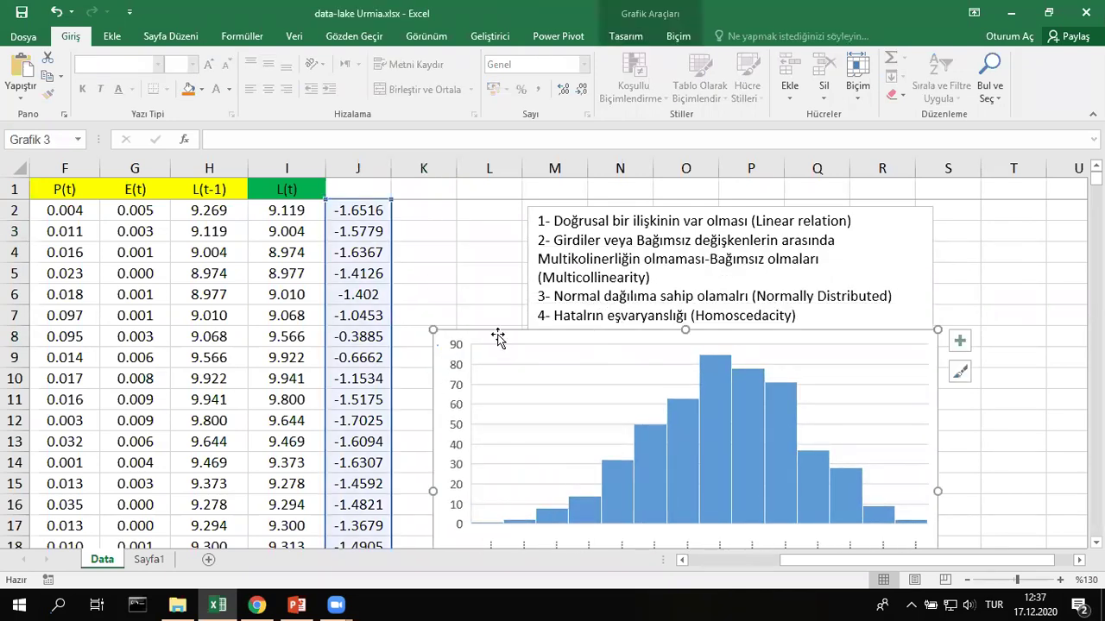
drag(501, 338, 523, 343)
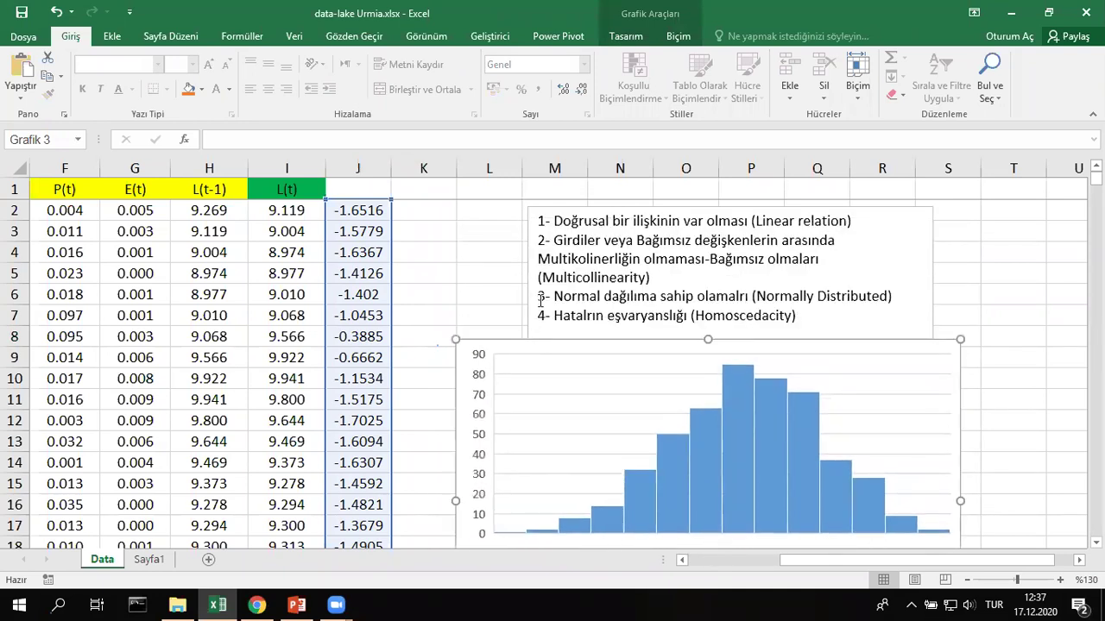
mouse_move(638, 350)
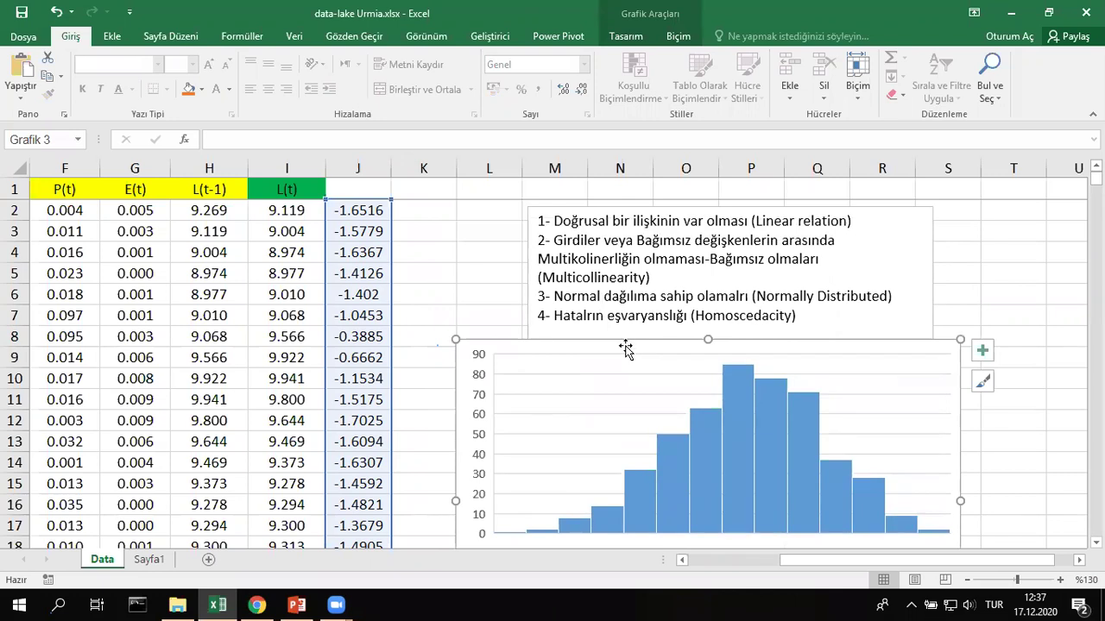
drag(601, 347, 614, 327)
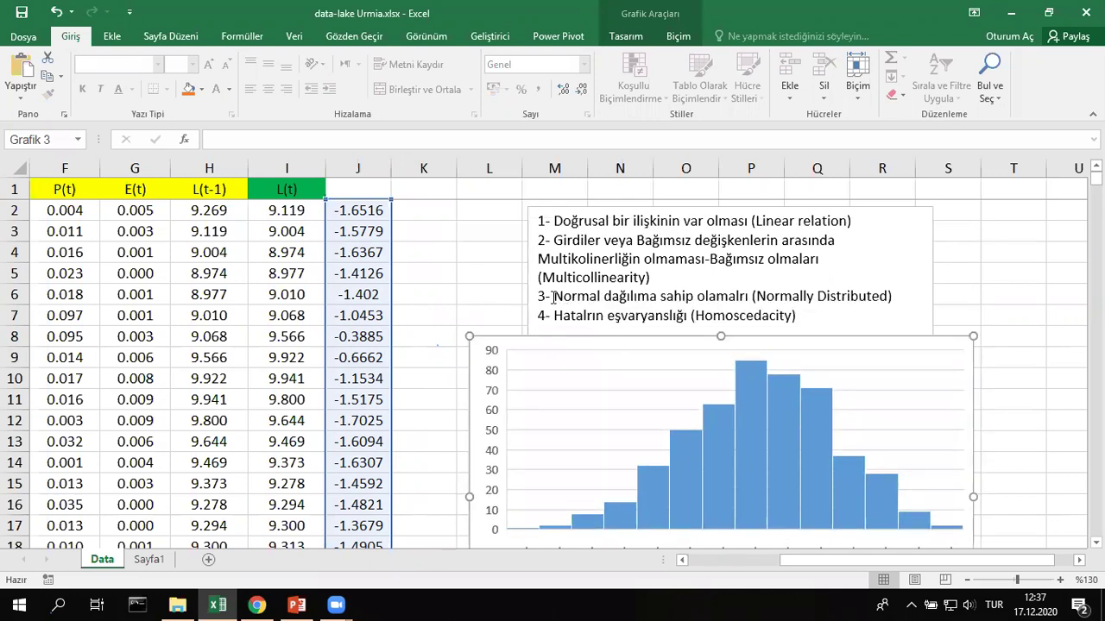
drag(553, 296, 900, 297)
click(480, 338)
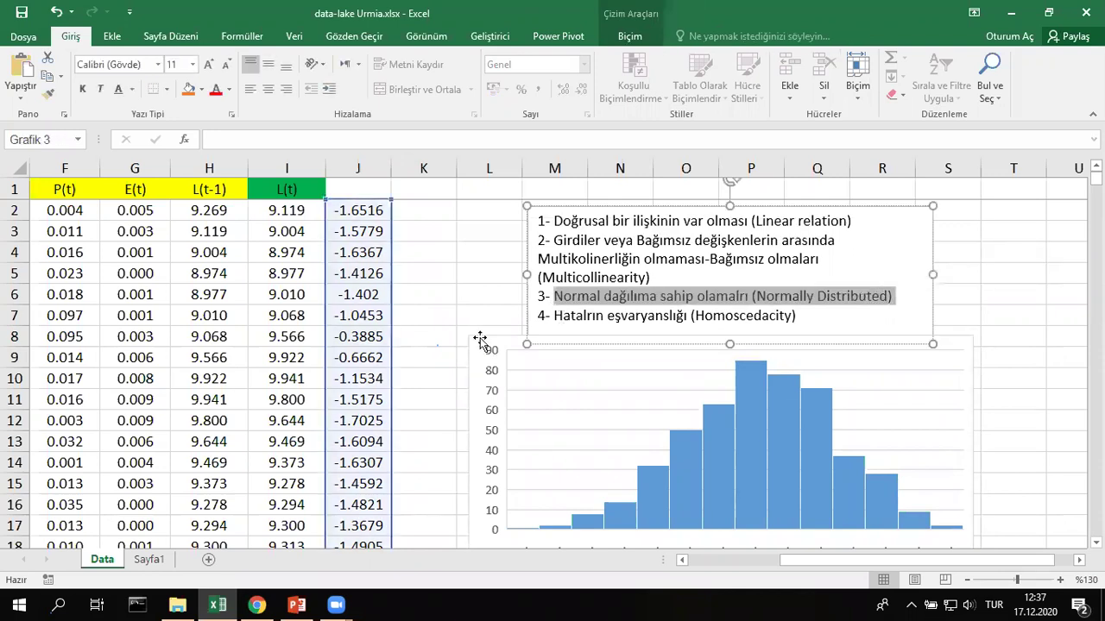
mouse_move(480, 337)
mouse_down()
mouse_move(477, 317)
mouse_move(471, 337)
mouse_up()
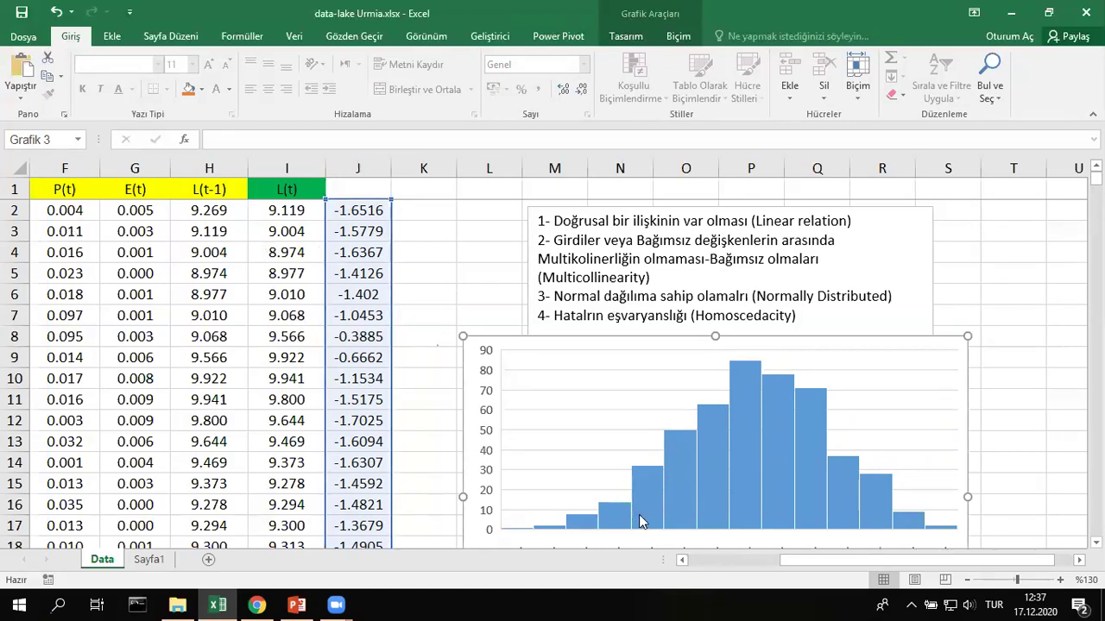
Step: Review the first values of the P(t), E(t), L(t-1) and L(t) columns beside the logarithm column
drag(814, 558, 775, 560)
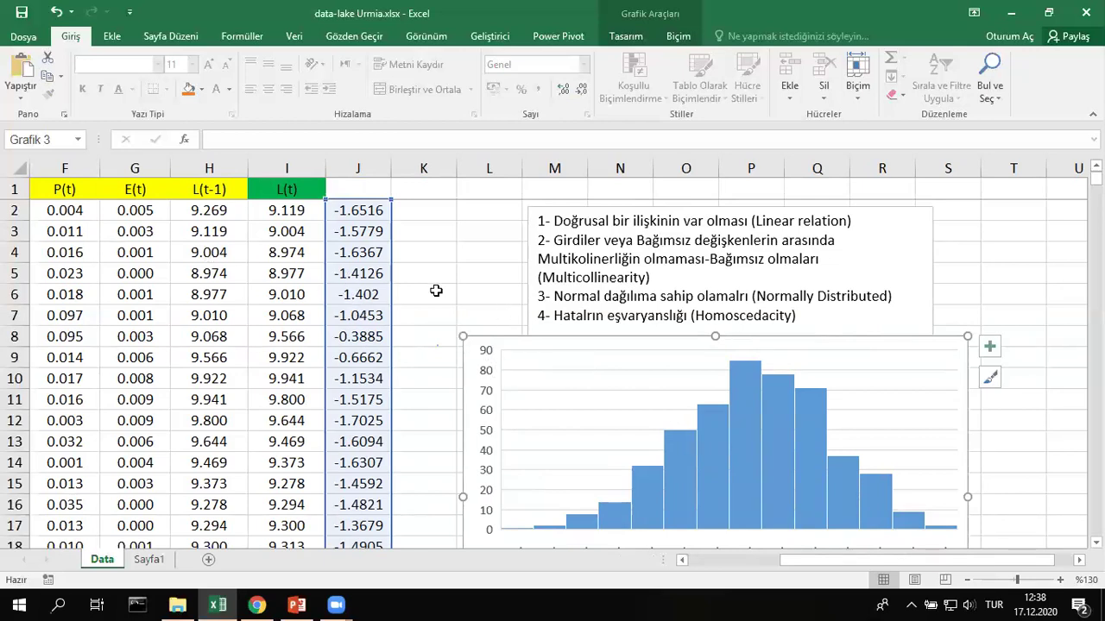
click(345, 182)
drag(850, 560, 774, 565)
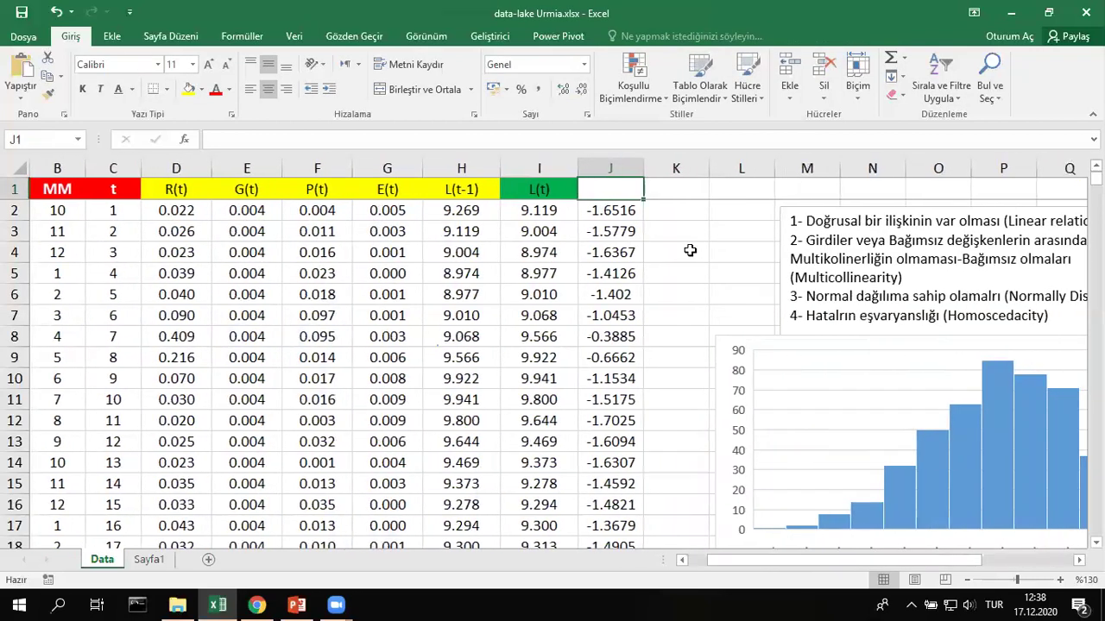
drag(318, 189, 317, 232)
drag(379, 189, 387, 231)
drag(453, 189, 461, 252)
drag(539, 189, 538, 336)
click(712, 295)
Step: Color the normal distribution item of the assumptions list red and delete the histogram
drag(893, 560, 949, 559)
drag(609, 296, 969, 301)
click(216, 89)
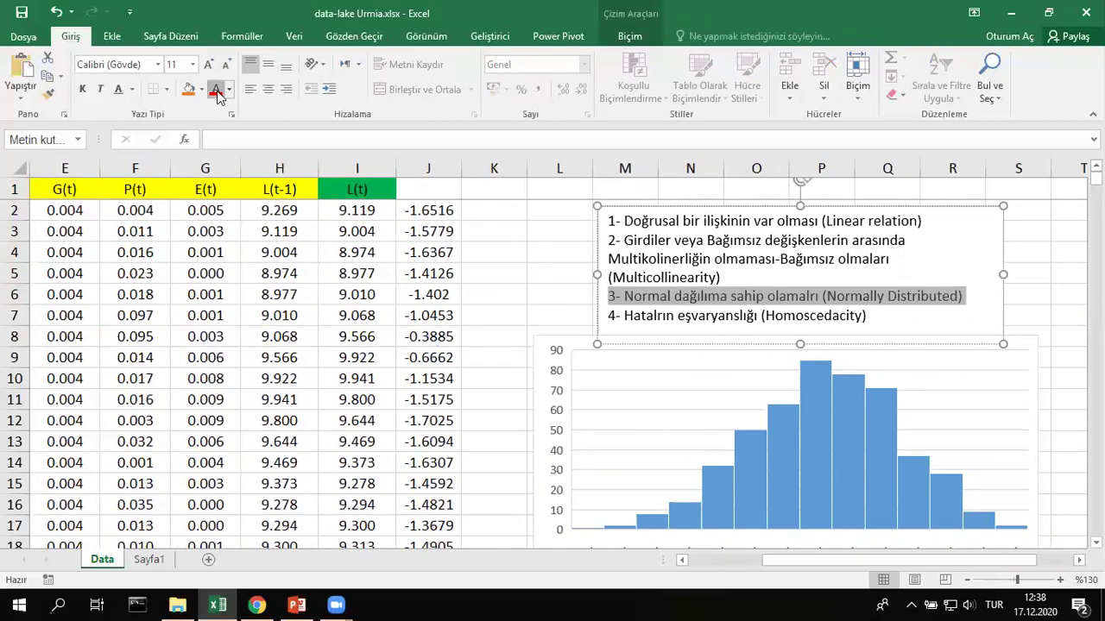
click(542, 291)
click(557, 338)
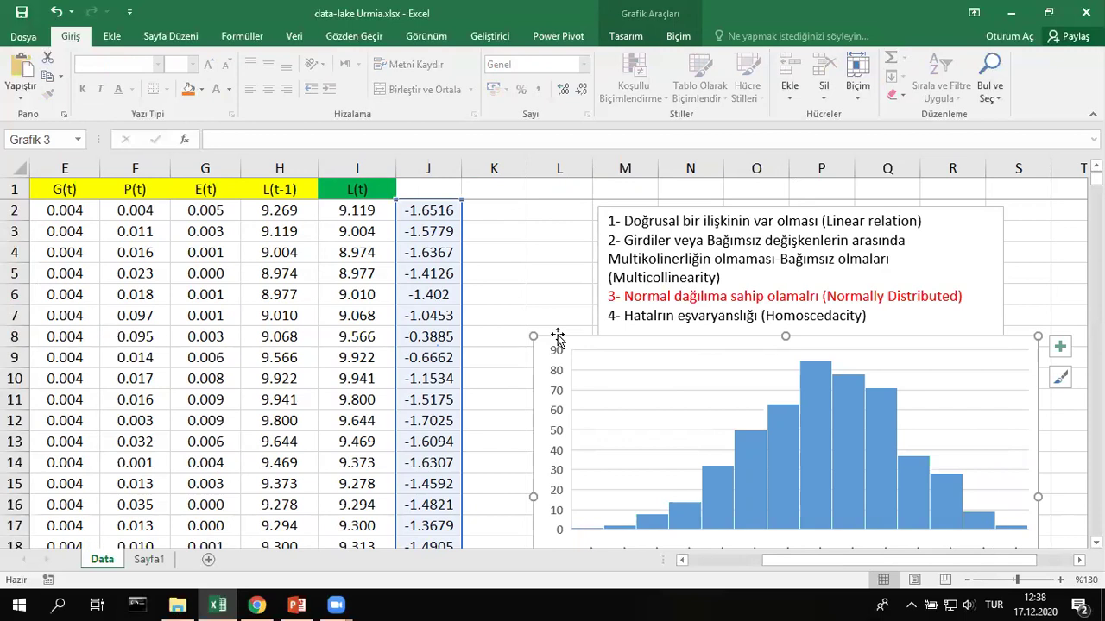
key(Delete)
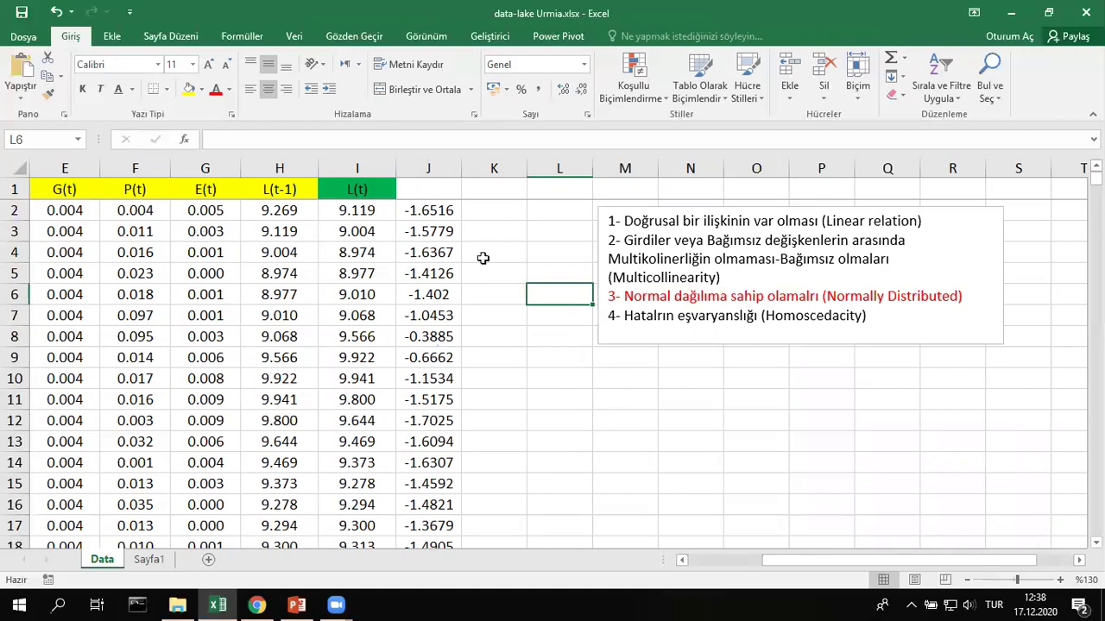
Step: Narrow the assumptions text box slightly and move it over rows 7 to 13 of the G(t) to L(t) columns
drag(624, 221, 923, 221)
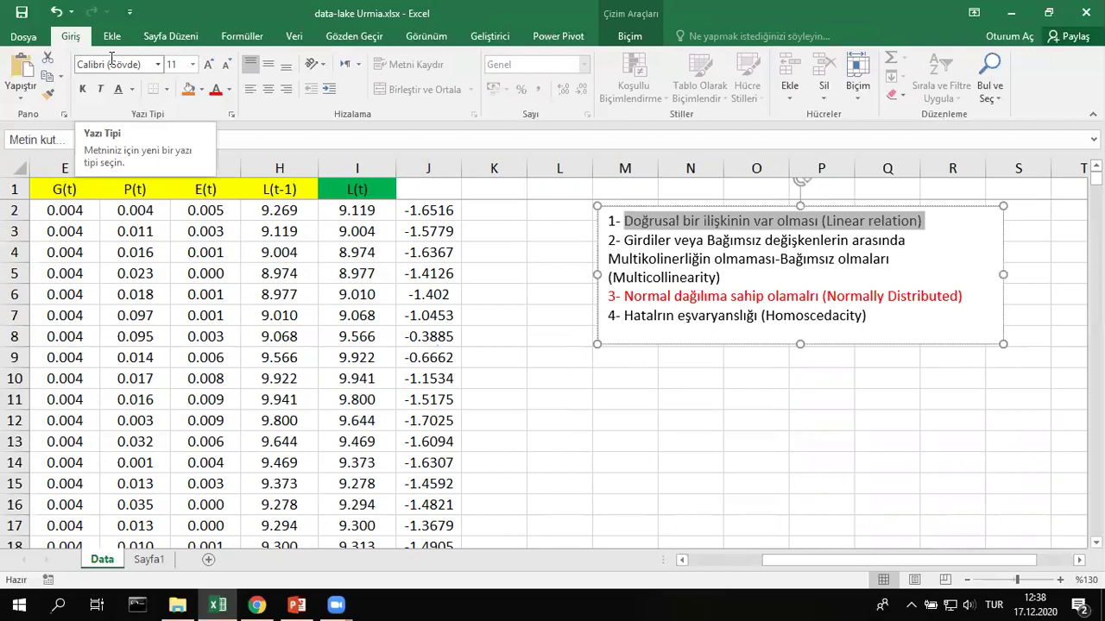
click(690, 421)
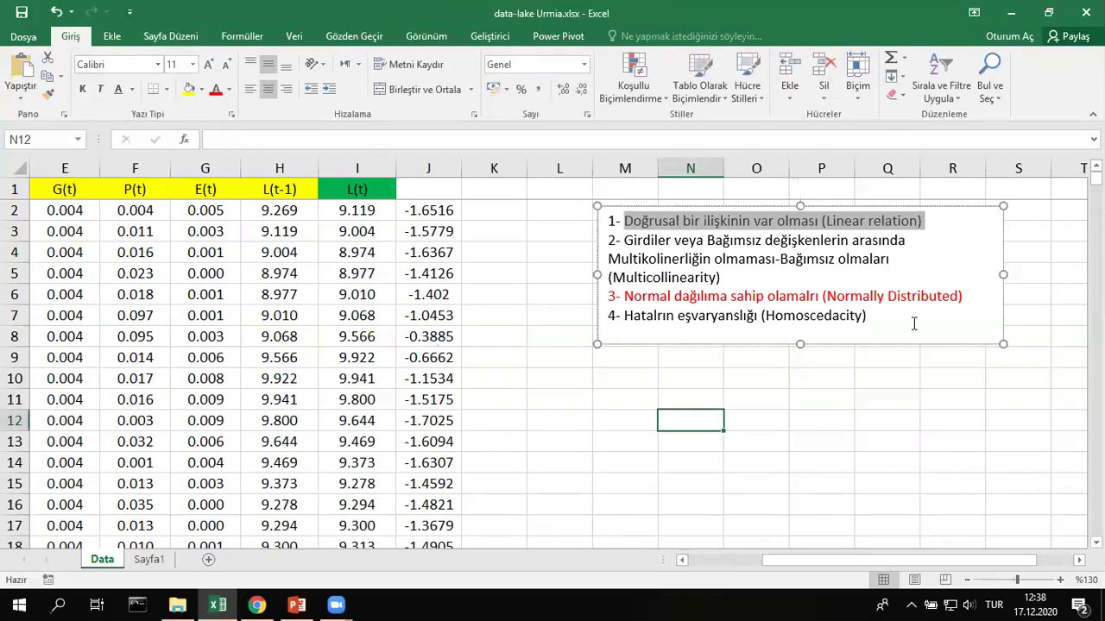
click(1001, 271)
drag(1003, 273, 977, 272)
drag(907, 345, 969, 339)
click(764, 393)
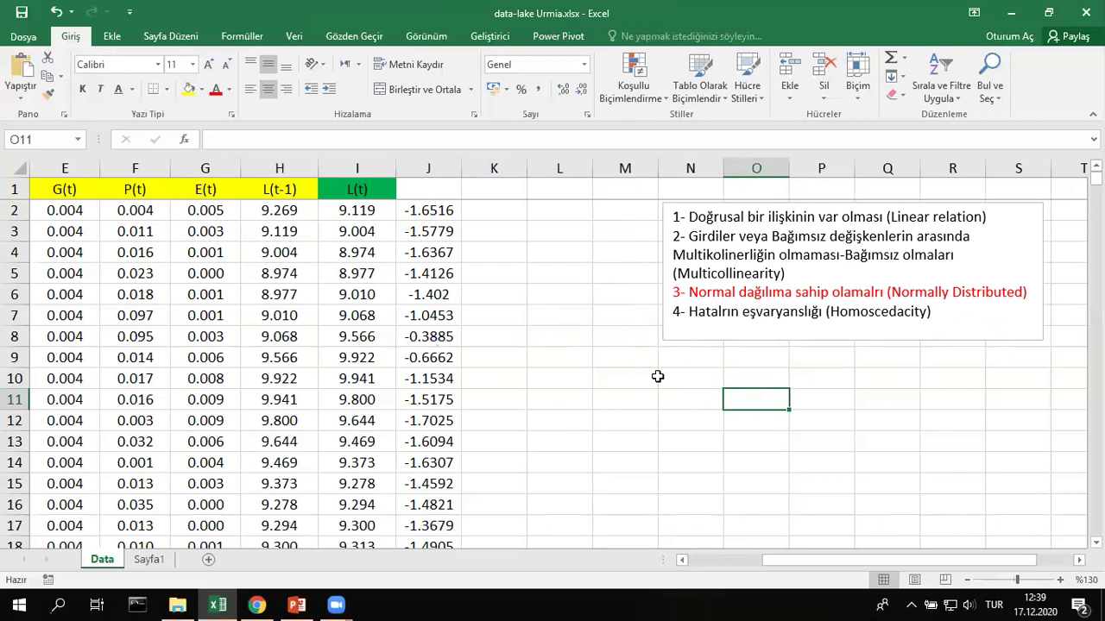
click(710, 340)
drag(739, 340, 454, 357)
drag(210, 404, 200, 459)
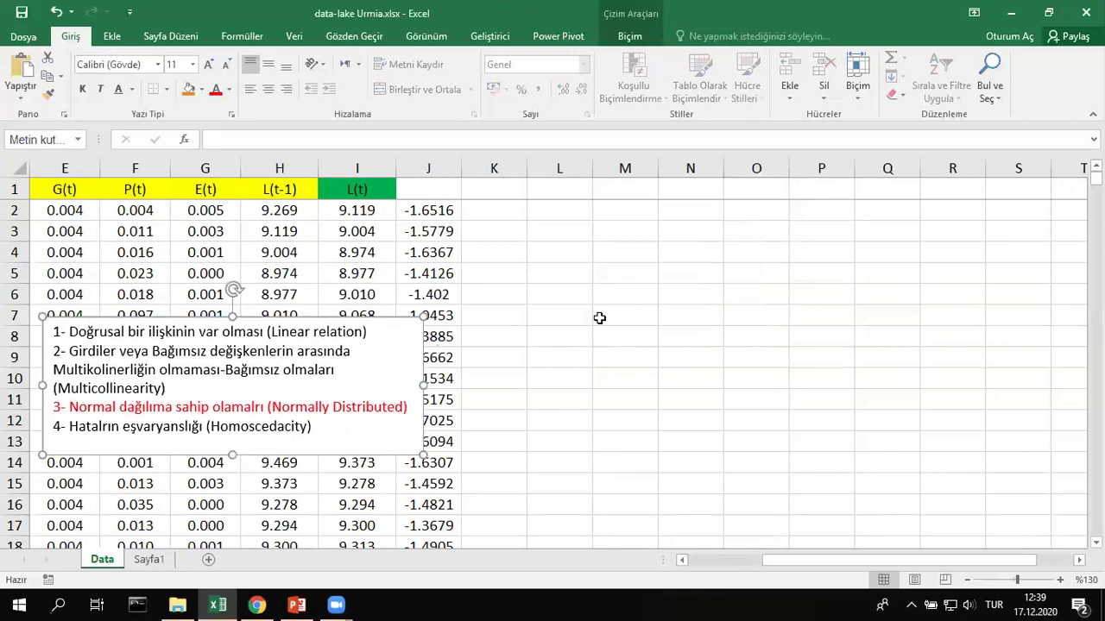
click(599, 318)
click(529, 260)
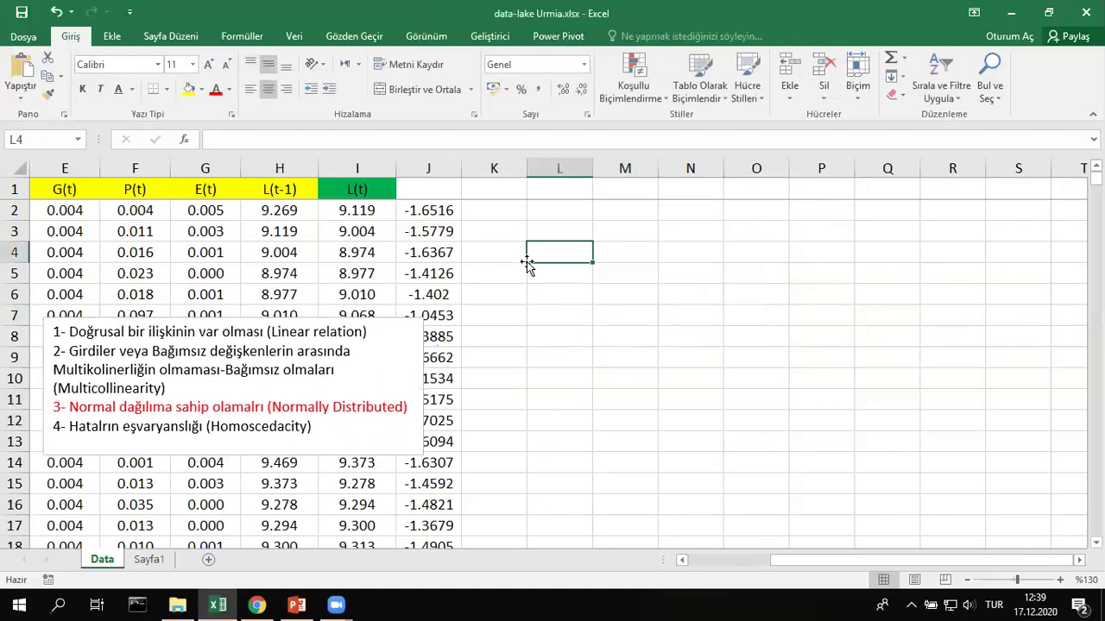
click(540, 333)
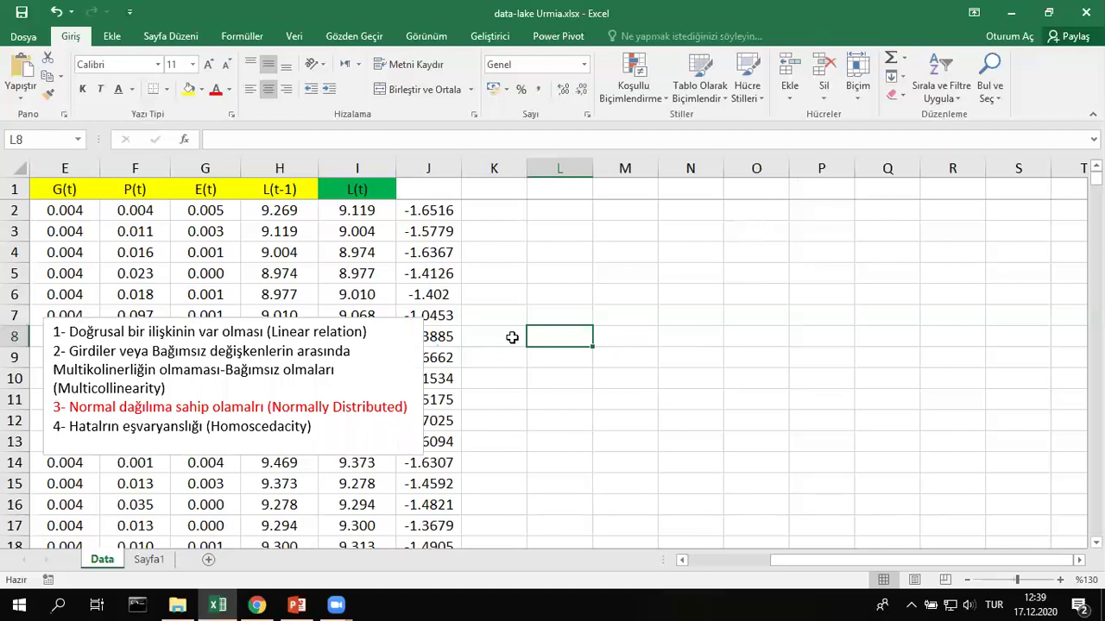
click(648, 292)
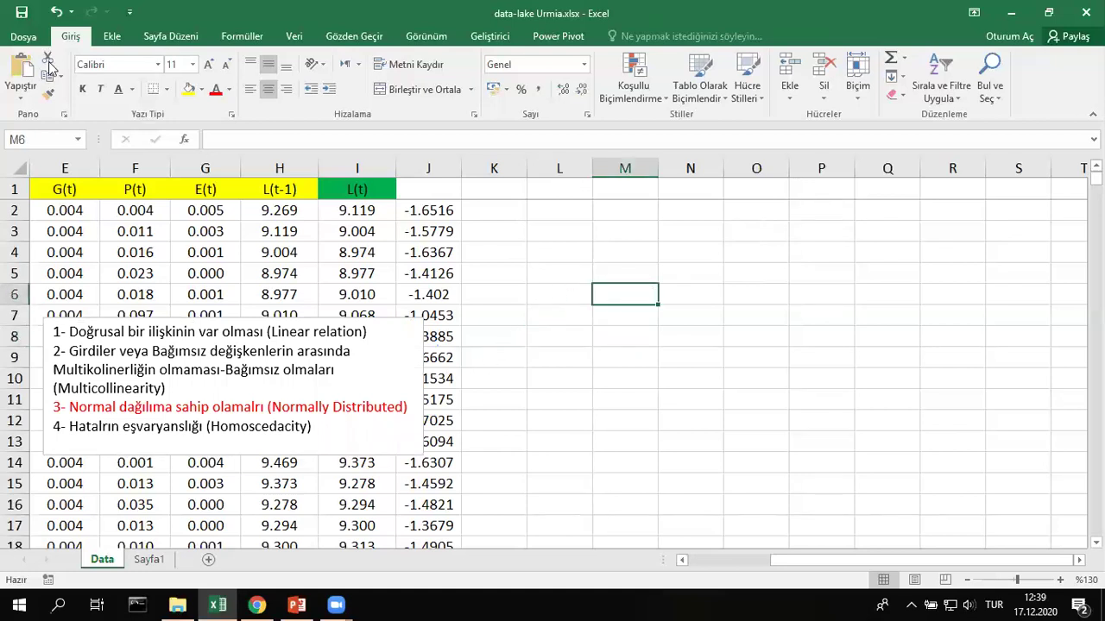
drag(357, 214, 217, 210)
click(690, 272)
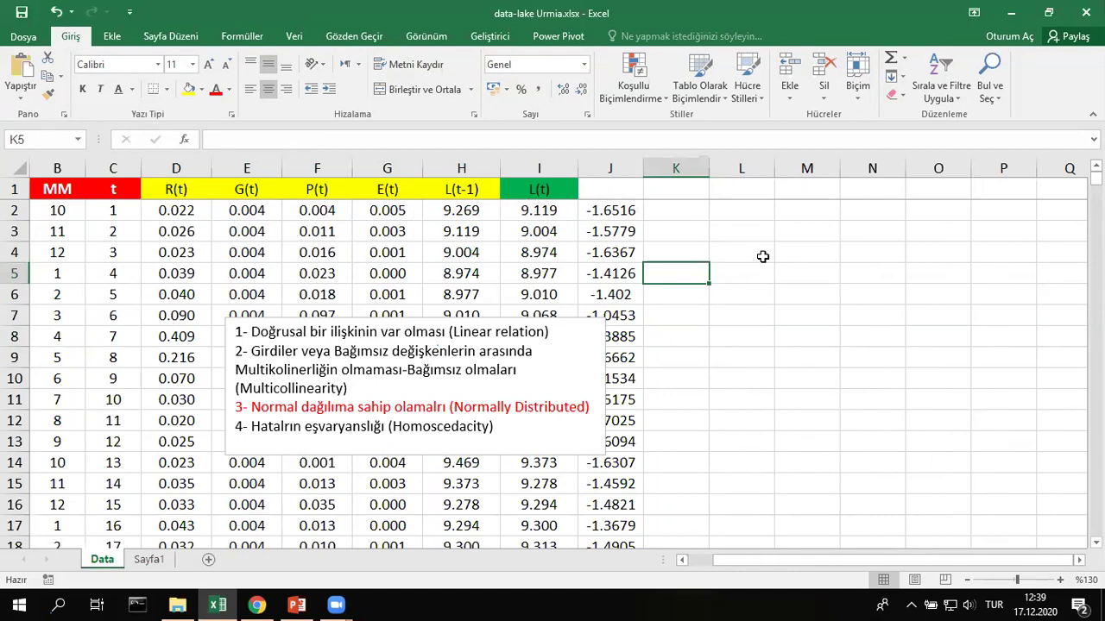
Step: Find the Data Analysis command among the data tools
click(111, 36)
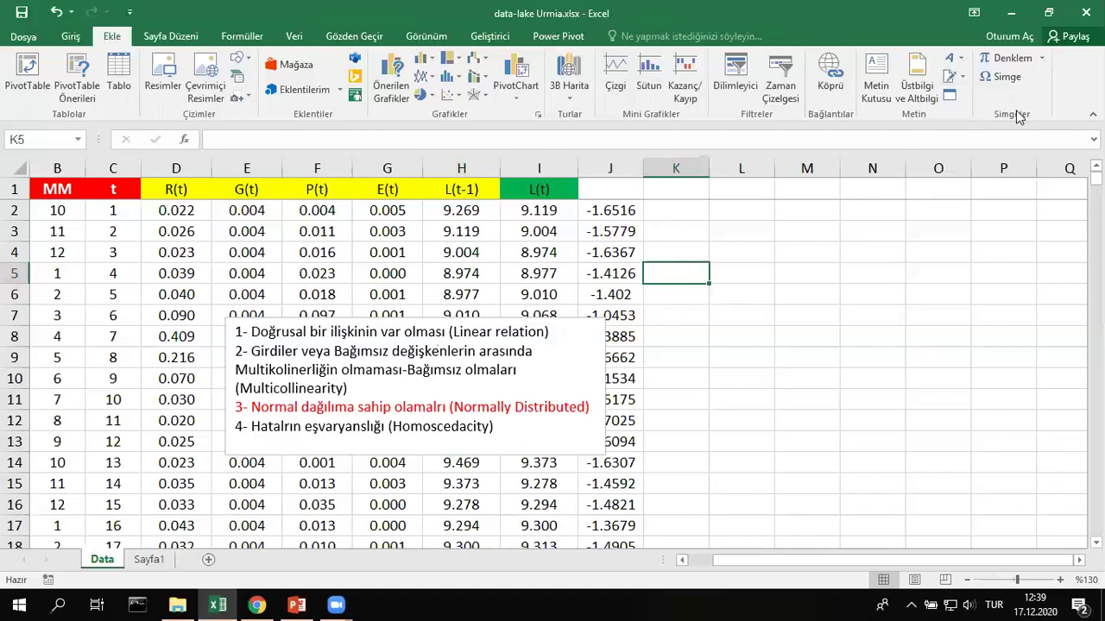
click(70, 36)
click(284, 37)
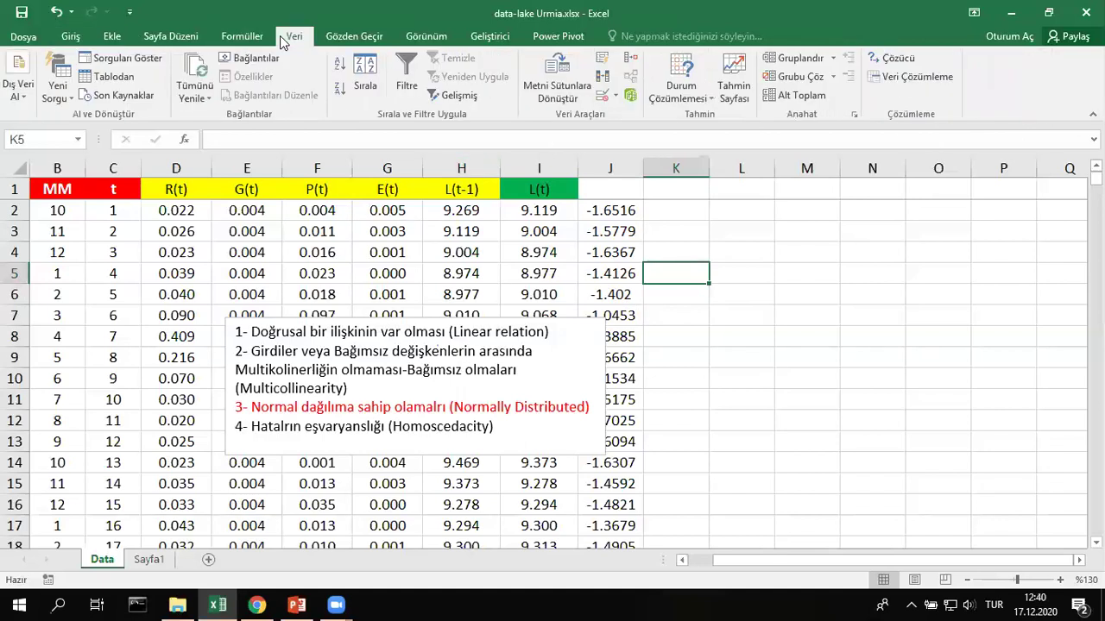